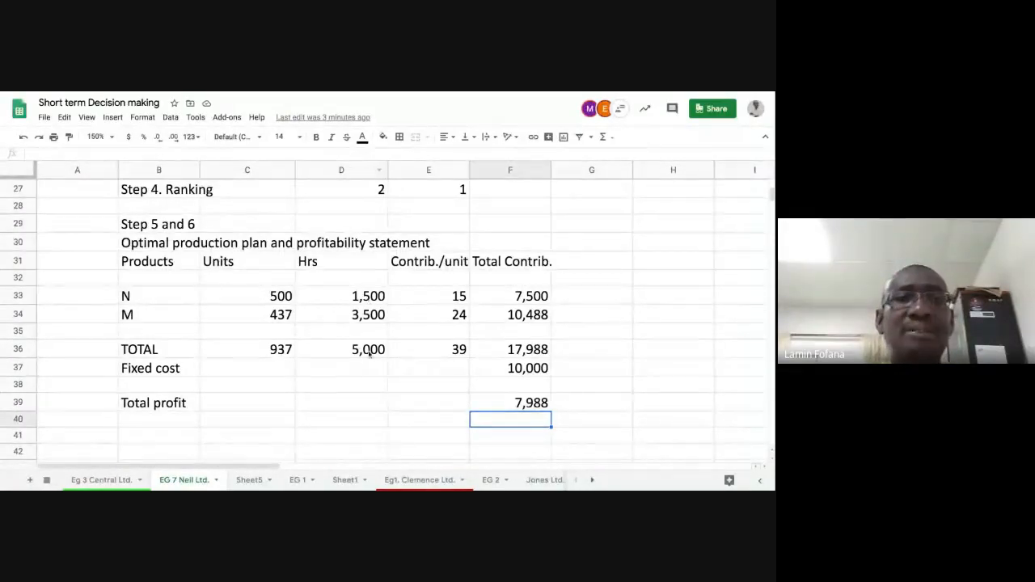
pyautogui.scroll(-2, 370, 349)
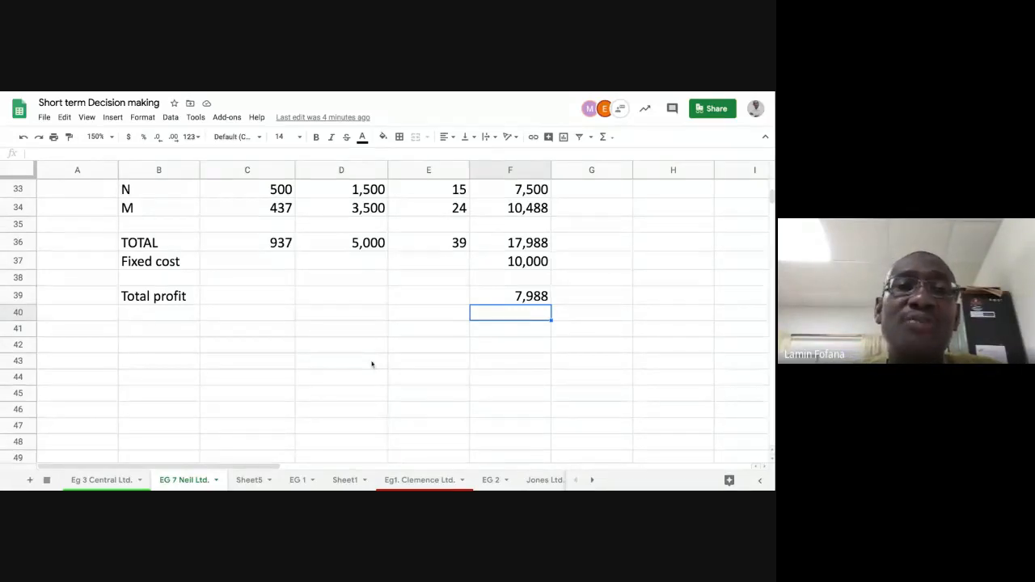
pyautogui.click(428, 296)
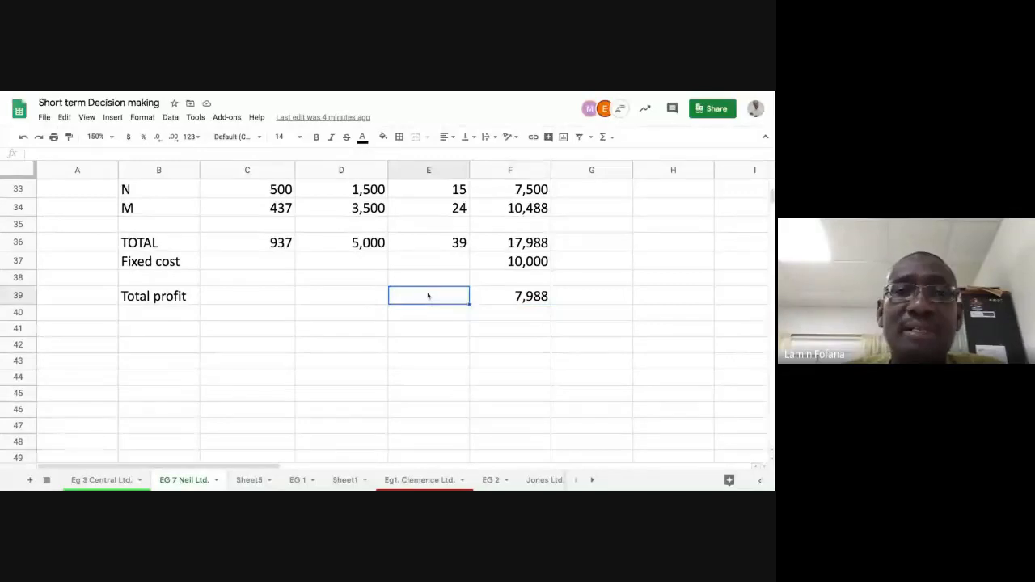
pyautogui.press('Up')
pyautogui.press('Up')
pyautogui.press('Up')
pyautogui.press('Up')
pyautogui.press('Up')
pyautogui.press('Up')
pyautogui.press('Up')
pyautogui.press('Up')
pyautogui.press('Up')
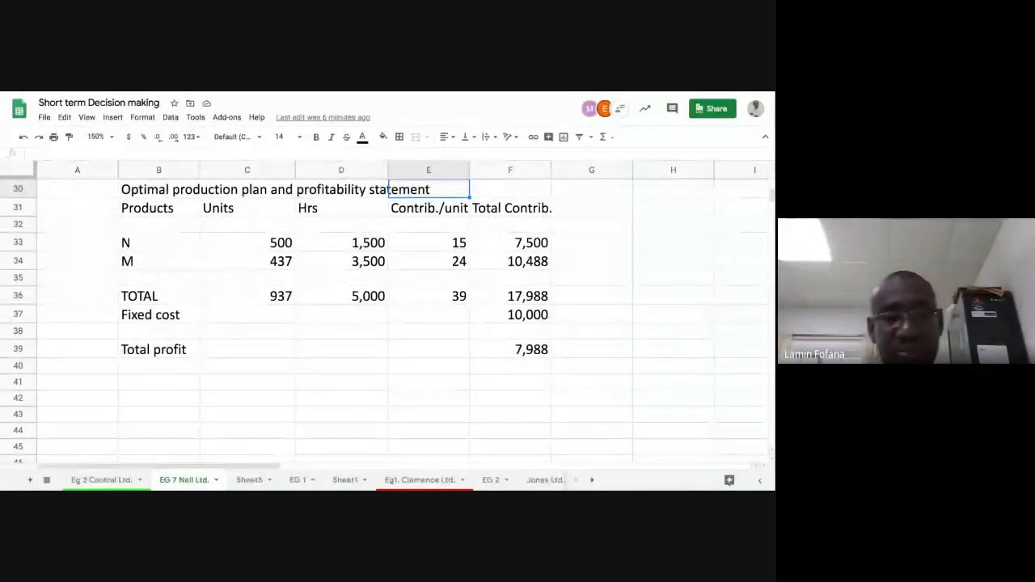
# - Enter the question label "Q6B." in cell B41, below the Total profit row
pyautogui.click(166, 385)
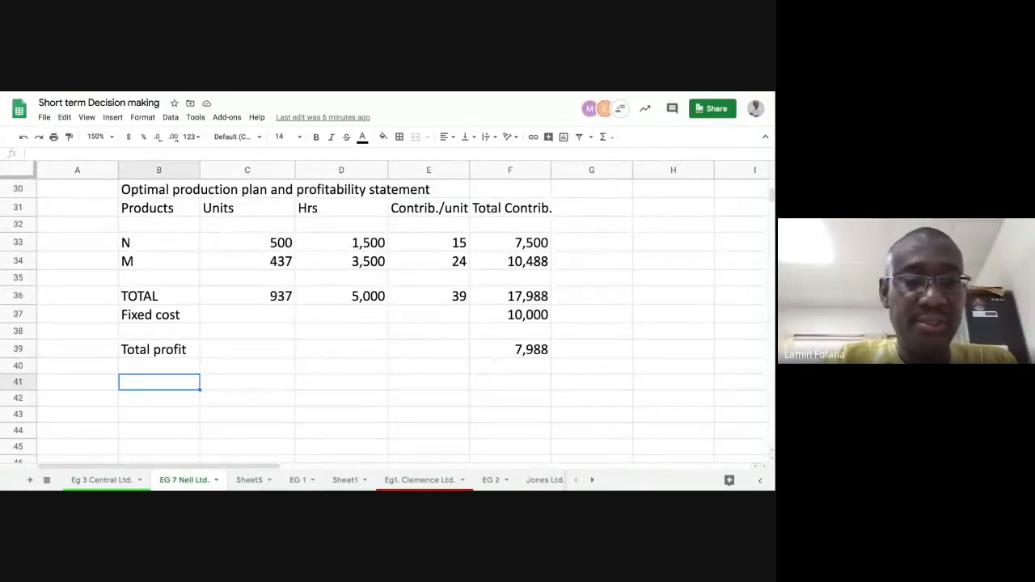
pyautogui.write('Q6')
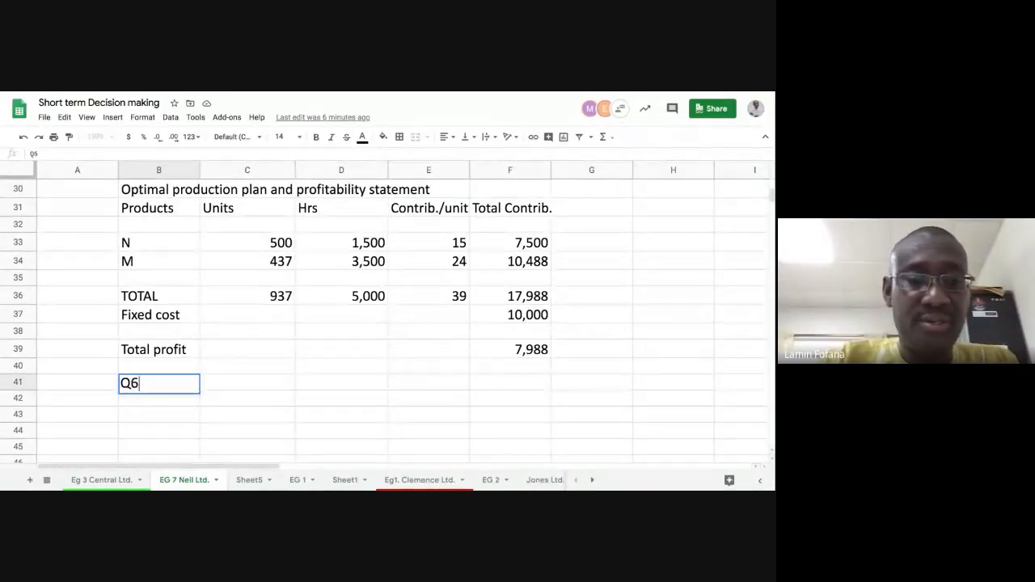
pyautogui.write('B.')
pyautogui.press('Return')
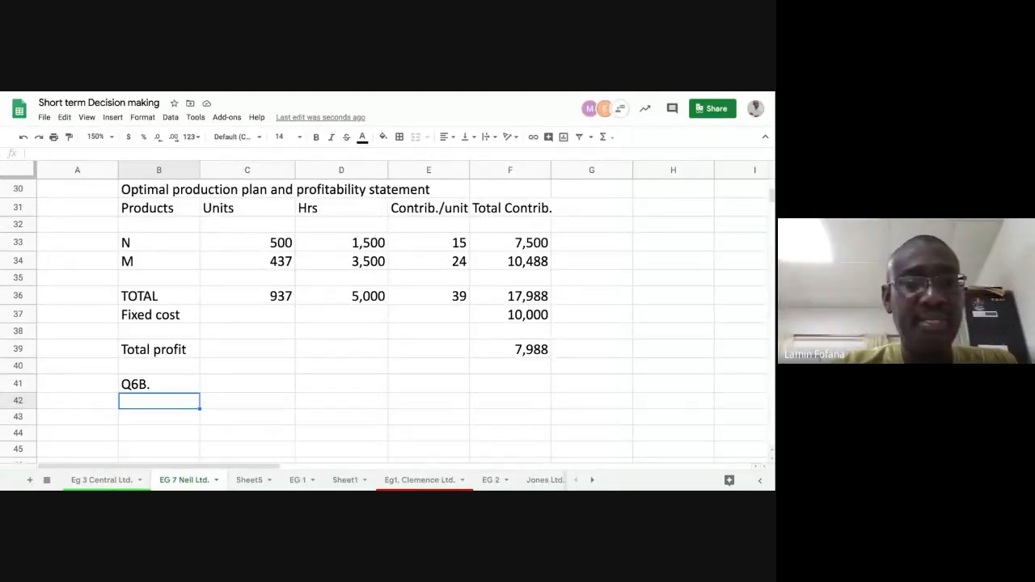
# - Add the heading "TESTING MAKE/BUY DECISION" in cell B42
pyautogui.write('TES')
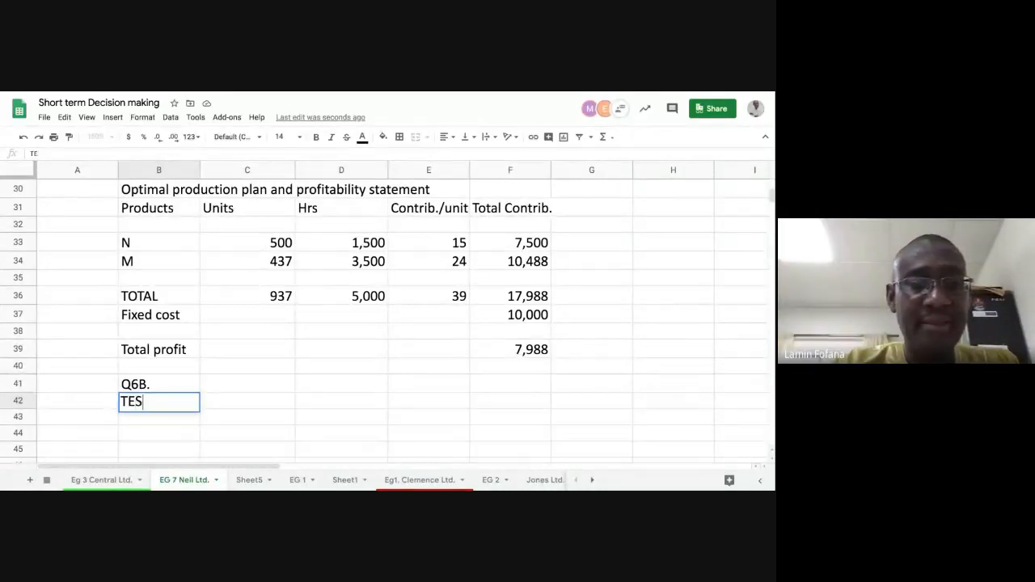
pyautogui.write('TIN')
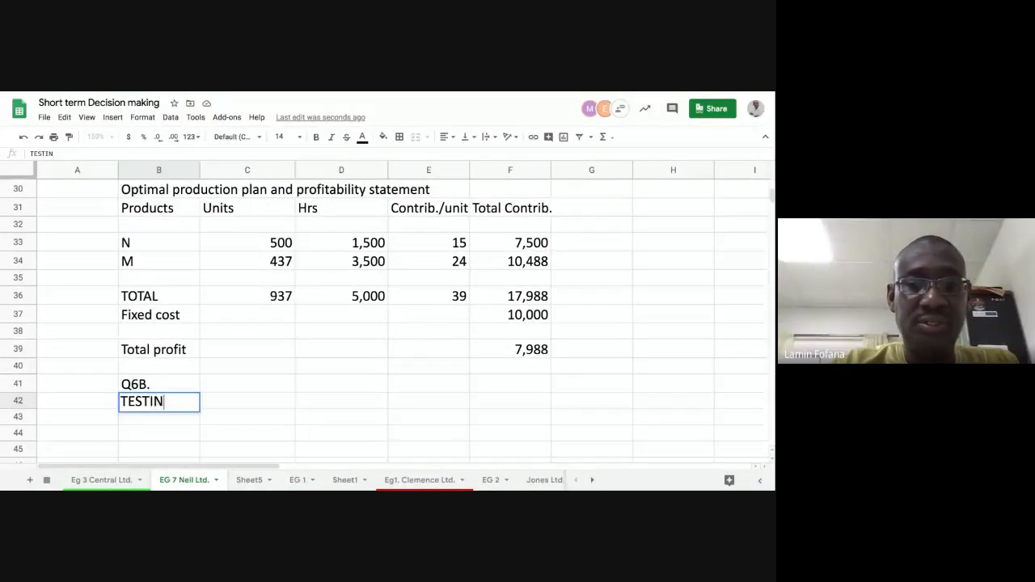
pyautogui.write('G MAKE/BUY')
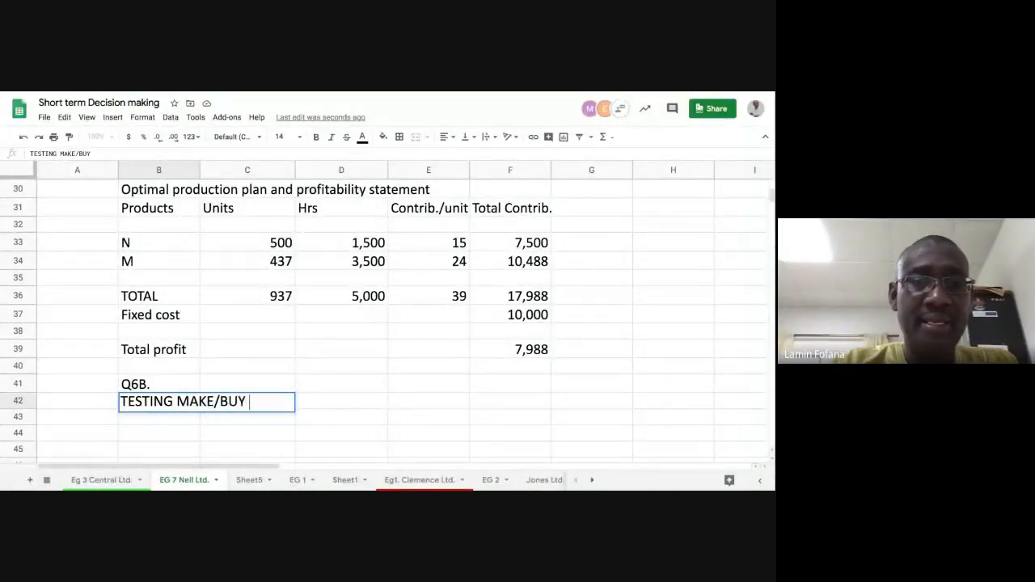
pyautogui.write(' DECISION')
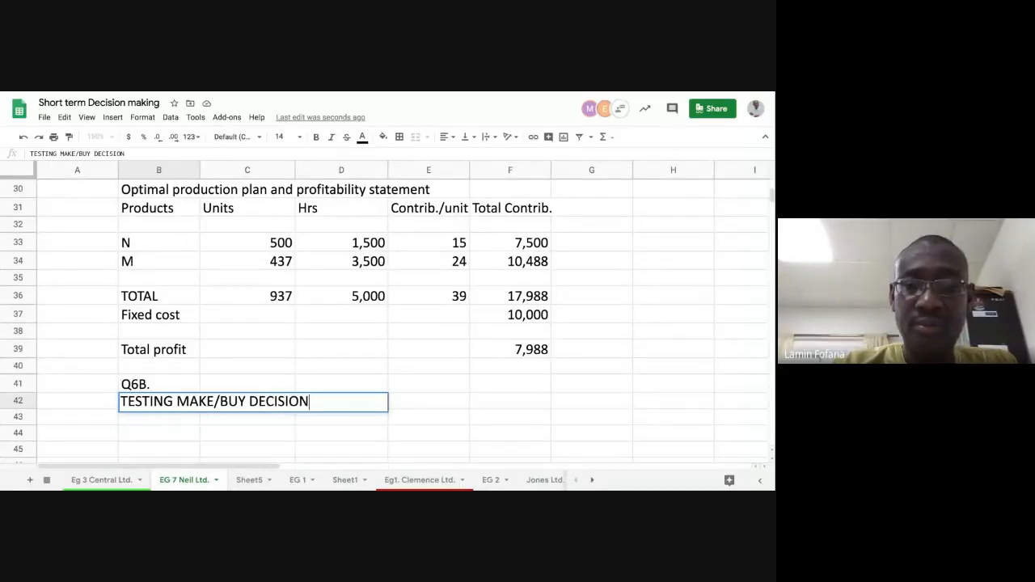
pyautogui.press('Return')
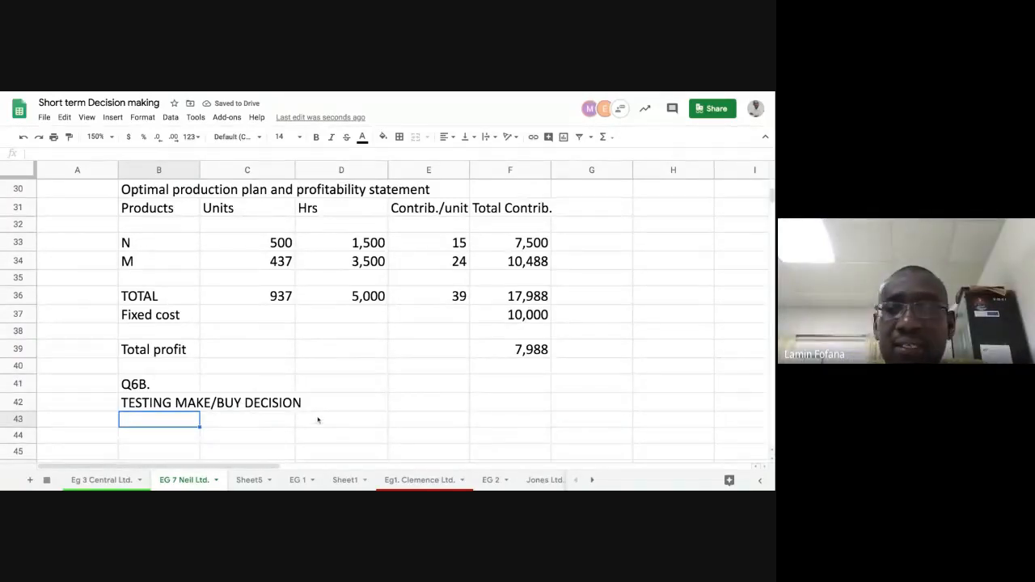
# - Enter the product column headings M in D43 and N in E43 under the make/buy heading
pyautogui.scroll(-1, 318, 419)
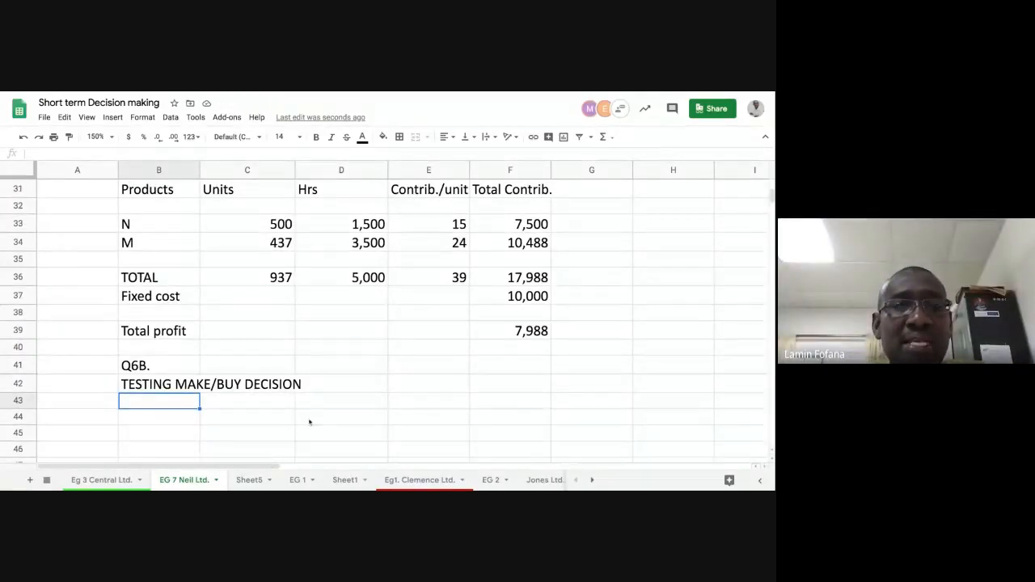
pyautogui.click(264, 410)
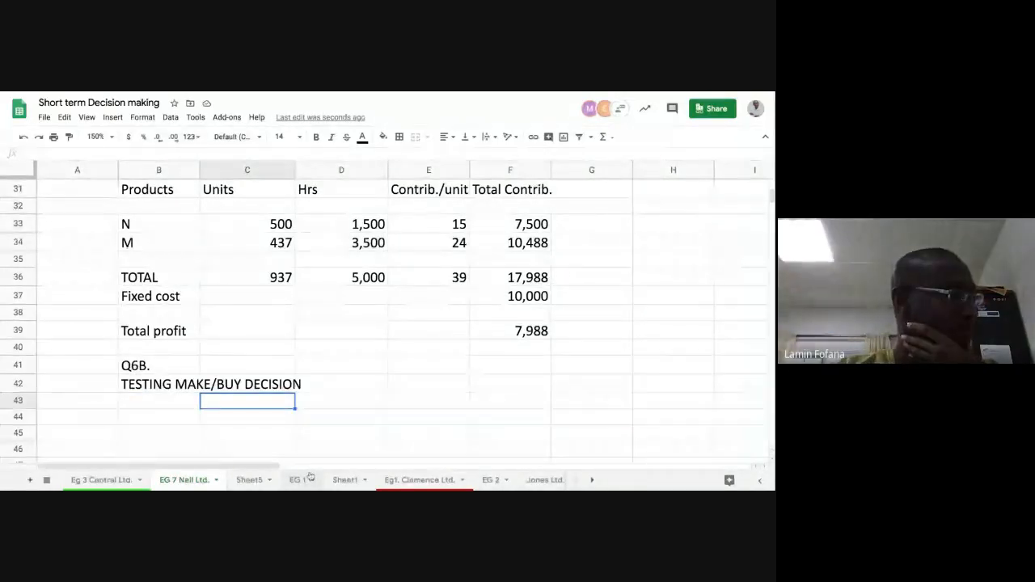
pyautogui.click(342, 406)
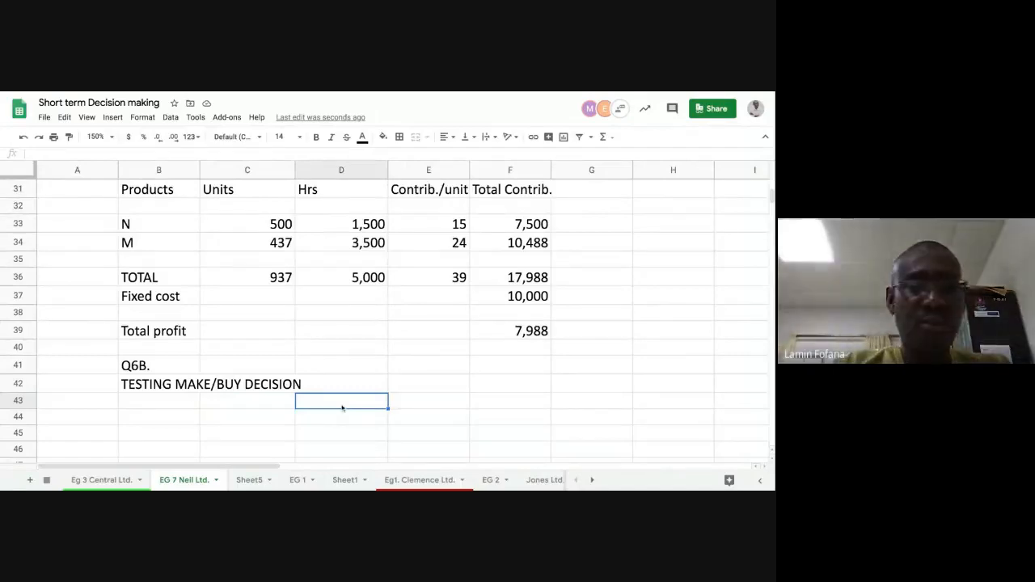
pyautogui.write('M')
pyautogui.press('Tab')
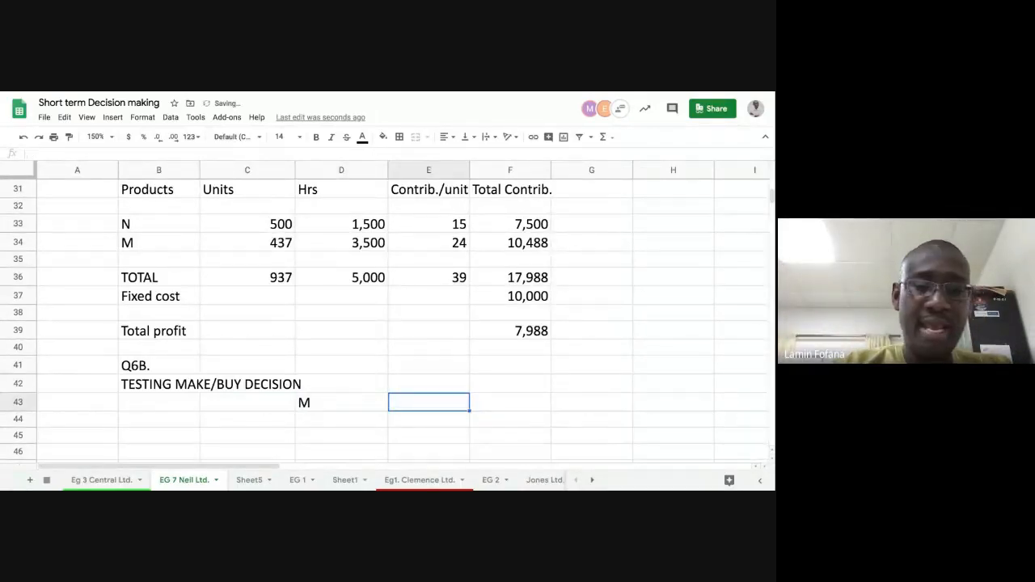
pyautogui.write('N')
pyautogui.press('Return')
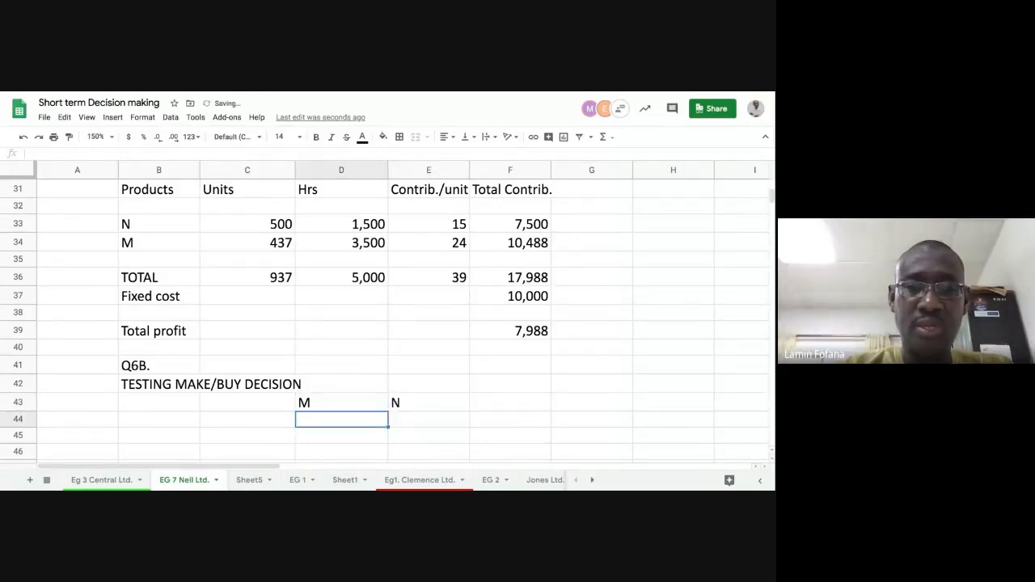
# - Fill row 44 with the label "VC of making" in column B, 16 for M and 15 for N
pyautogui.press('Left')
pyautogui.press('Left')
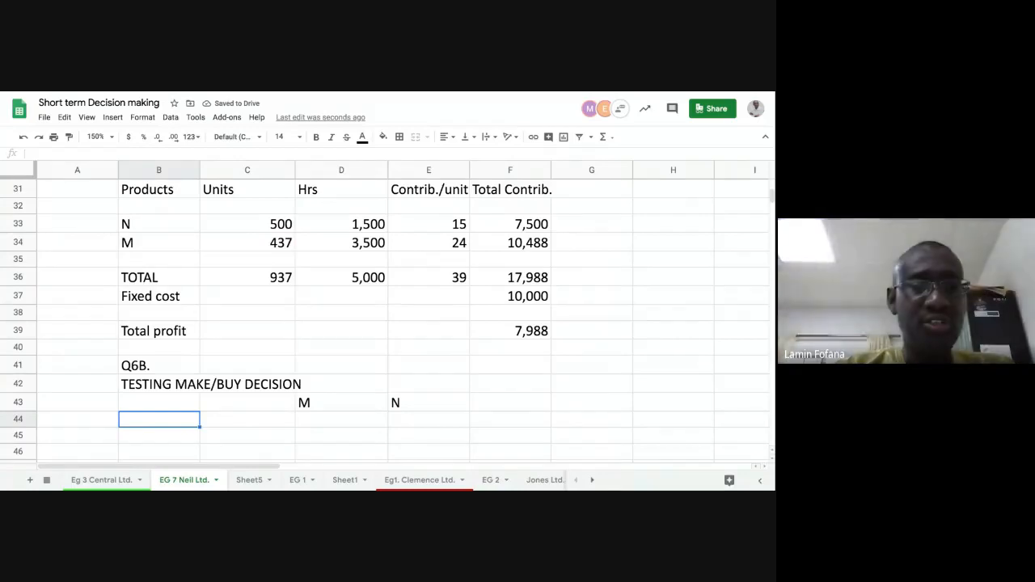
pyautogui.write('VC')
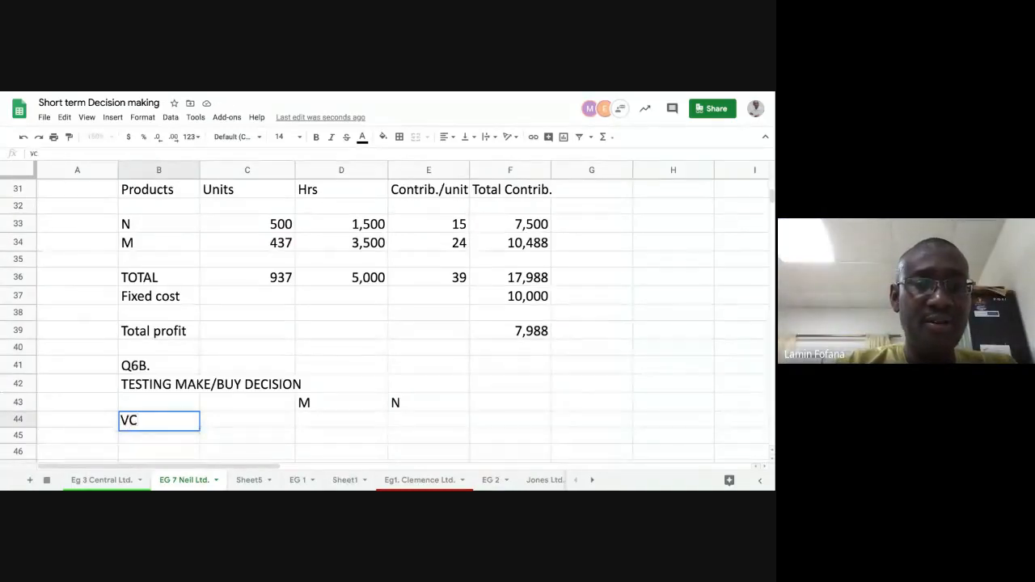
pyautogui.write(' of')
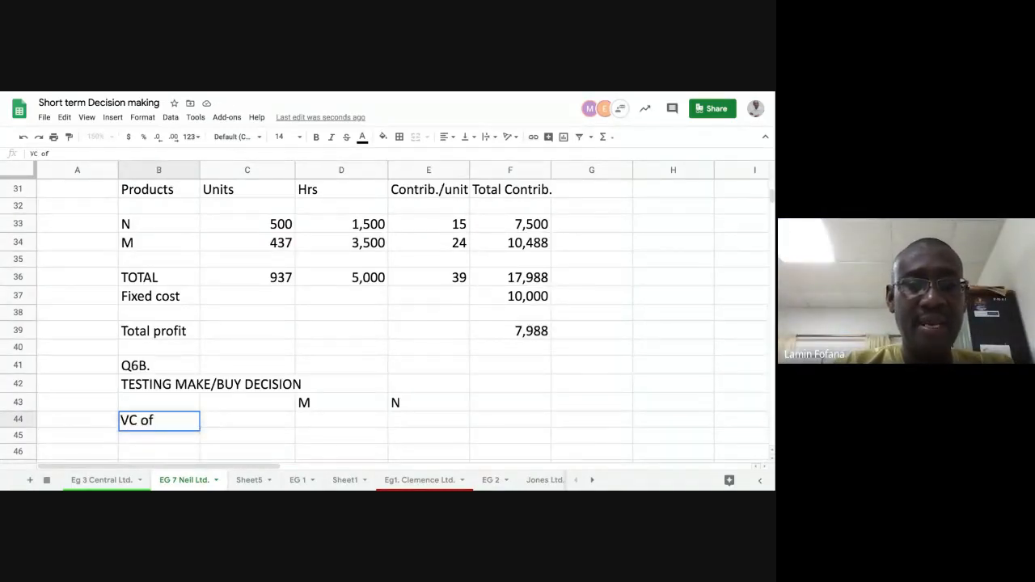
pyautogui.write(' making')
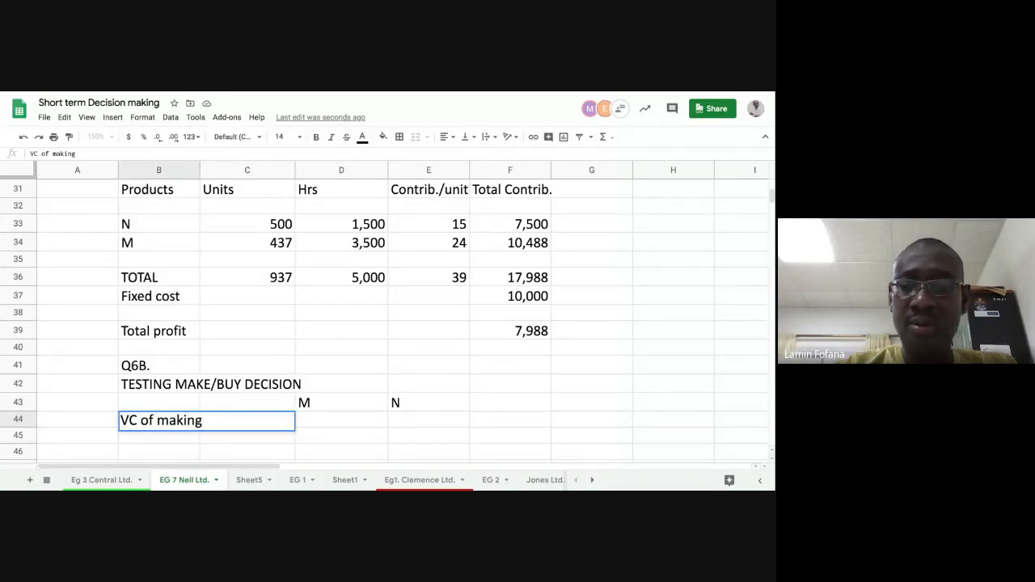
pyautogui.press('Tab')
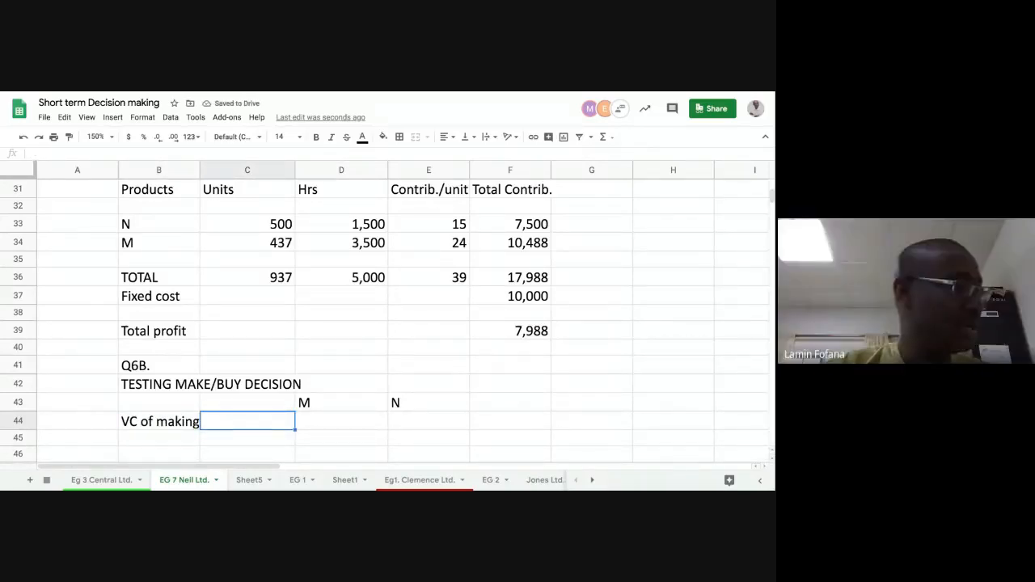
pyautogui.press('Tab')
pyautogui.write('16')
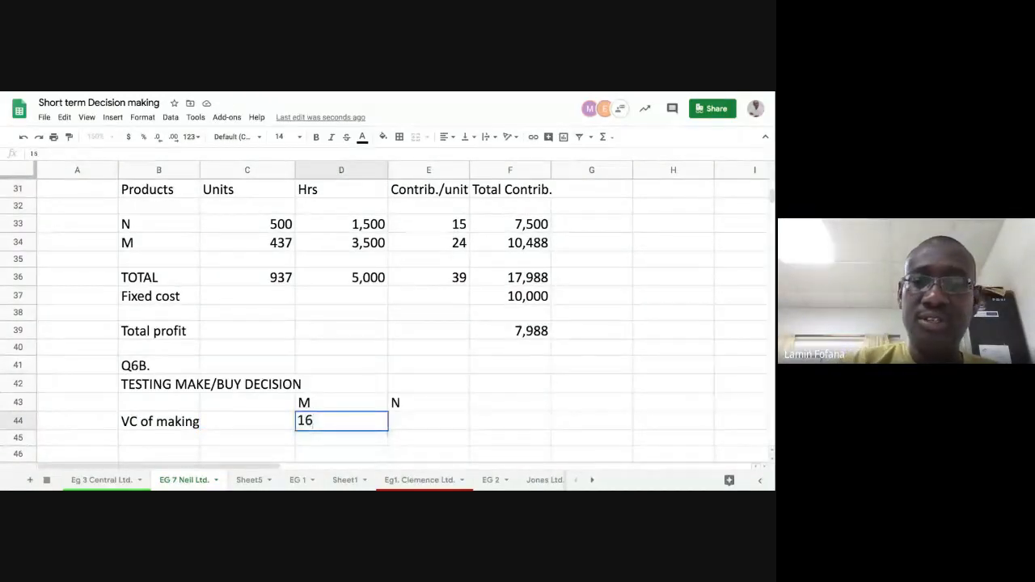
pyautogui.press('Tab')
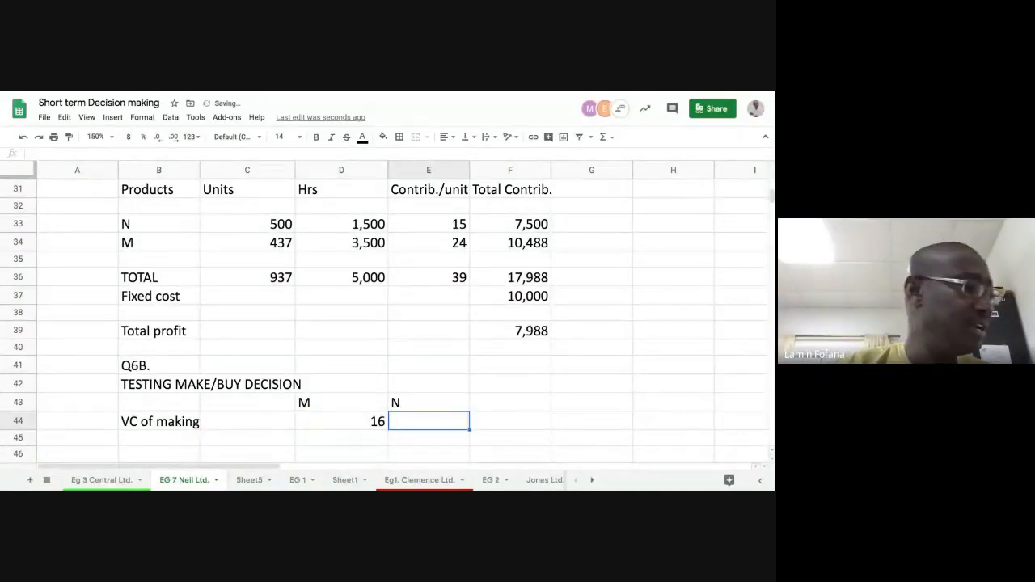
pyautogui.write('15')
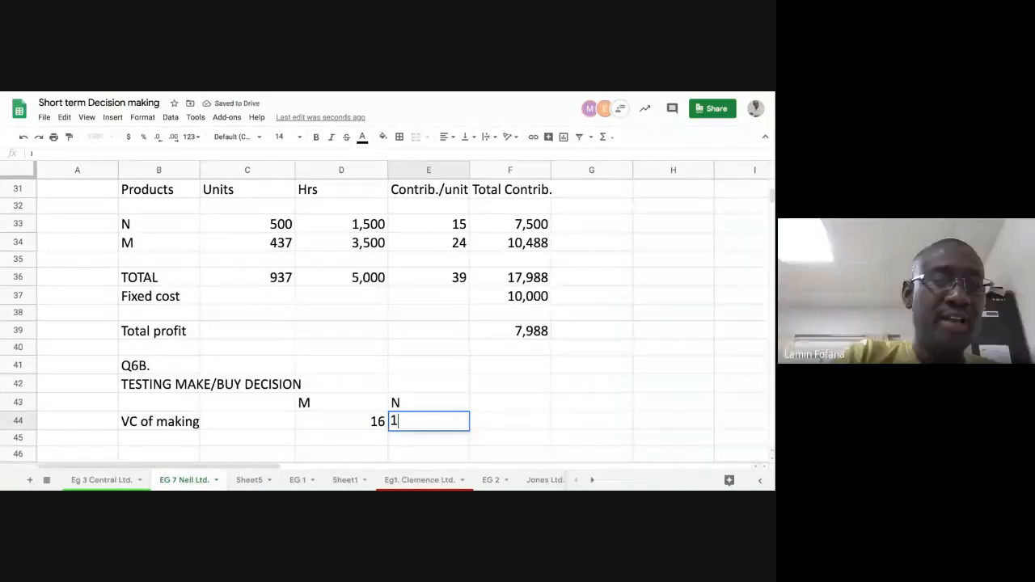
pyautogui.press('Return')
# - Copy the "VC of making" label down to B45 and change the copy to "VC of Buying"
pyautogui.press('Left')
pyautogui.press('Left')
pyautogui.press('Left')
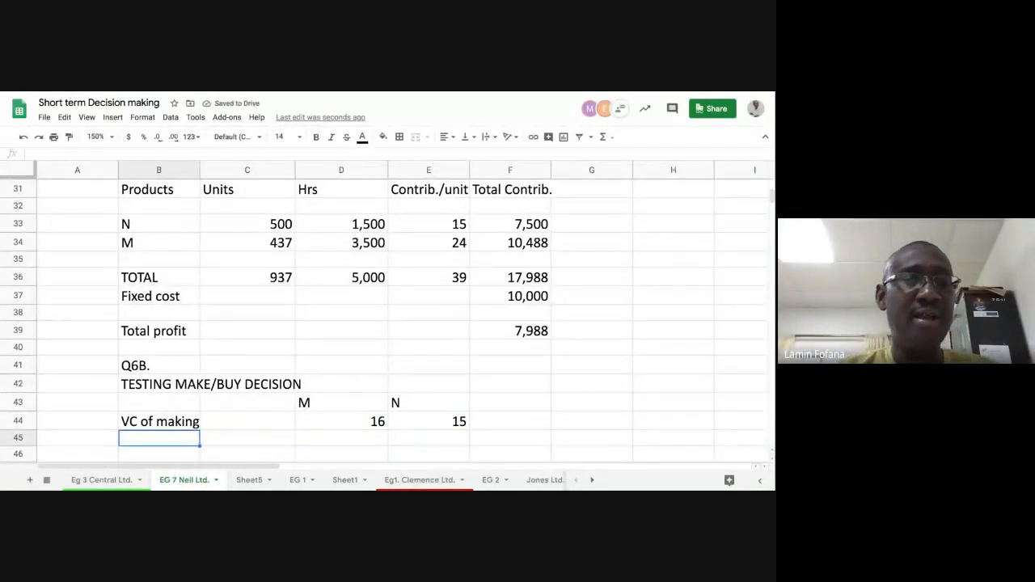
pyautogui.click(196, 425)
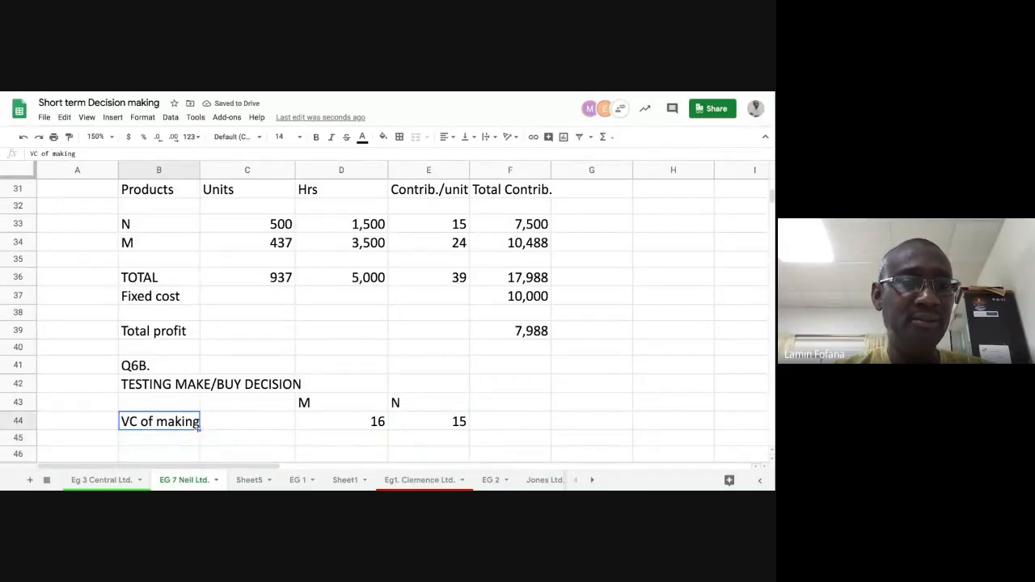
pyautogui.moveTo(199, 430); pyautogui.dragTo(199, 445)
pyautogui.click(194, 443)
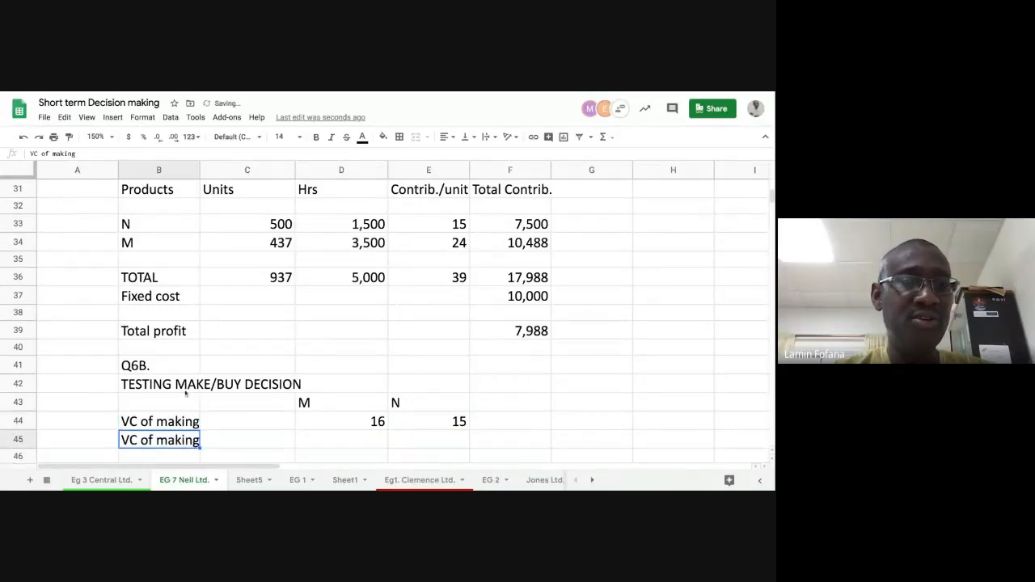
pyautogui.doubleClick(55, 154)
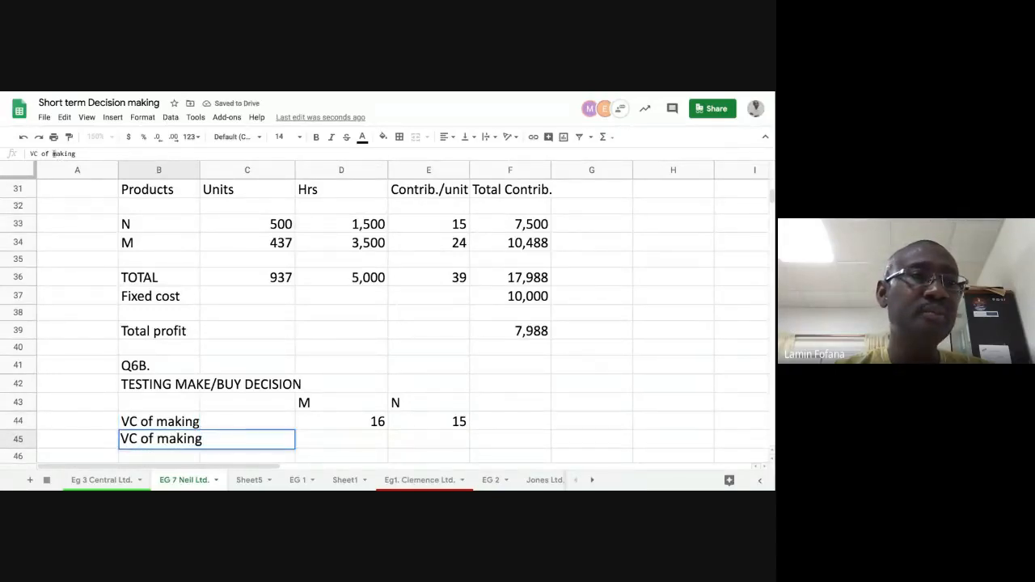
pyautogui.write('B')
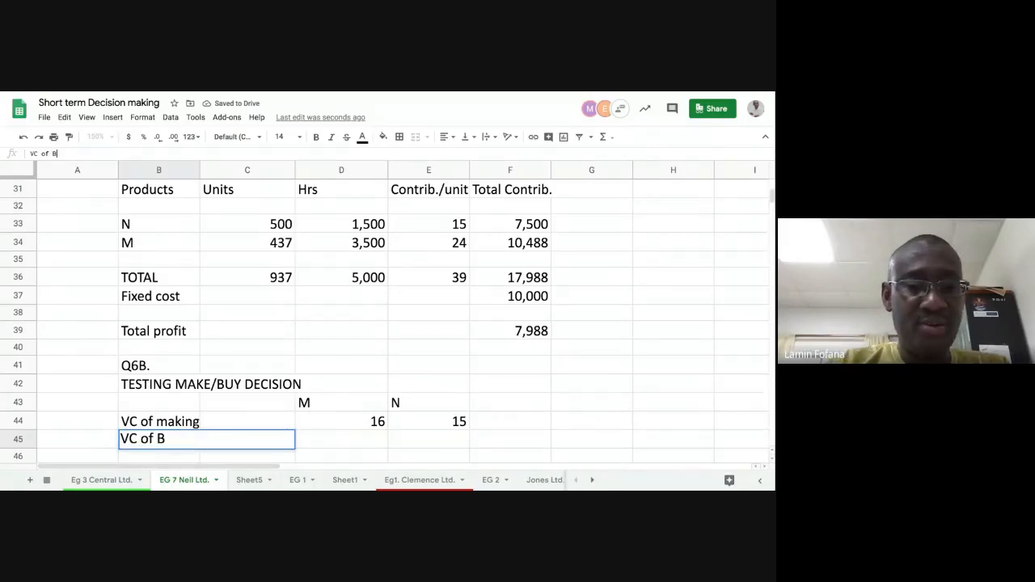
pyautogui.write('uying')
pyautogui.press('Return')
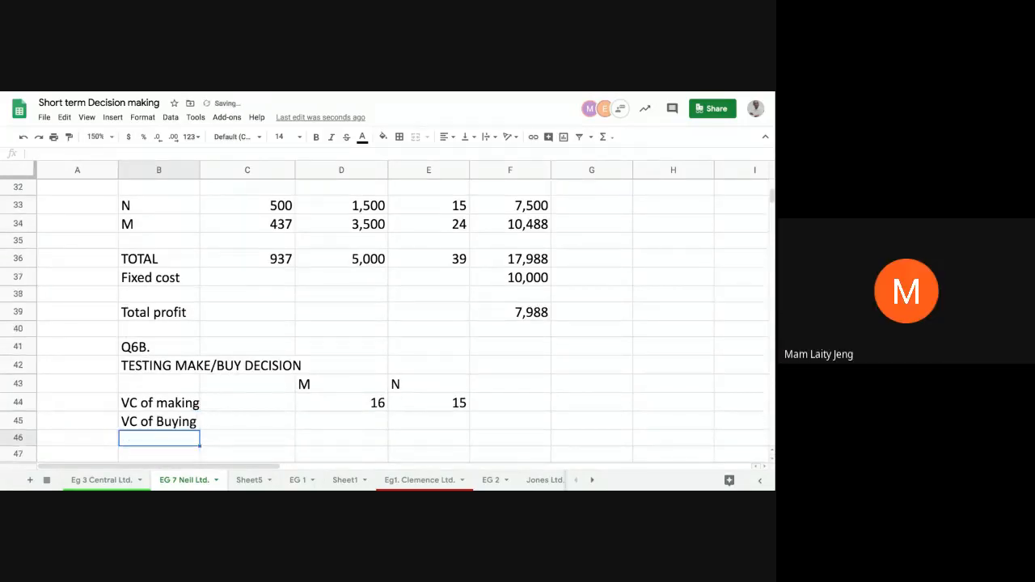
# - Enter the variable costs of buying in row 45: 24 for M and 21 for N
pyautogui.click(313, 419)
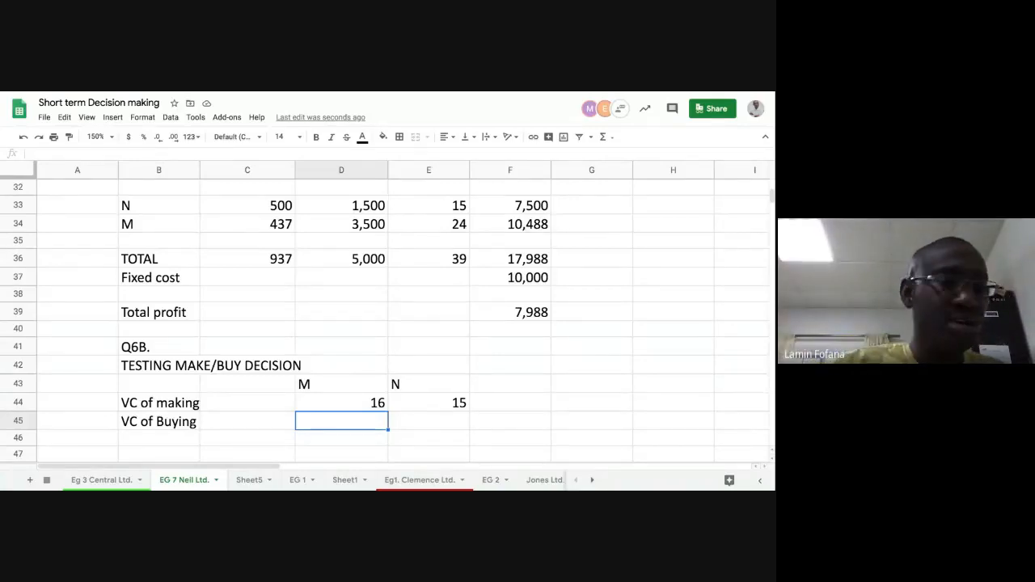
pyautogui.write('24')
pyautogui.press('Tab')
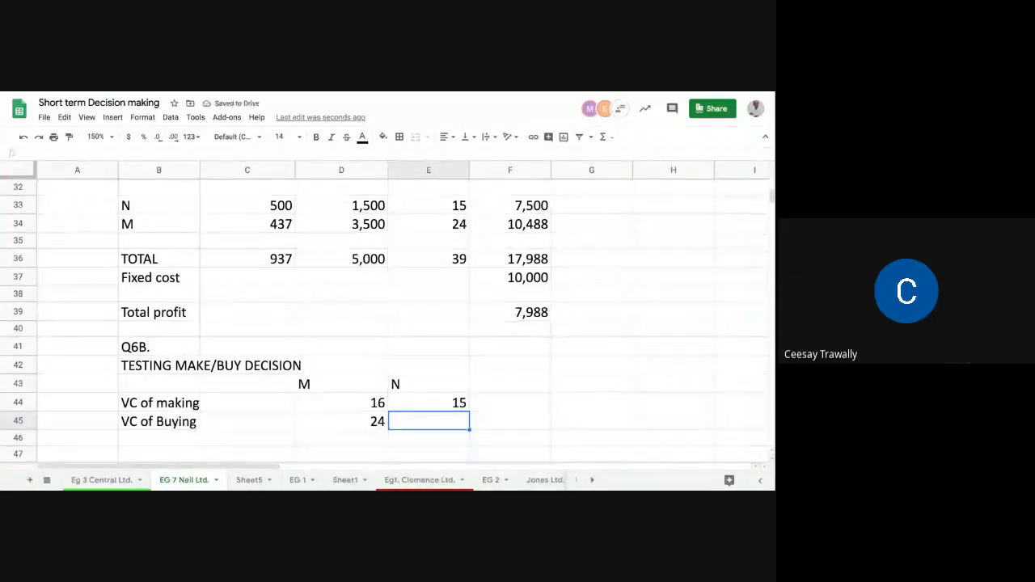
pyautogui.write('21')
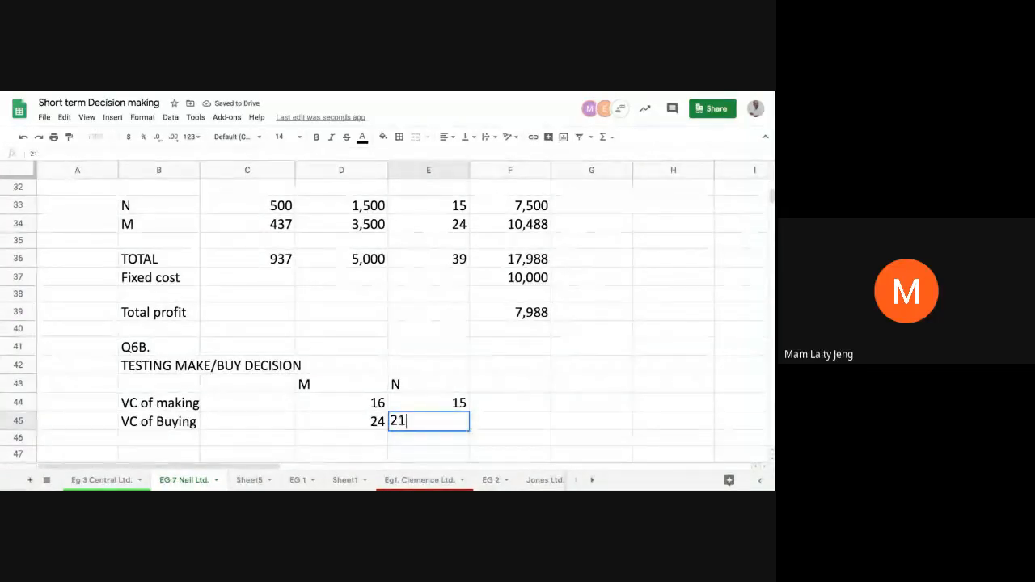
pyautogui.press('Return')
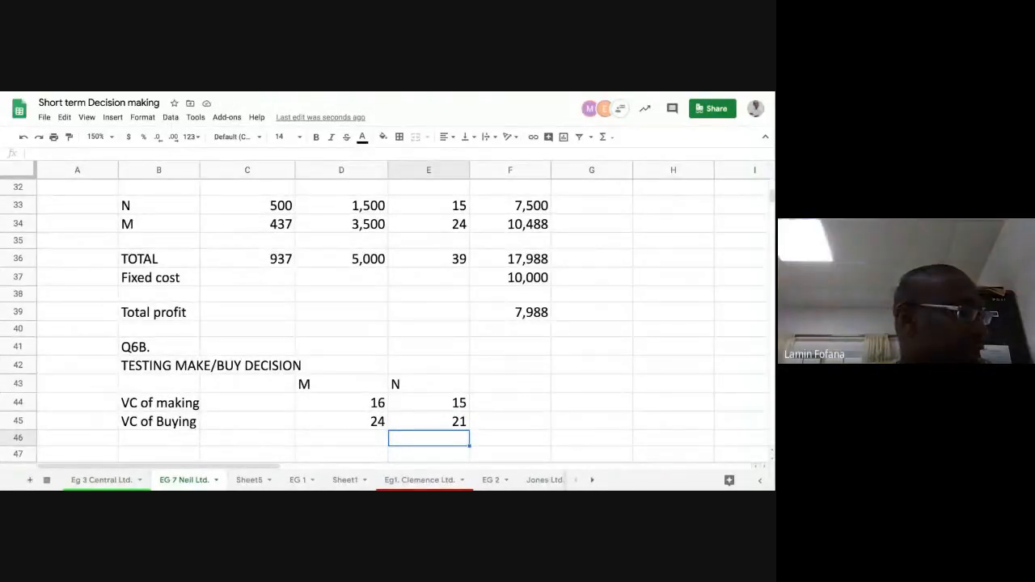
pyautogui.press('Left')
pyautogui.press('Left')
pyautogui.press('Left')
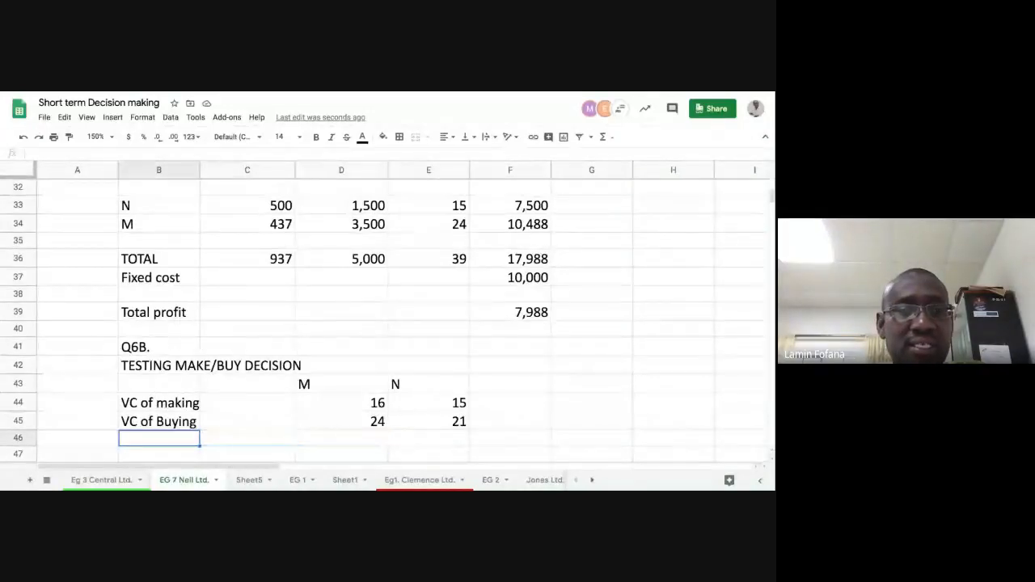
# - Enter the label "Decision rule" in B47, leaving row 46 blank below the variable cost rows
pyautogui.press('Down')
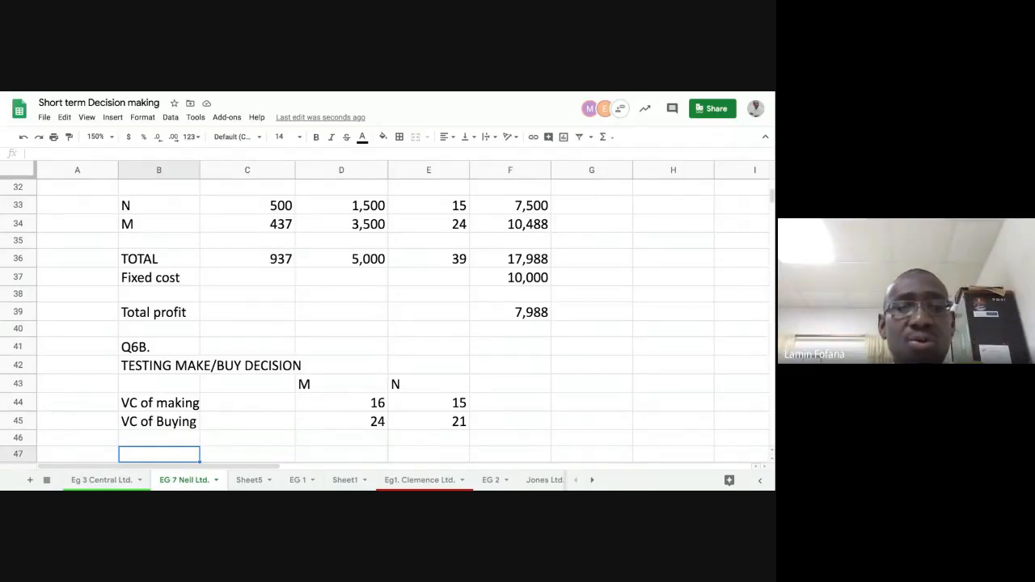
pyautogui.write('de')
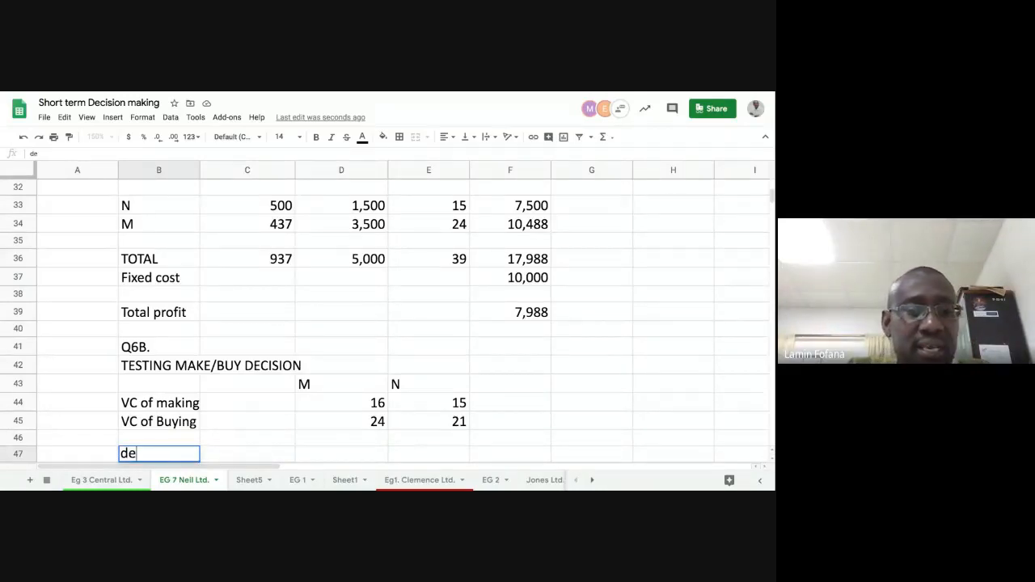
pyautogui.press('BackSpace')
pyautogui.press('BackSpace')
pyautogui.press('BackSpace')
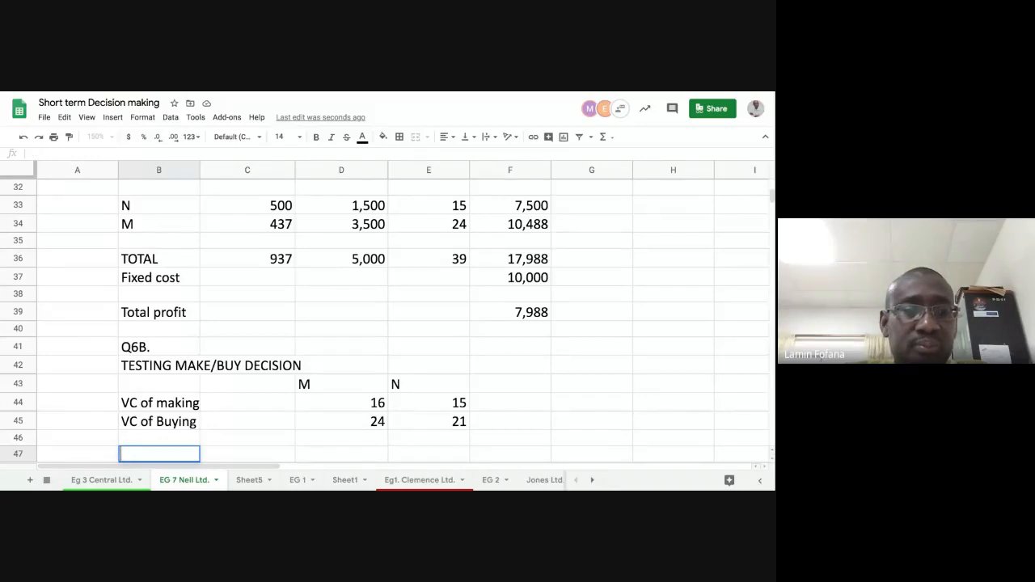
pyautogui.write('Decis')
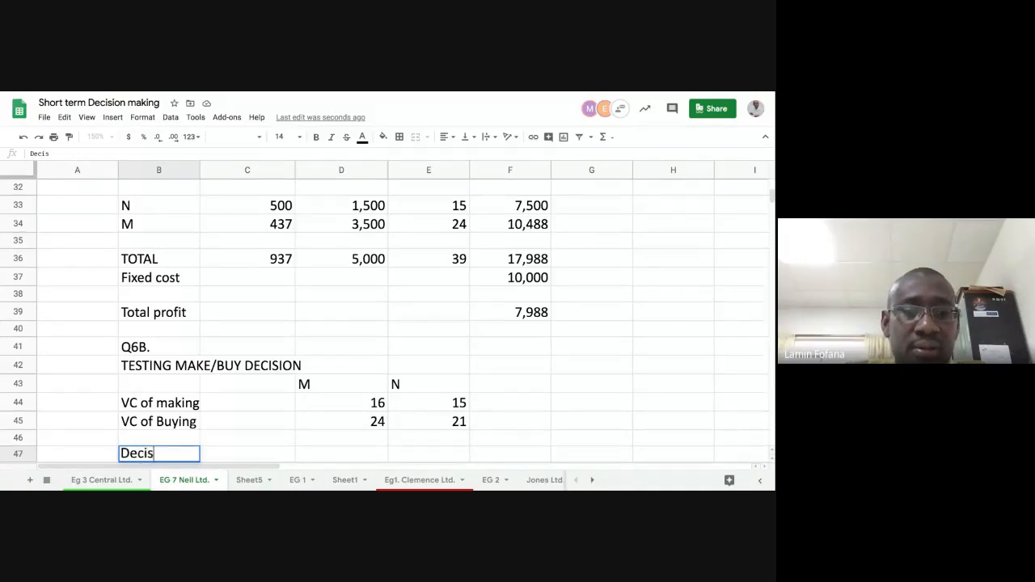
pyautogui.write('ion ru')
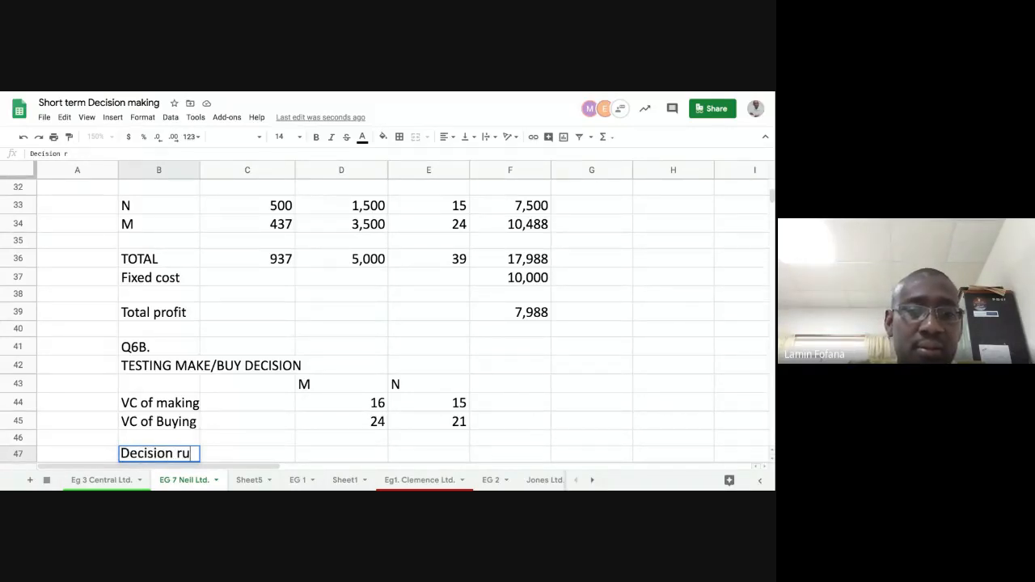
pyautogui.write('le')
pyautogui.press('Tab')
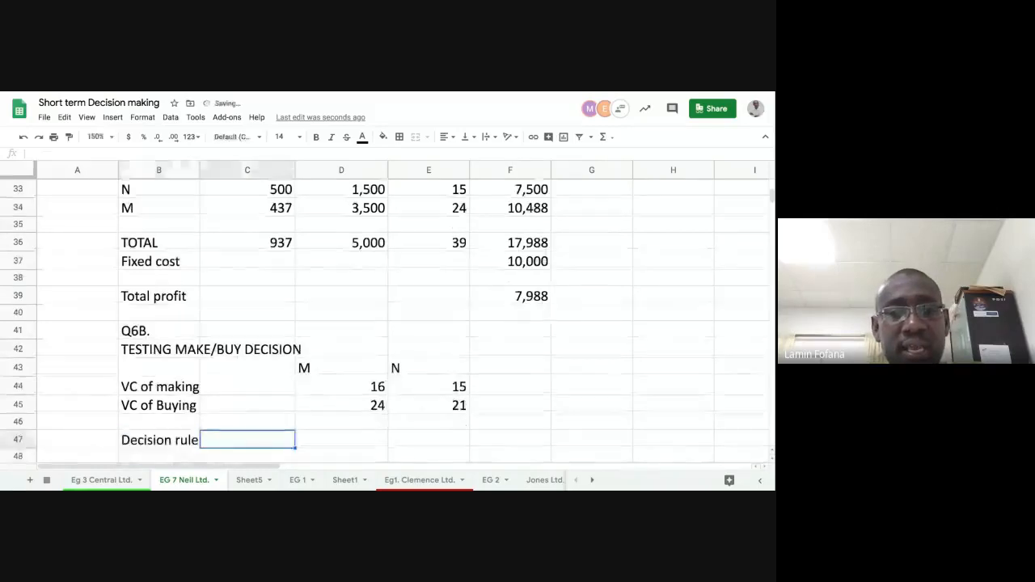
# - Enter the decision formula =if(D45>D44,"MAKE","BUY") in D47 for product M
pyautogui.press('Tab')
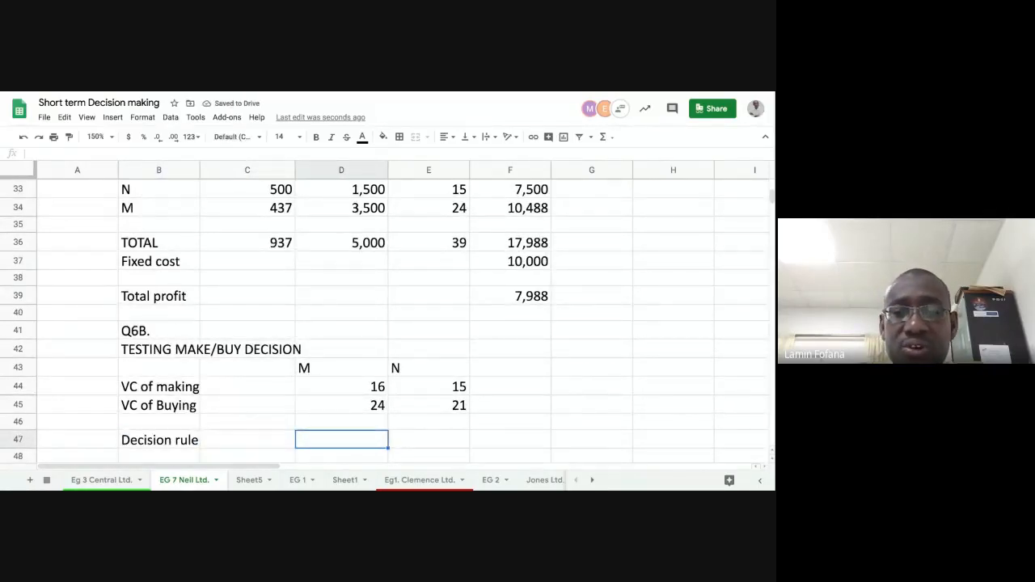
pyautogui.write('=if')
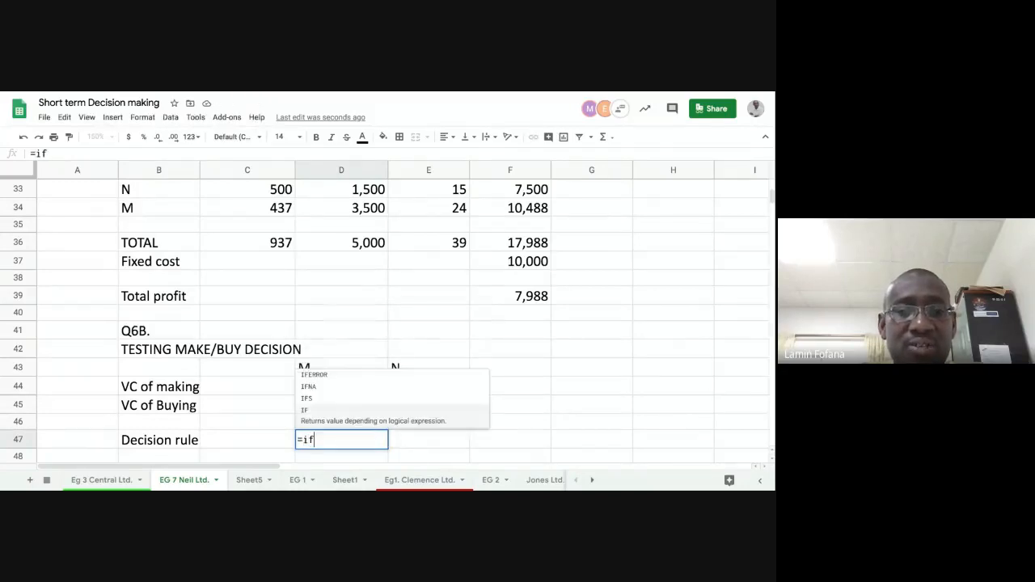
pyautogui.write('(')
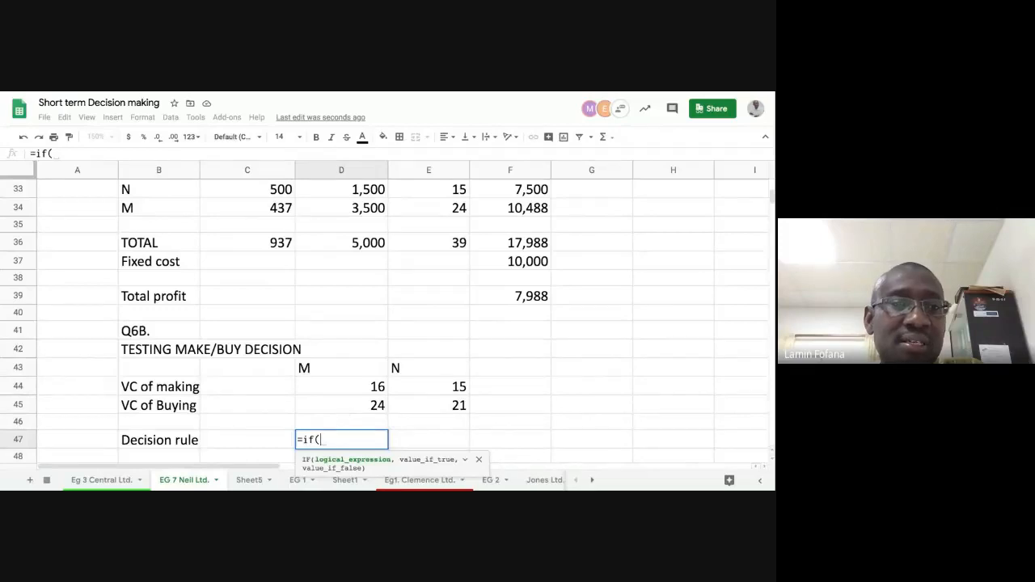
pyautogui.click(341, 406)
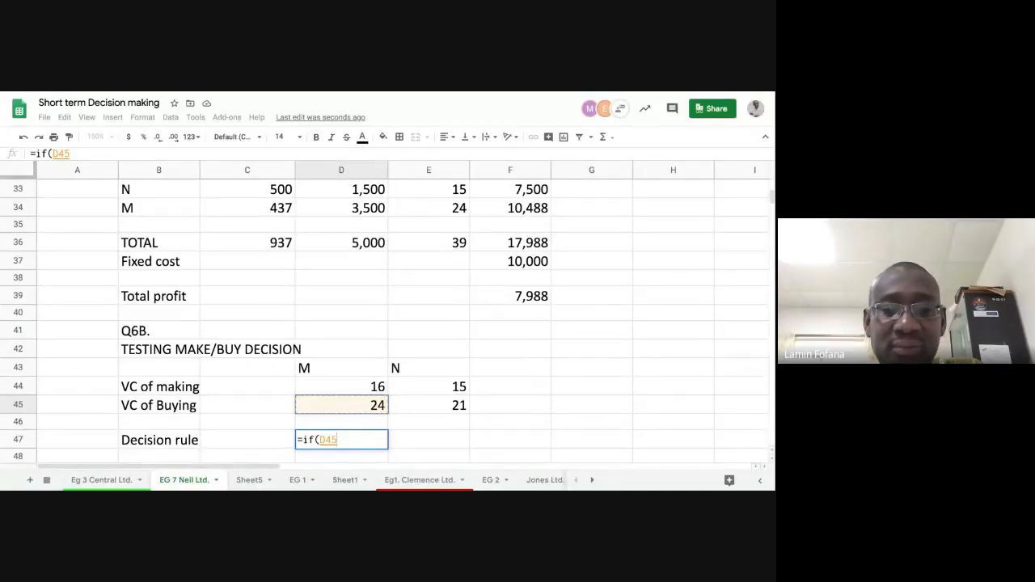
pyautogui.write('>')
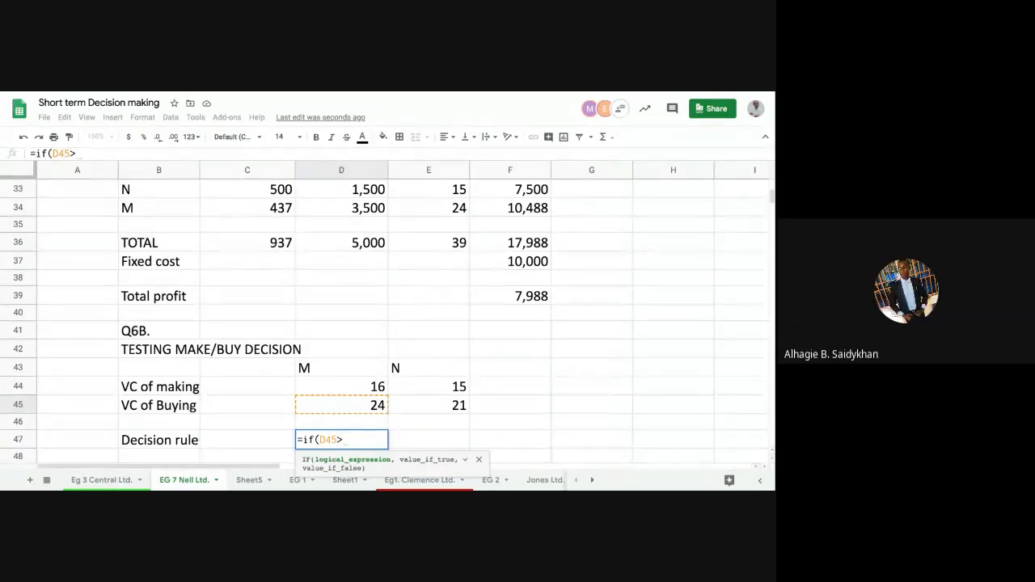
pyautogui.click(338, 390)
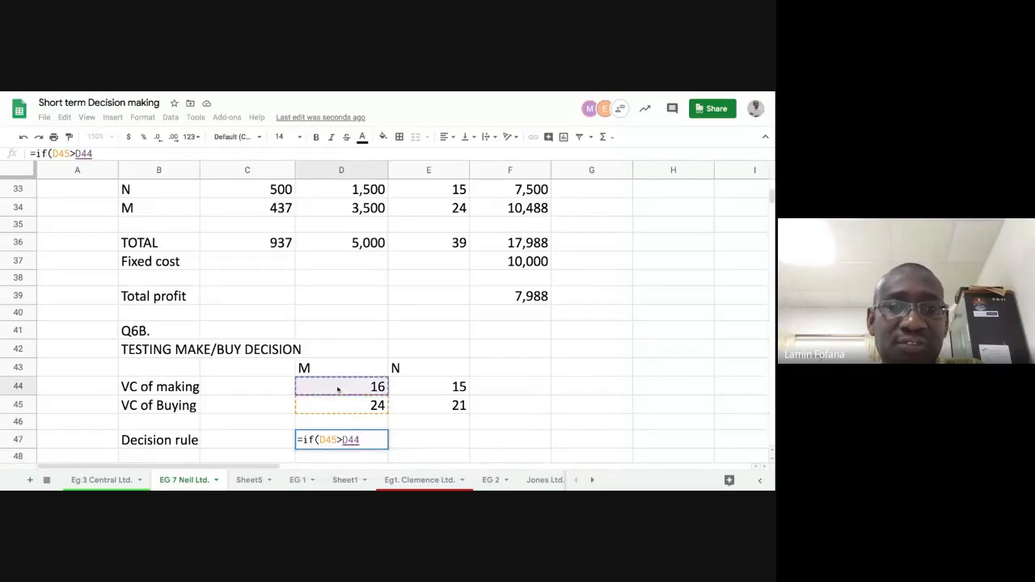
pyautogui.write(',')
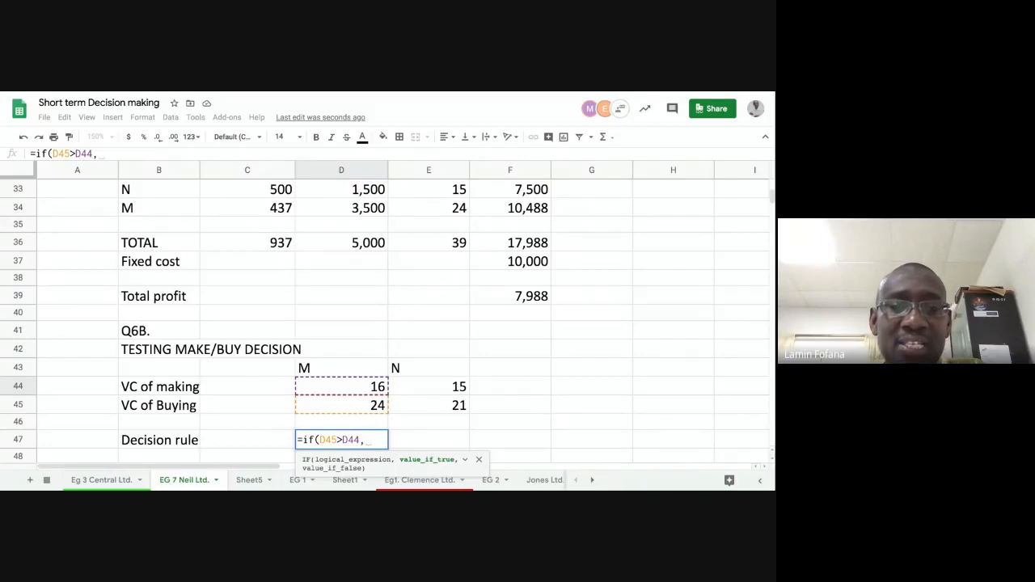
pyautogui.write('"')
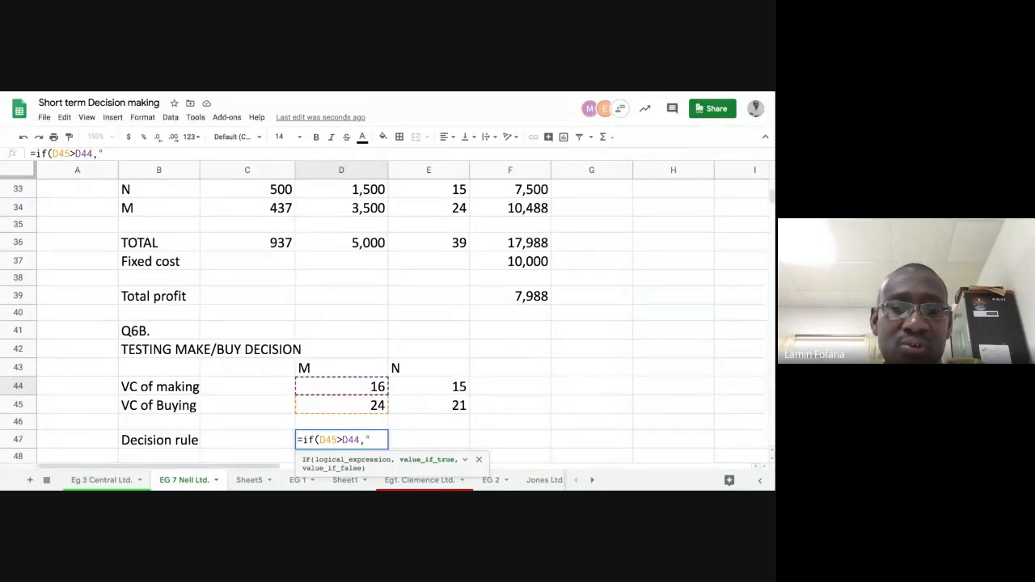
pyautogui.write('MAKE')
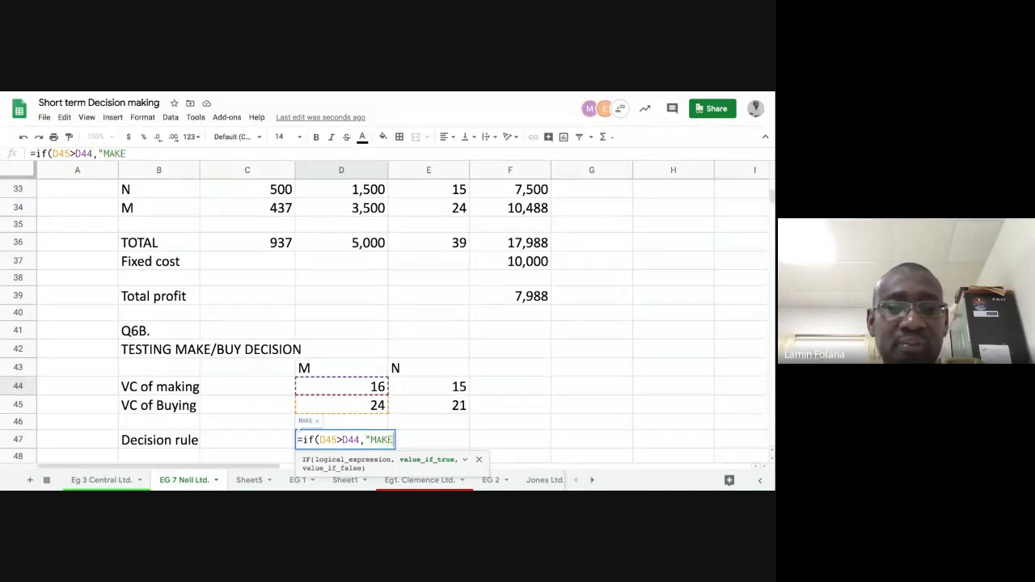
pyautogui.write('"')
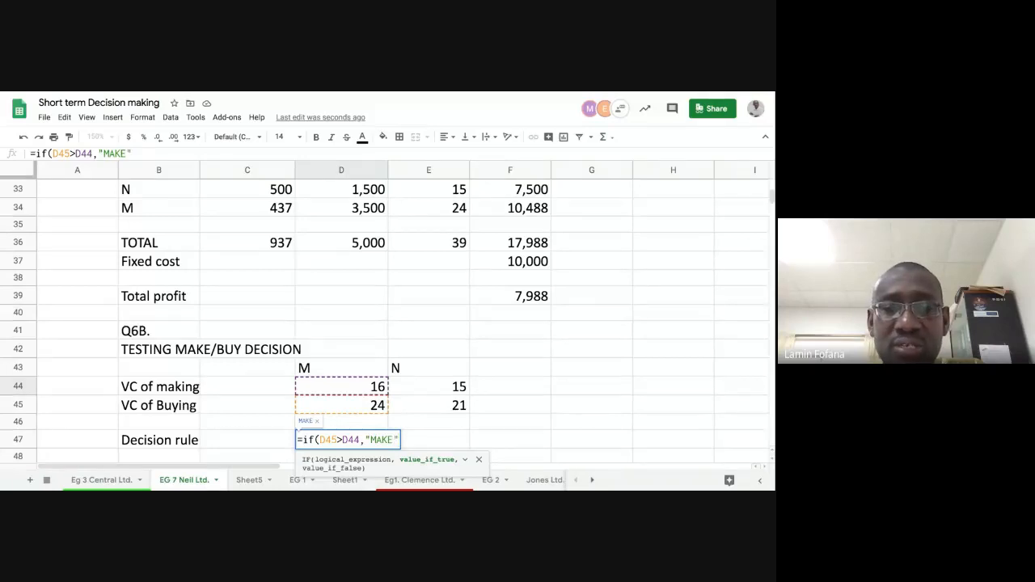
pyautogui.write(',')
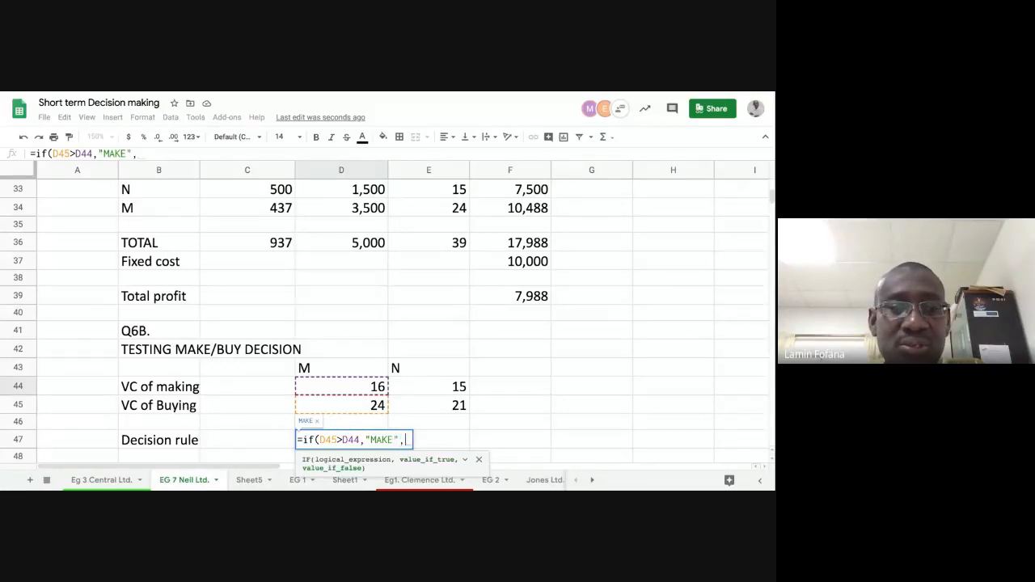
pyautogui.write('B')
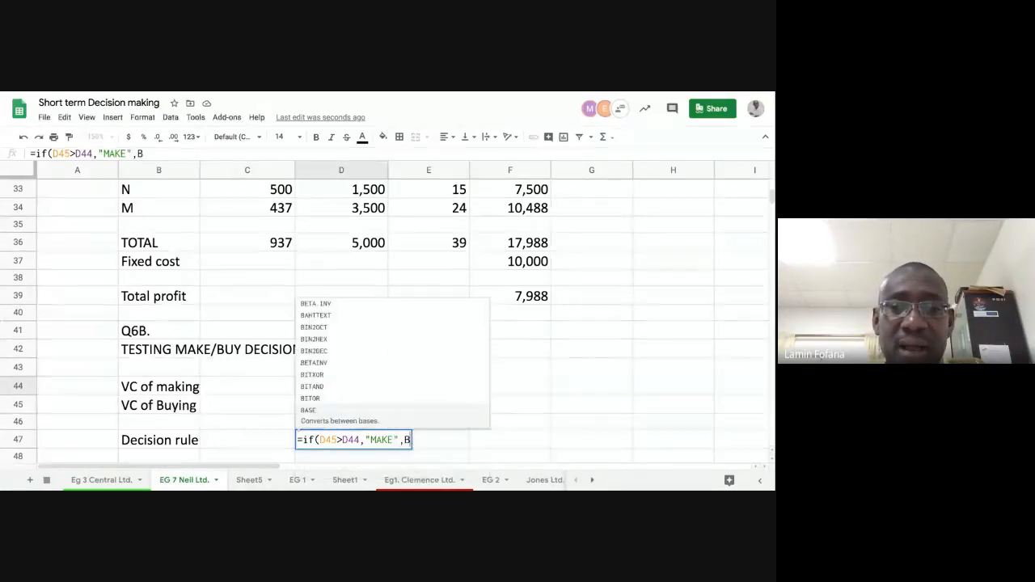
pyautogui.press('BackSpace')
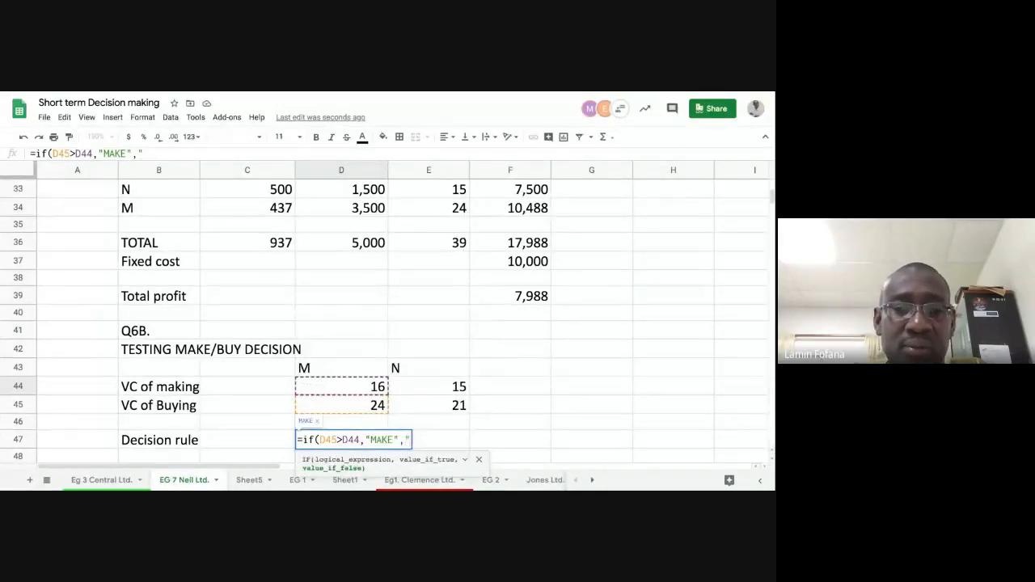
pyautogui.write('"BUY"')
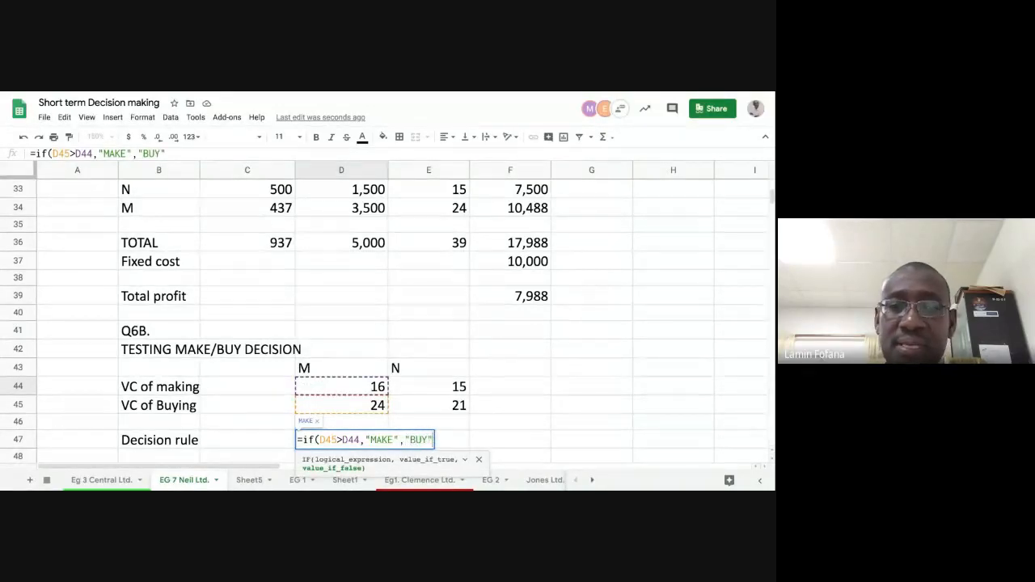
pyautogui.press('Return')
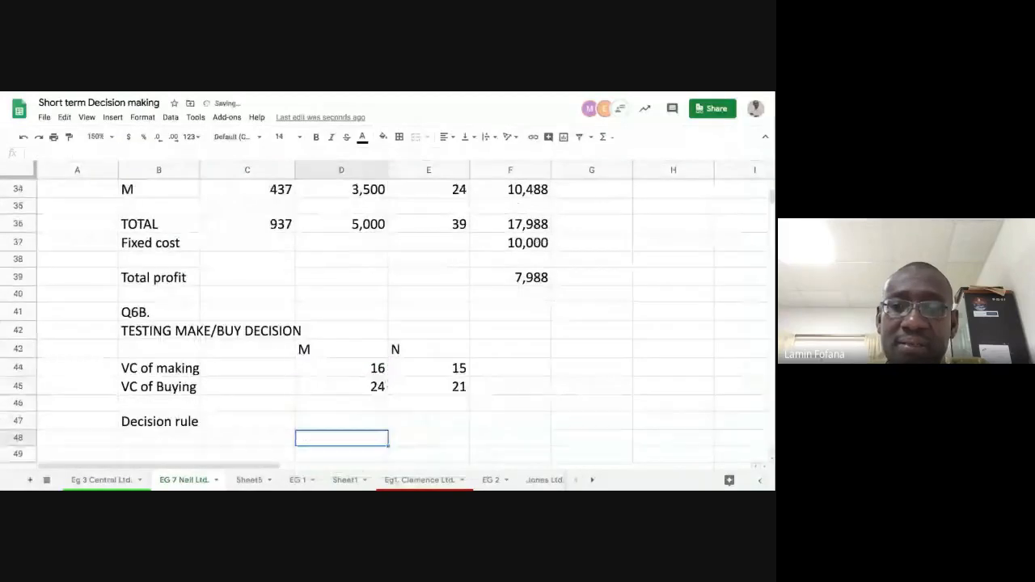
pyautogui.click(340, 420)
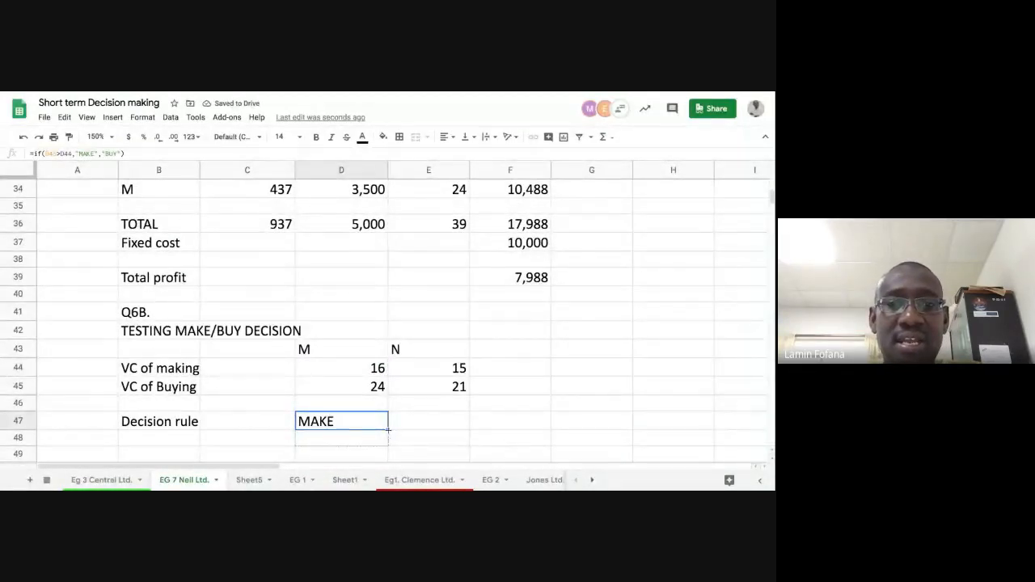
pyautogui.moveTo(388, 430); pyautogui.dragTo(387, 440)
pyautogui.click(446, 437)
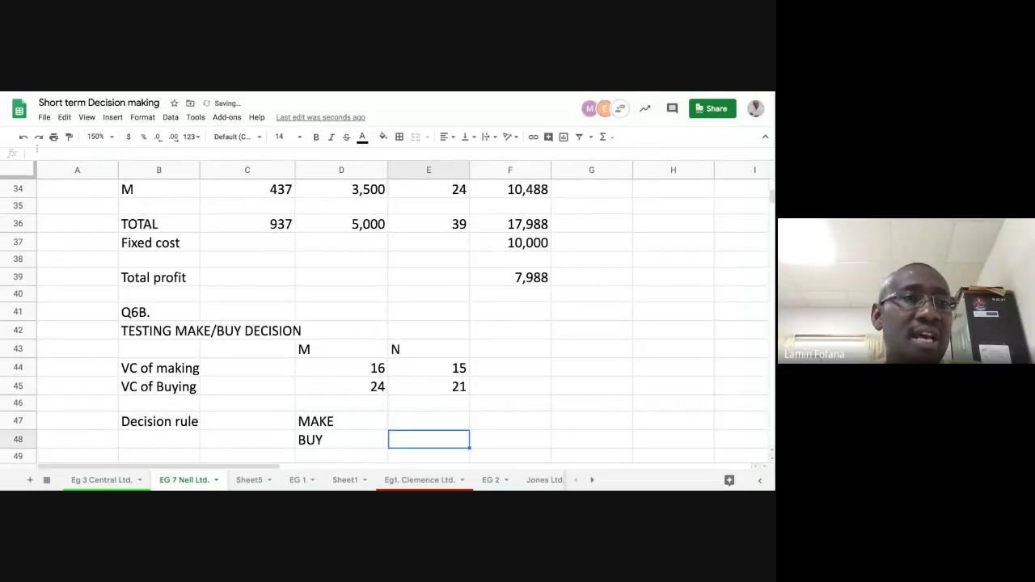
pyautogui.click(24, 137)
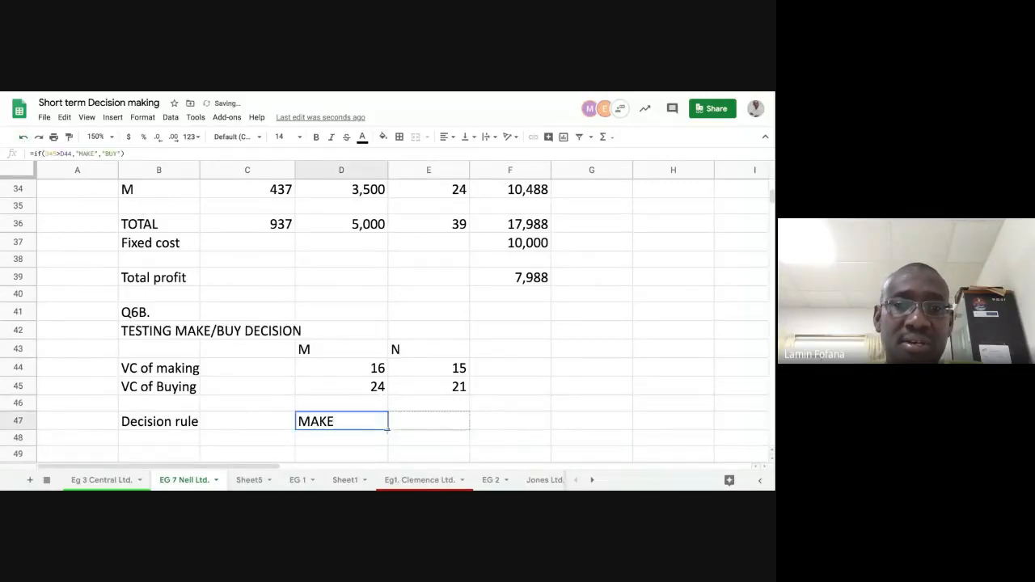
# - Copy the decision formula from D47 across to E47 for product N
pyautogui.moveTo(388, 430); pyautogui.dragTo(443, 441)
pyautogui.click(443, 441)
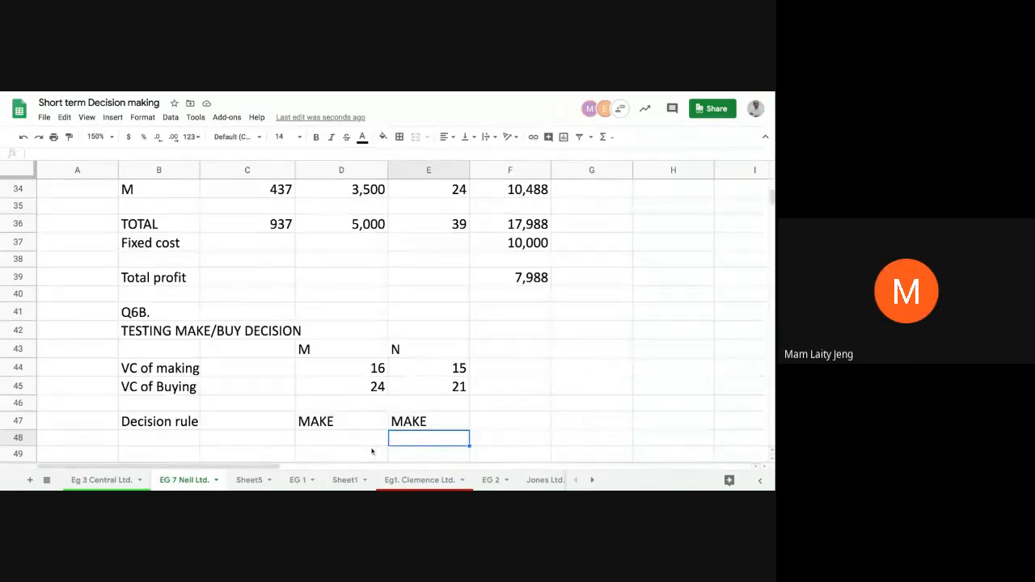
# - Start the written conclusion in B49, leaving row 48 blank, with the words "Based on the above comparism,"
pyautogui.scroll(-1, 372, 451)
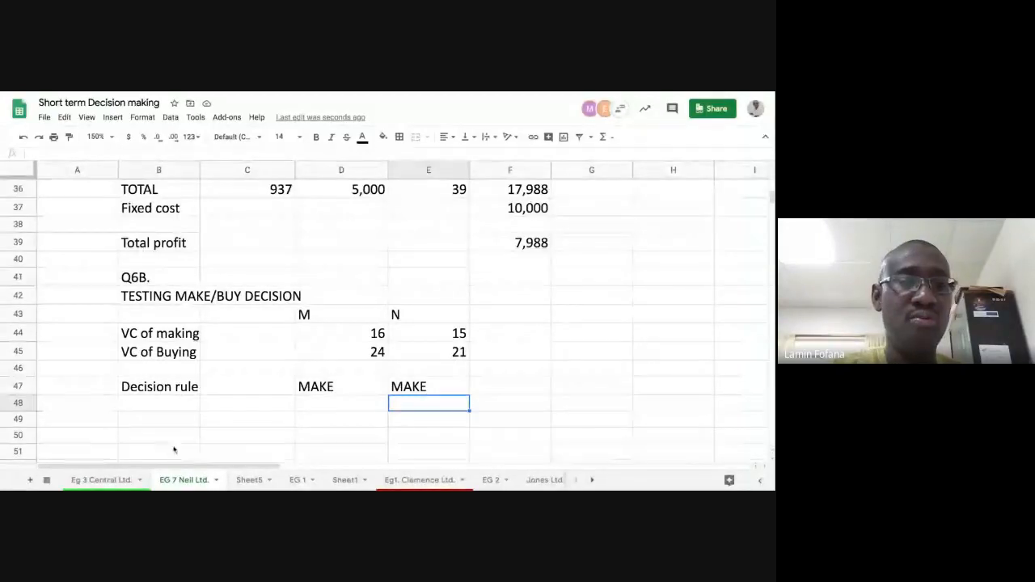
pyautogui.click(158, 405)
pyautogui.click(180, 419)
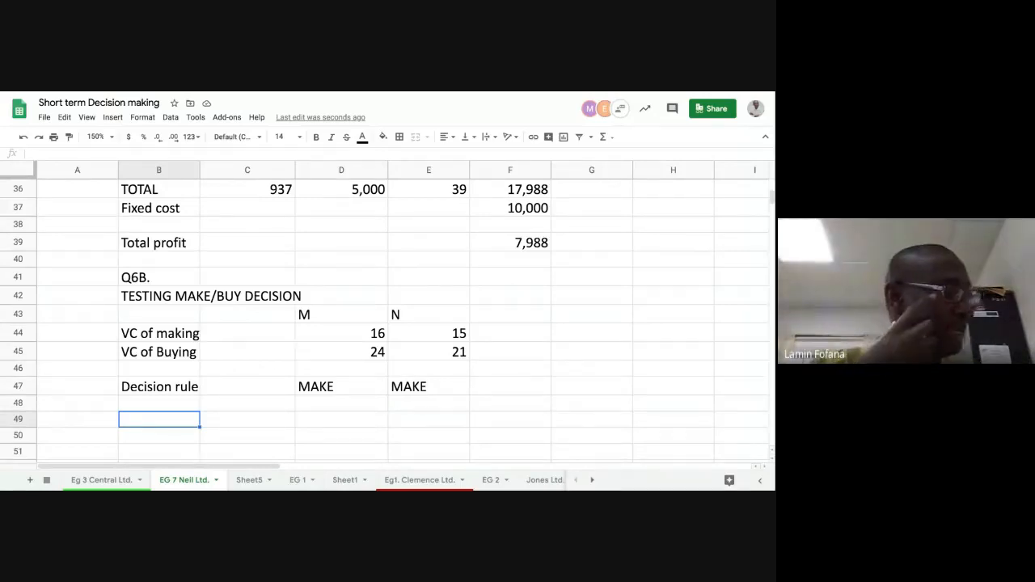
pyautogui.write('Base')
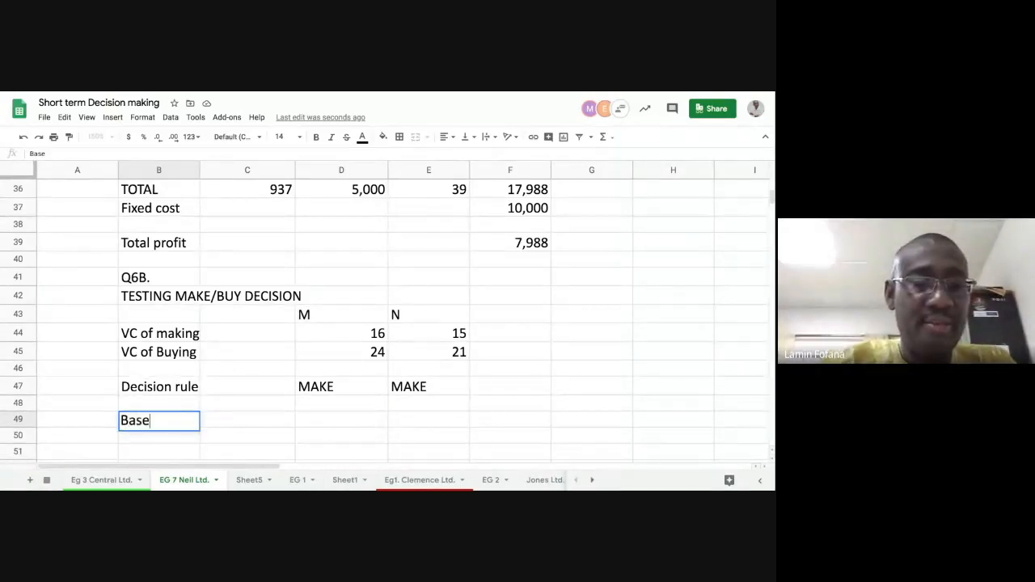
pyautogui.write('d o')
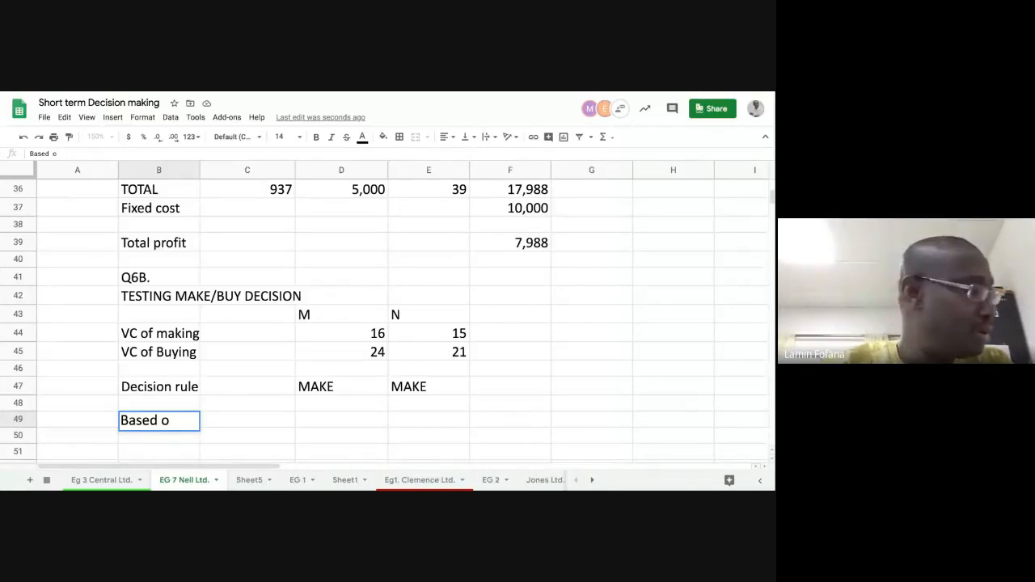
pyautogui.write('n th')
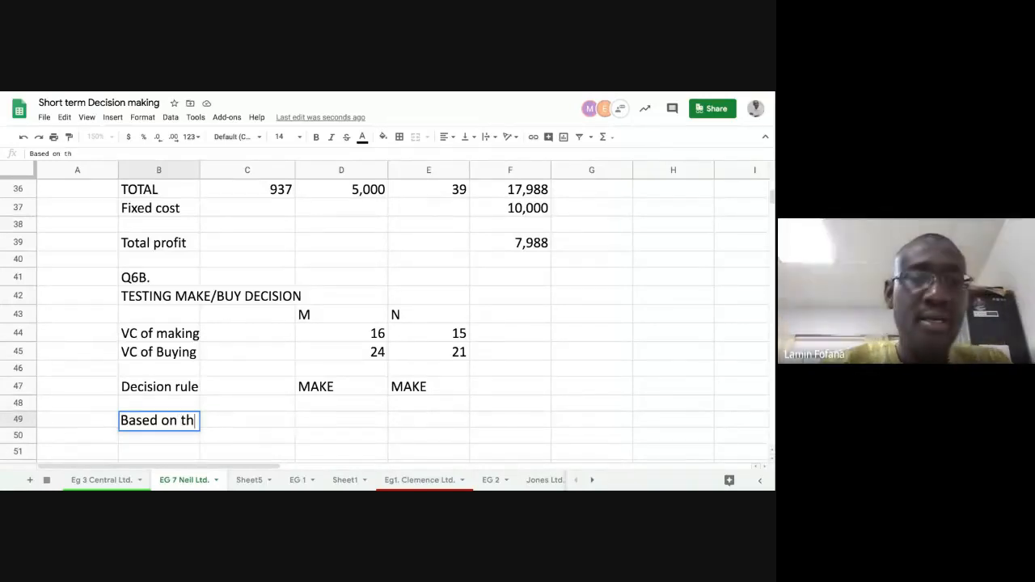
pyautogui.write('e above')
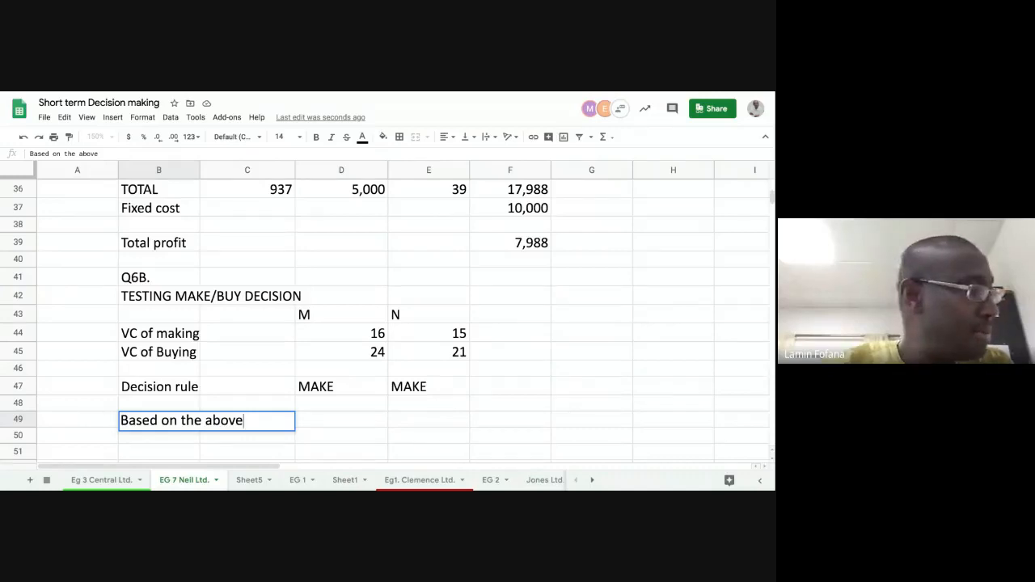
pyautogui.write(' ci')
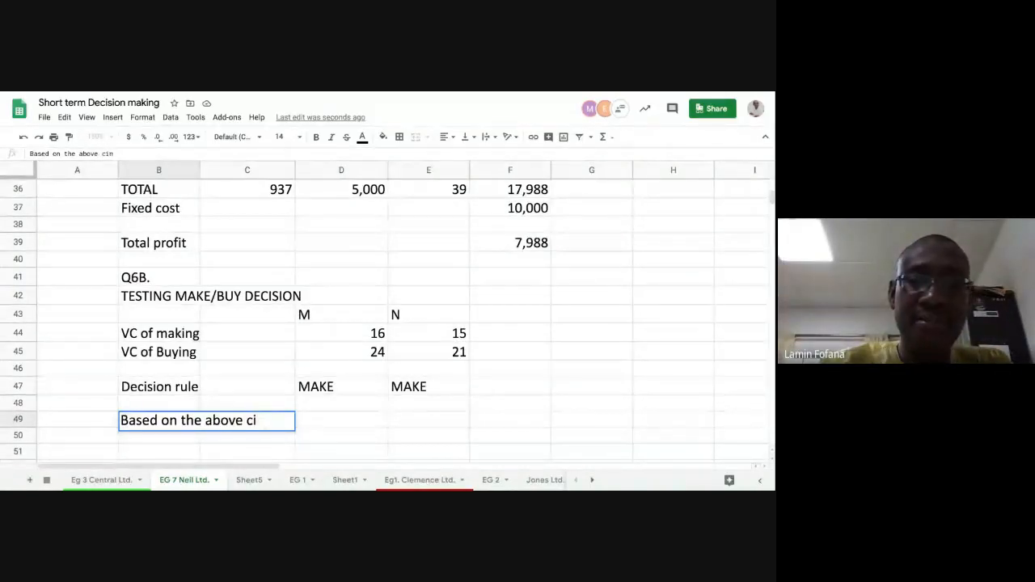
pyautogui.press('BackSpace')
pyautogui.write('ompa')
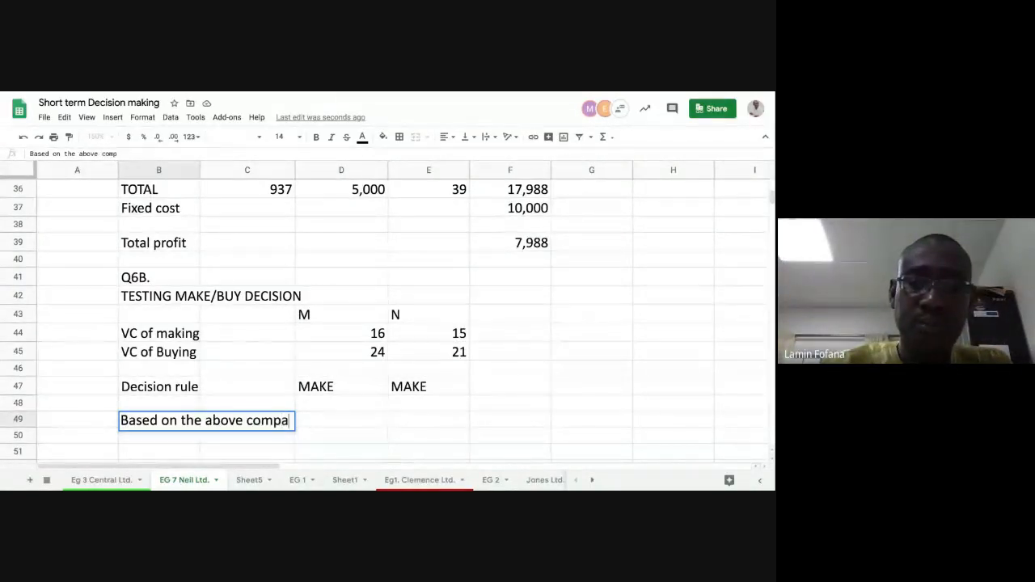
pyautogui.write('rism')
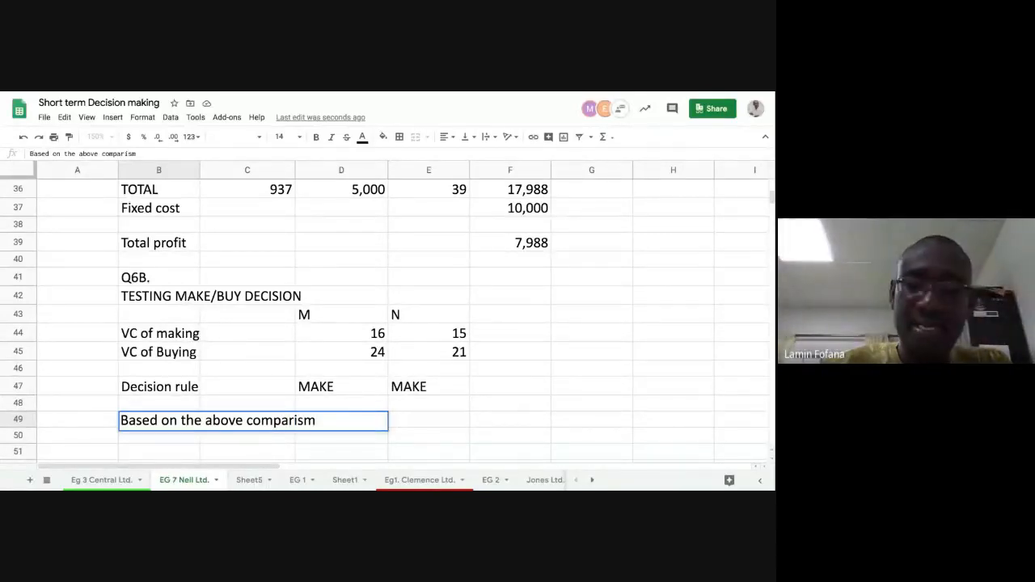
pyautogui.write(', both')
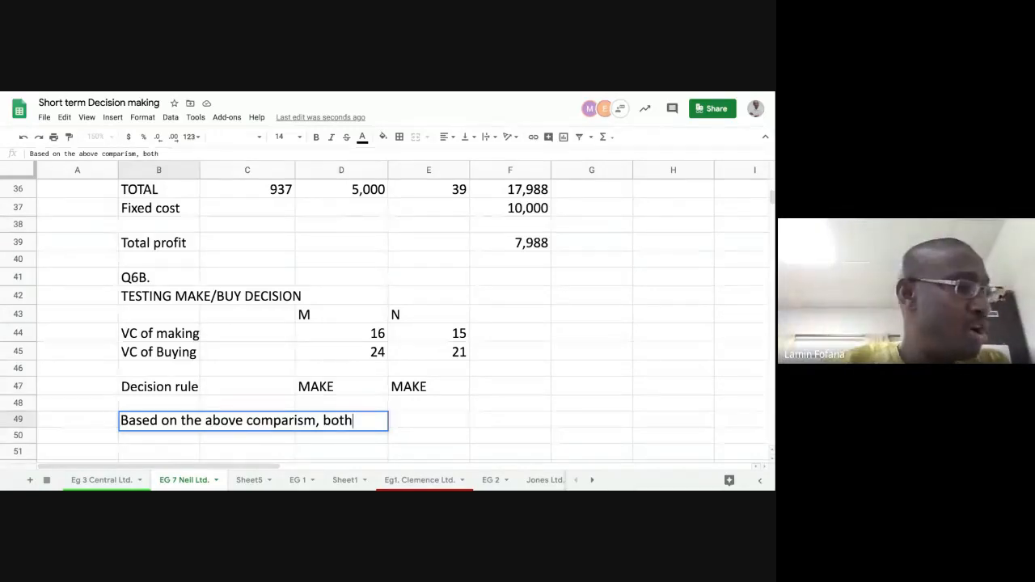
pyautogui.write(' o')
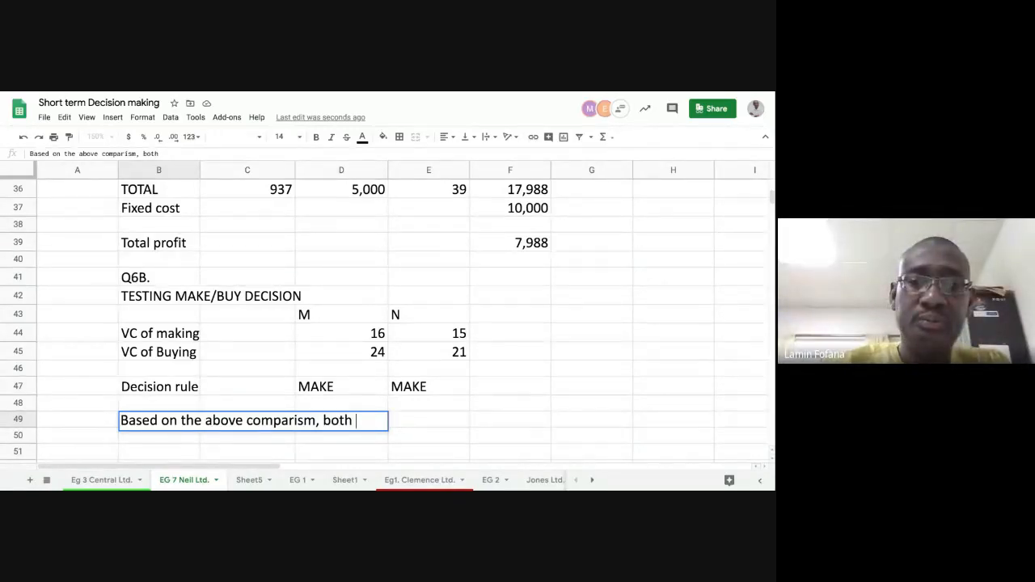
pyautogui.write('produc')
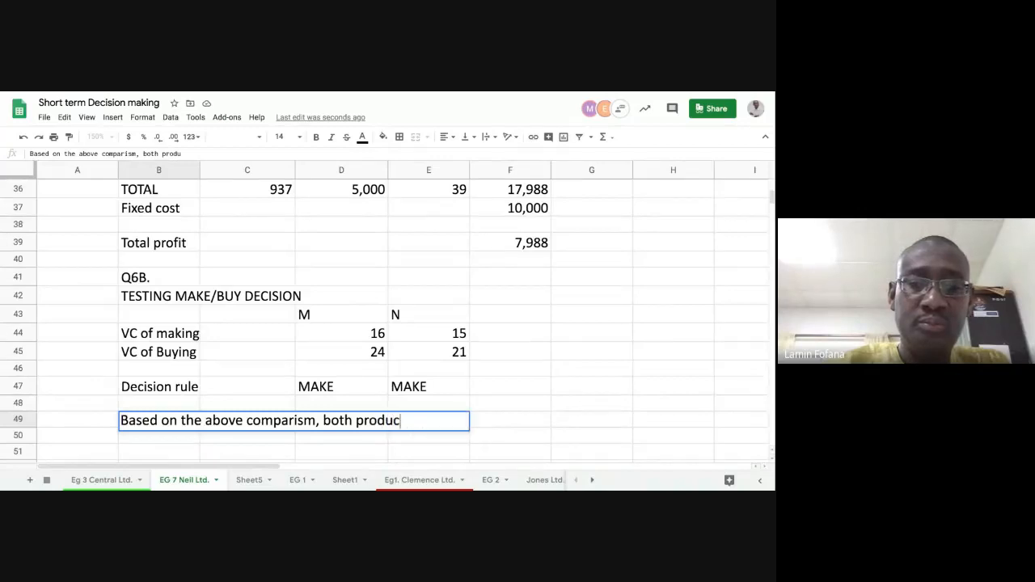
pyautogui.write('ts')
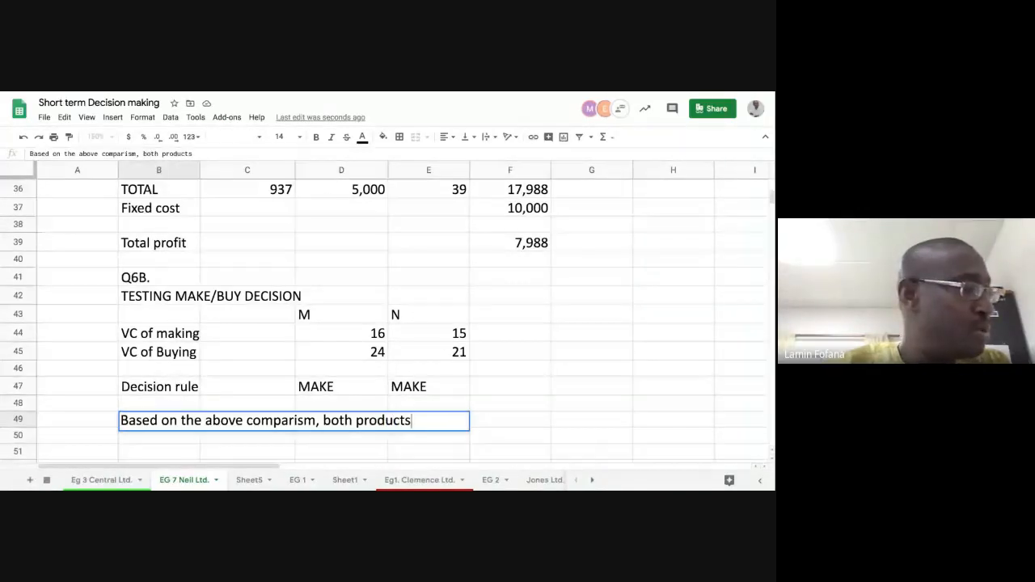
pyautogui.write(' shoiuld')
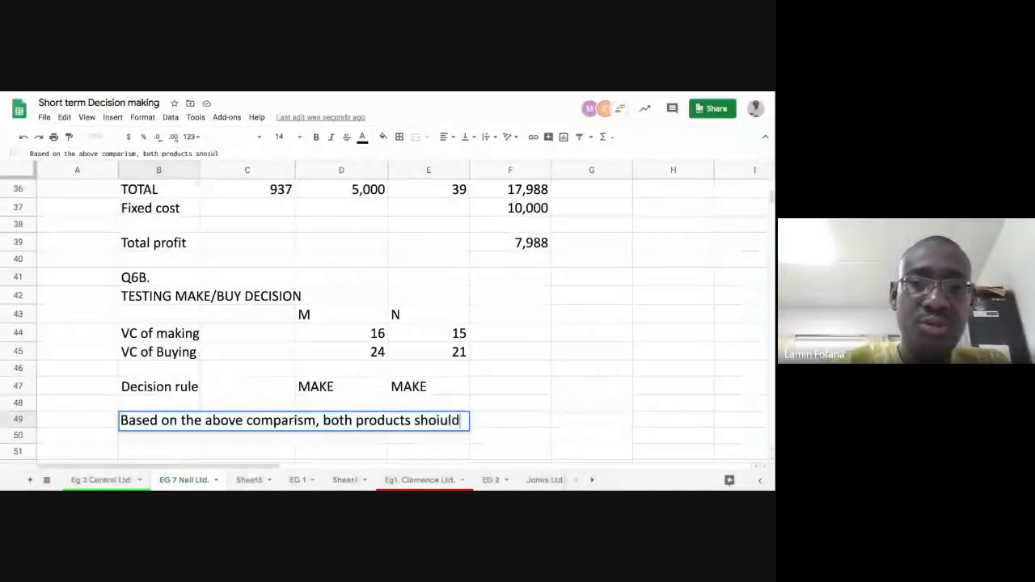
# - Continue the B49 conclusion with the make decision: "both products should be made internally"
pyautogui.press('BackSpace')
pyautogui.press('BackSpace')
pyautogui.press('BackSpace')
pyautogui.press('BackSpace')
pyautogui.write('uld')
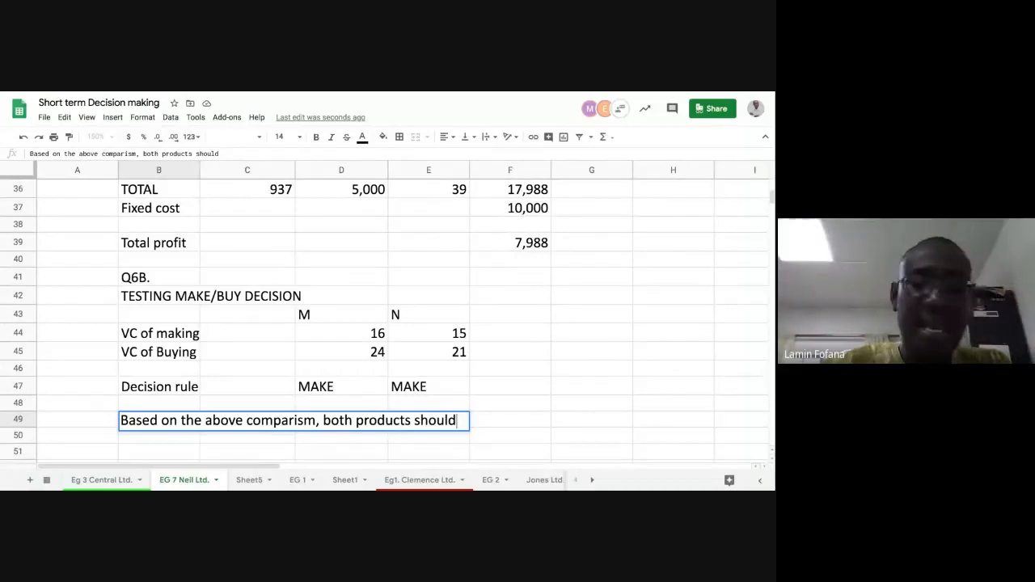
pyautogui.write(' be ')
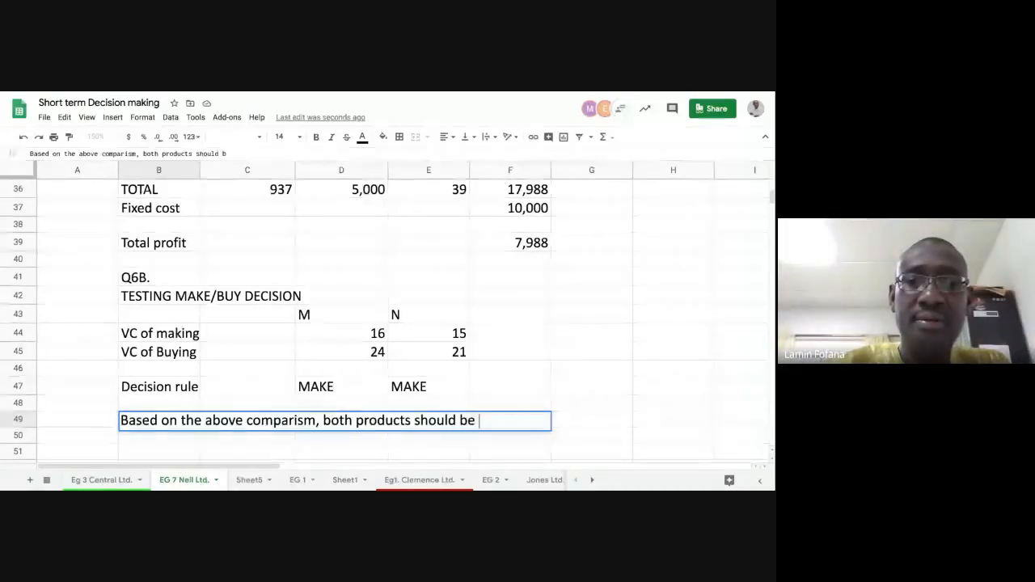
pyautogui.write('made inbt')
pyautogui.press('BackSpace')
pyautogui.press('BackSpace')
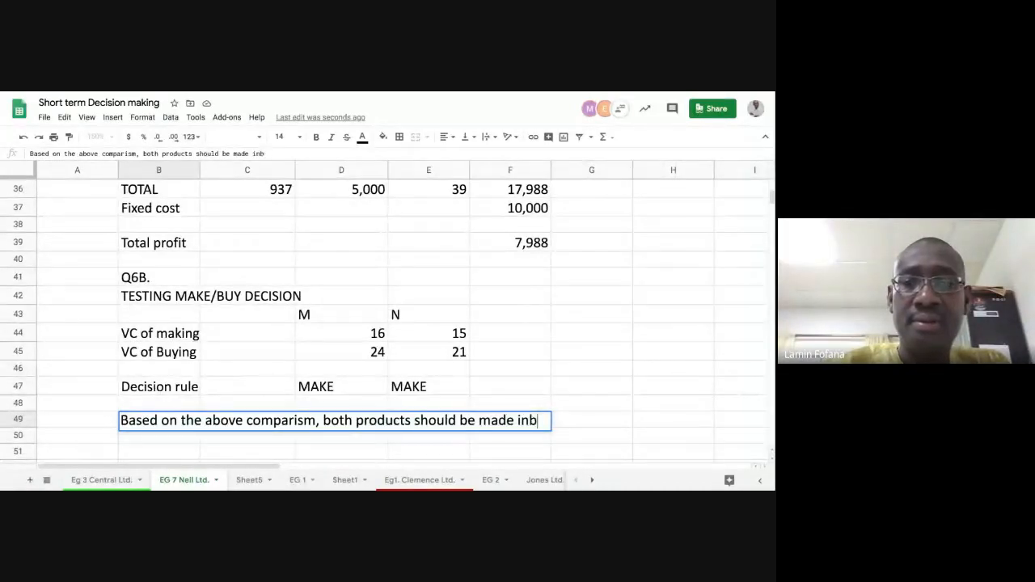
pyautogui.write('ternally')
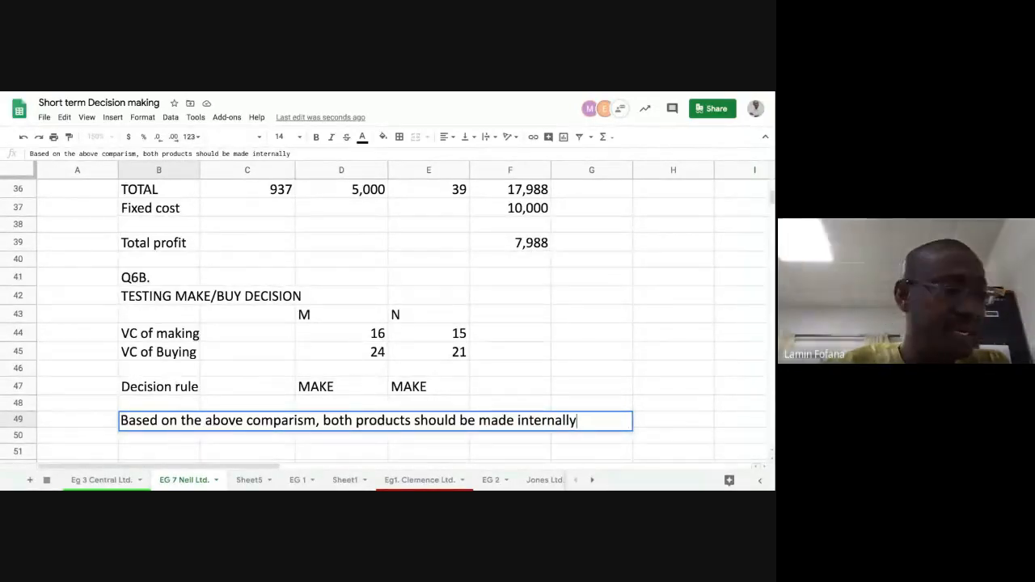
pyautogui.write(', but due')
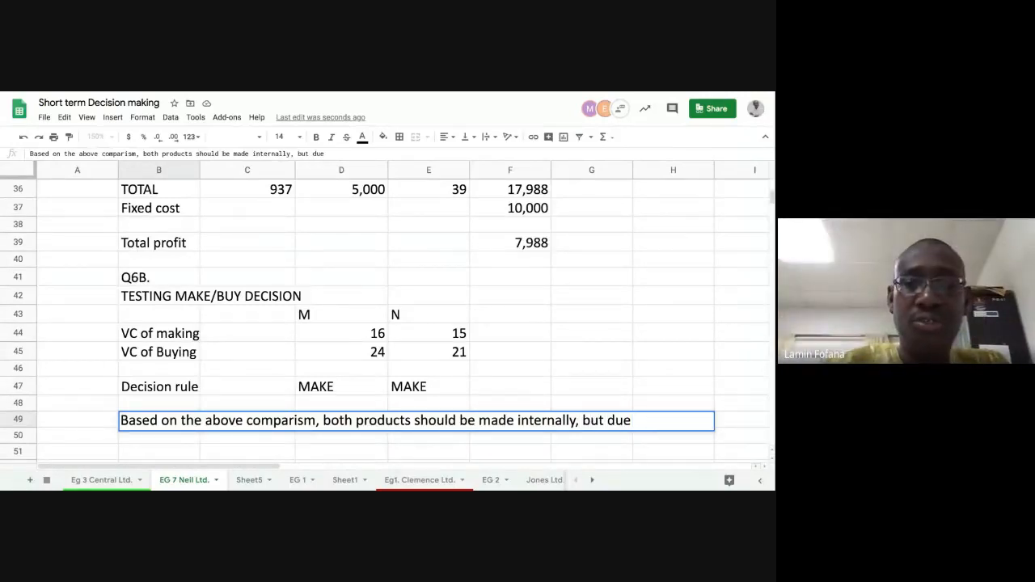
pyautogui.write(' to ')
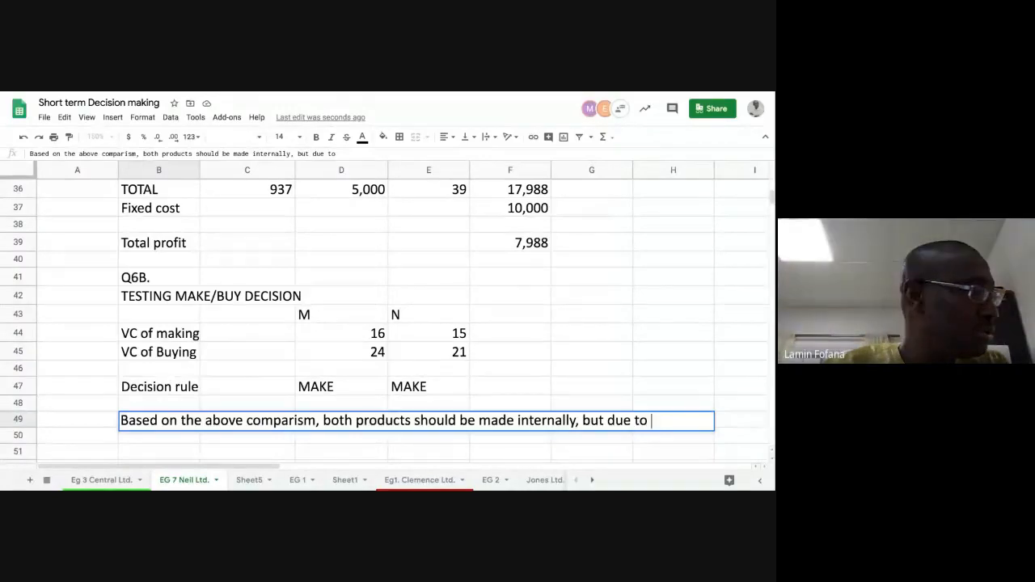
pyautogui.write('li')
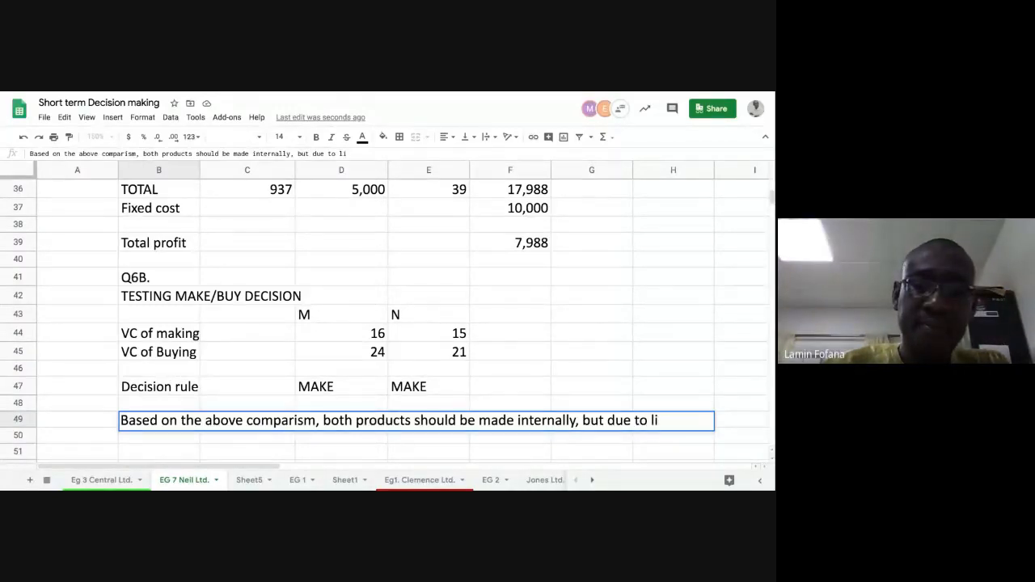
pyautogui.write('mited')
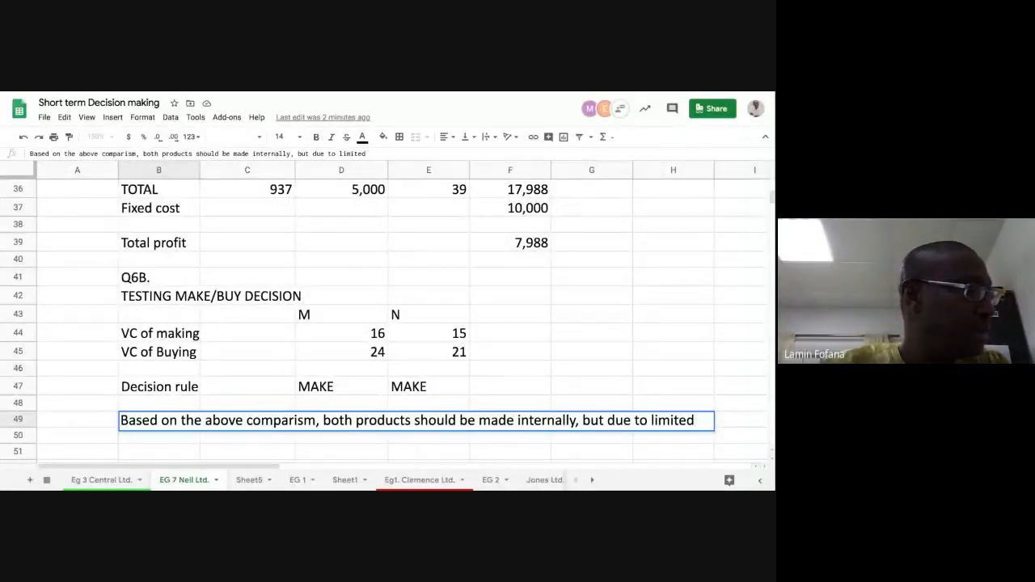
# - Add the constraint to the B49 conclusion: ", but due to limited machine capacity"
pyautogui.write('ma')
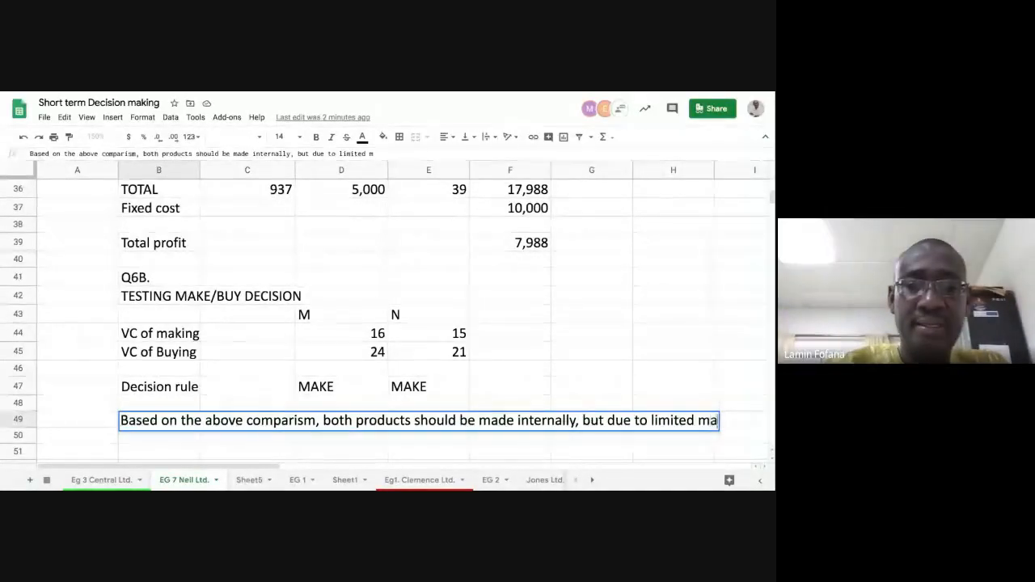
pyautogui.write('chine ')
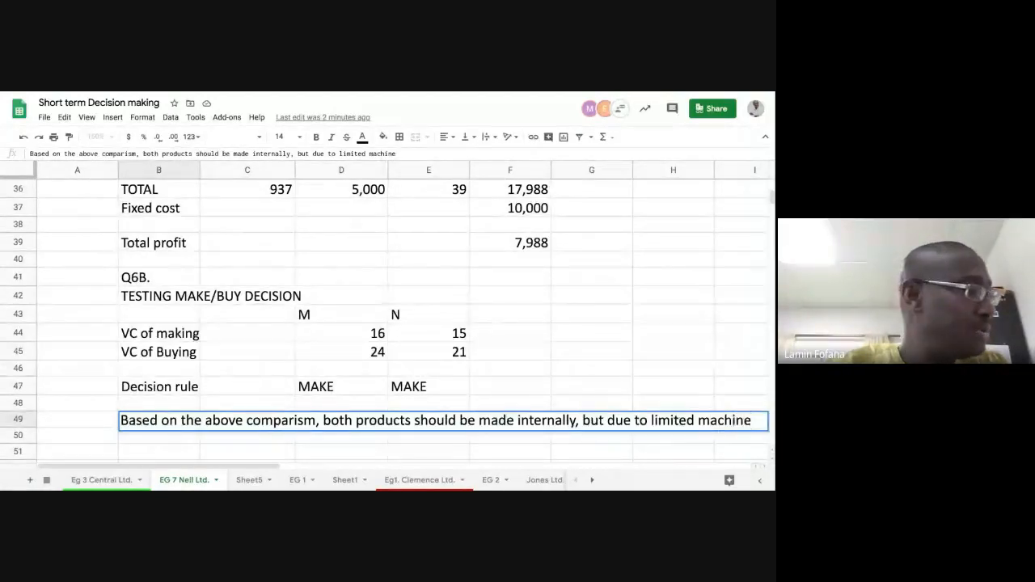
pyautogui.write('cap')
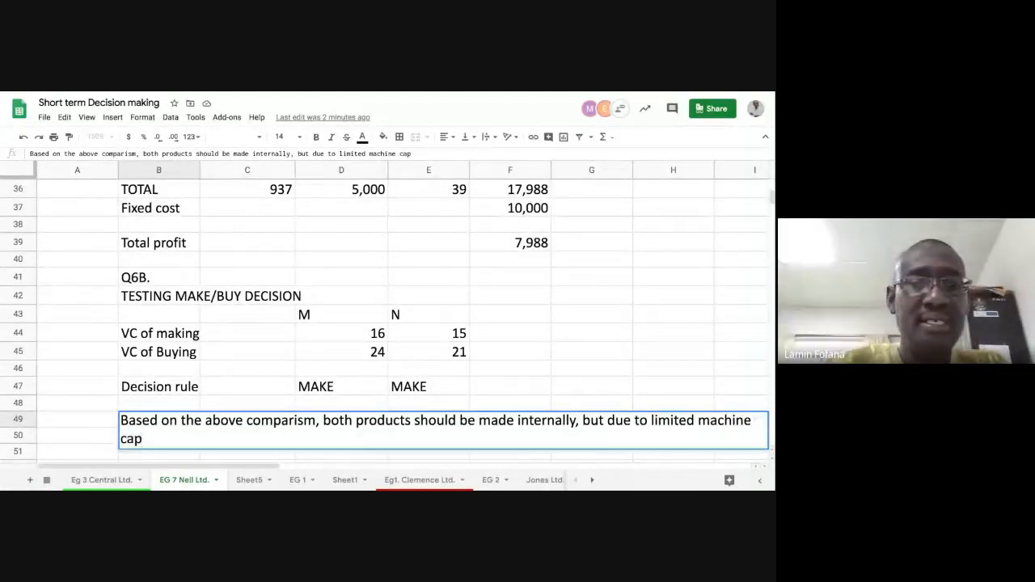
pyautogui.write('acity')
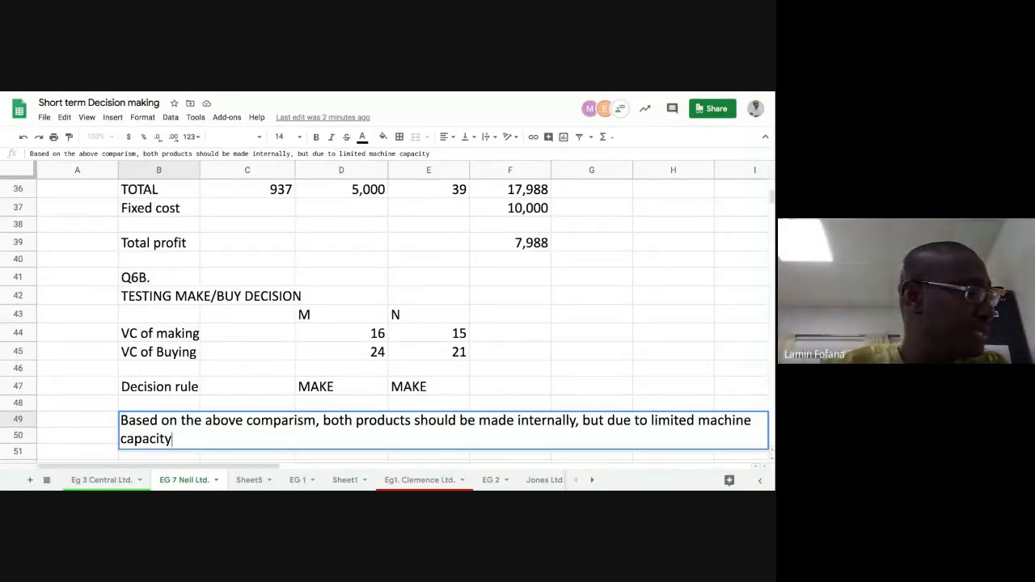
pyautogui.write(' only')
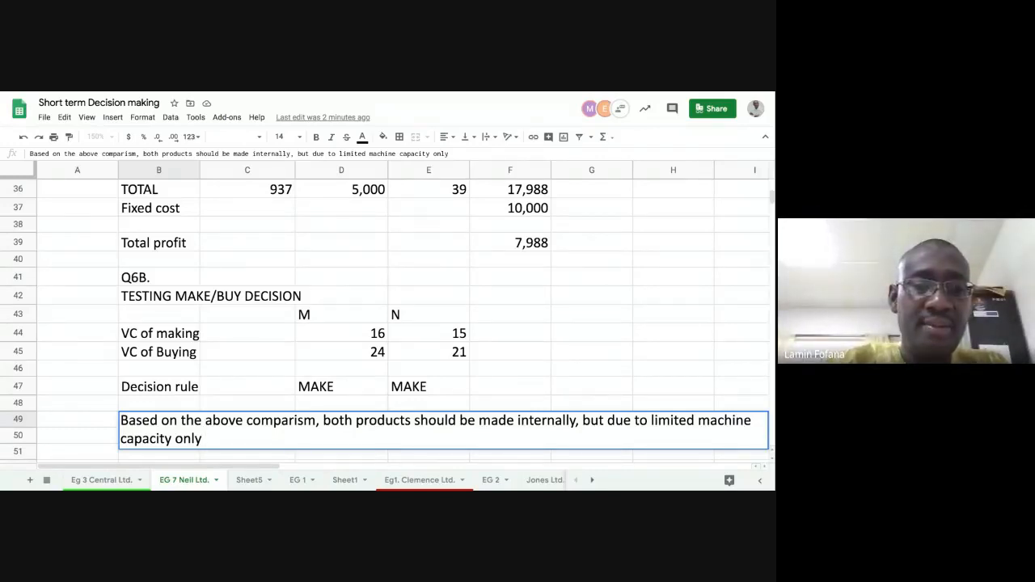
pyautogui.write(' 437')
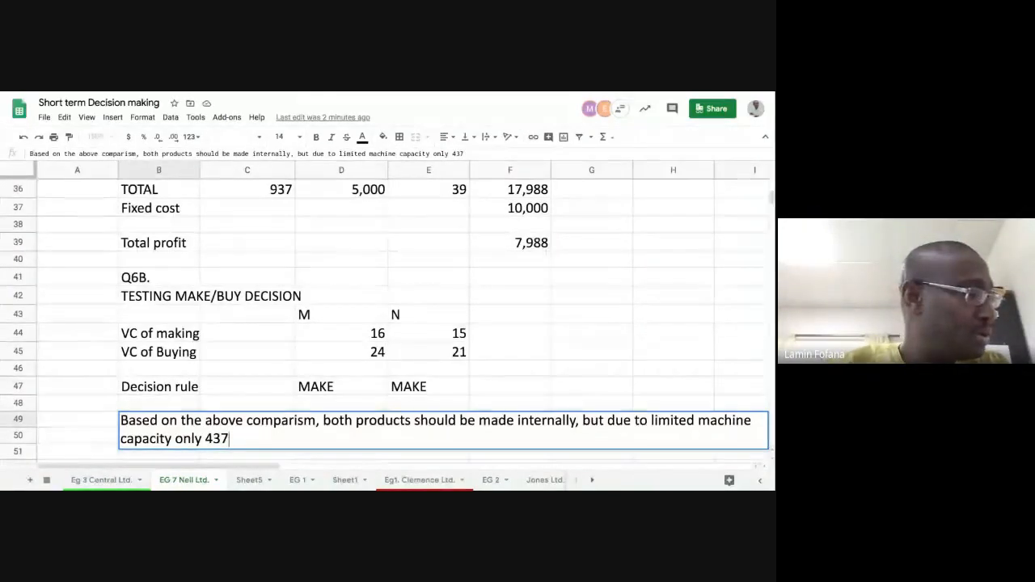
pyautogui.write(' uni')
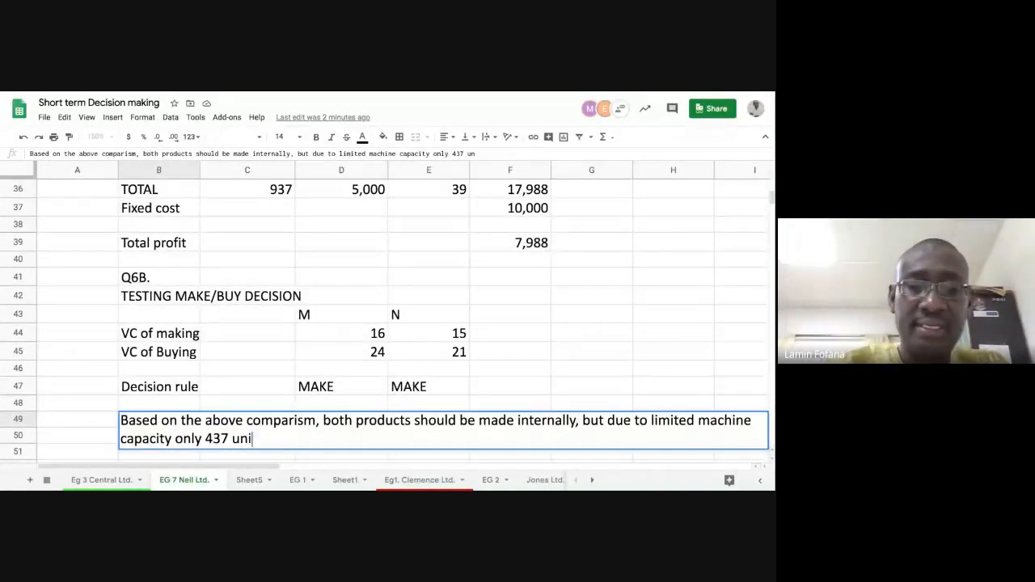
pyautogui.write('ts')
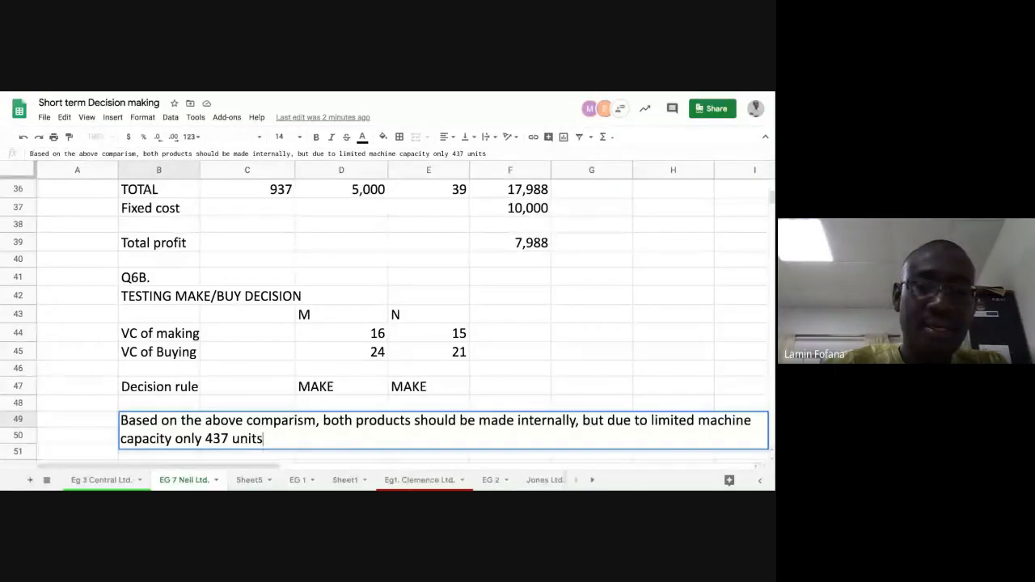
pyautogui.write(' b')
# - Continue the B49 conclusion after "limited machine capacity" with the production limit: "only 437 units can be produced"
pyautogui.press('BackSpace')
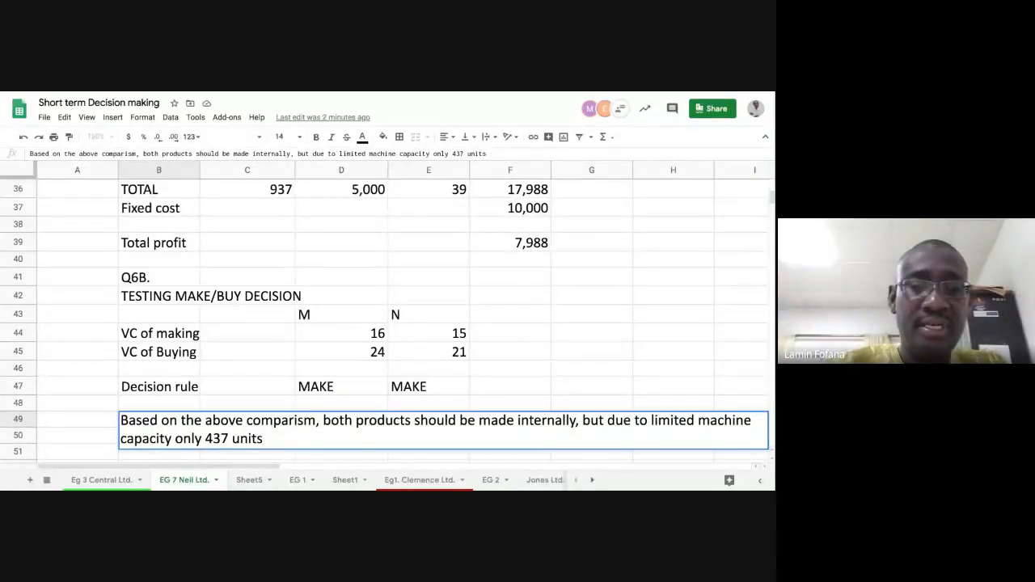
pyautogui.write('can')
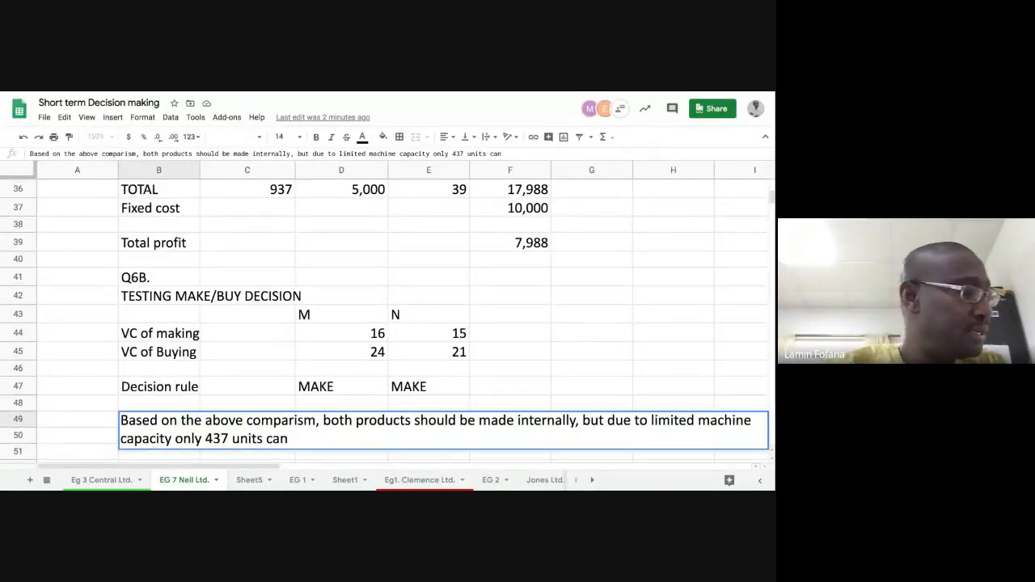
pyautogui.write(' be pro')
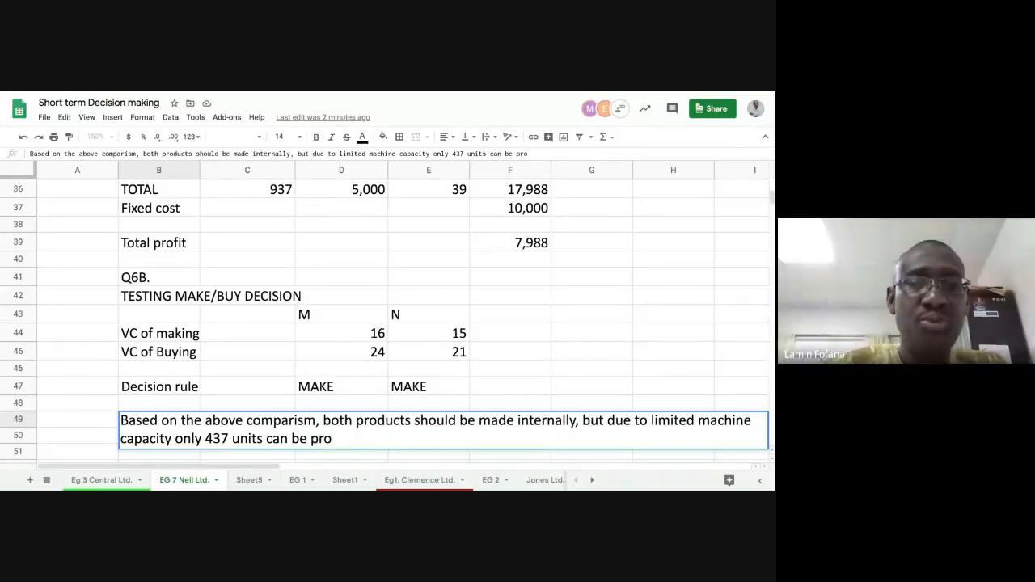
pyautogui.write('duced')
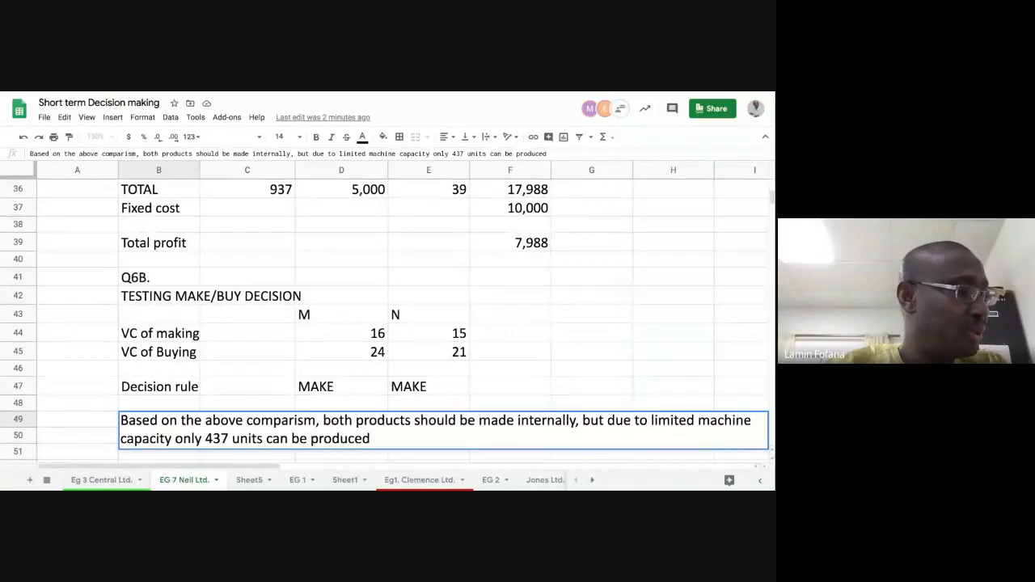
# - Add the reference to the earlier question part to the B49 conclusion: "as per 6a.,"
pyautogui.write('as per')
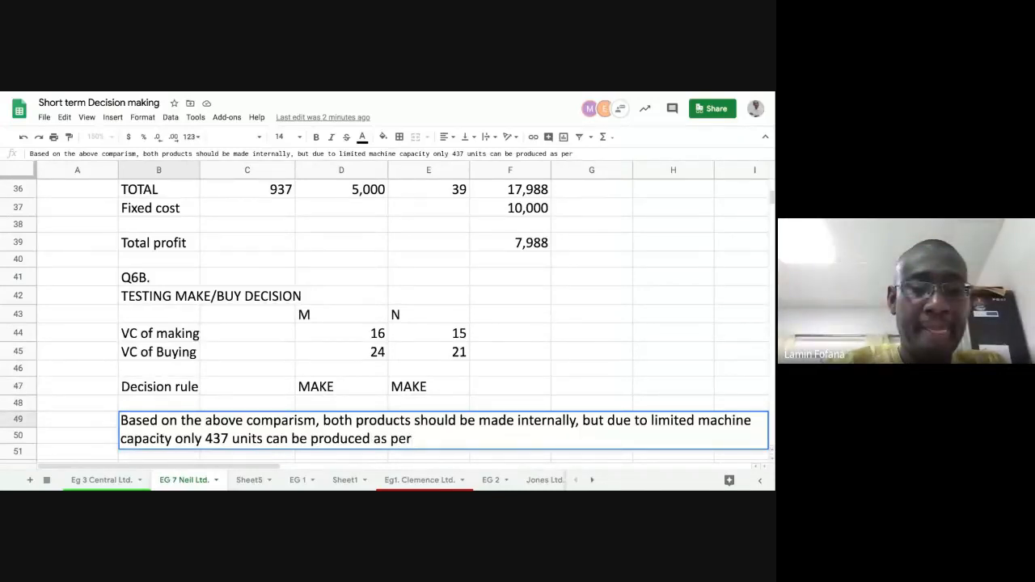
pyautogui.write('6a')
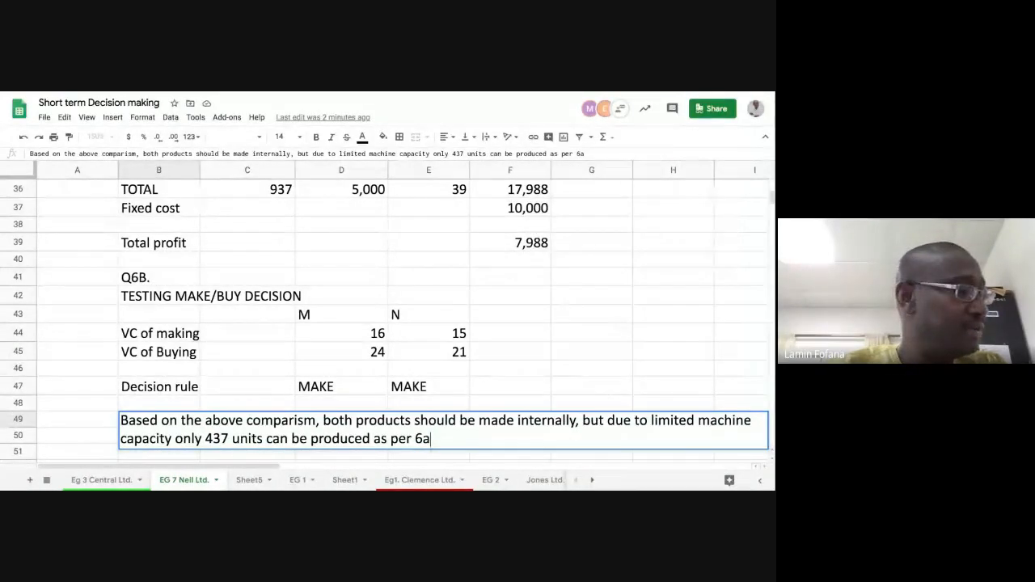
pyautogui.write('.')
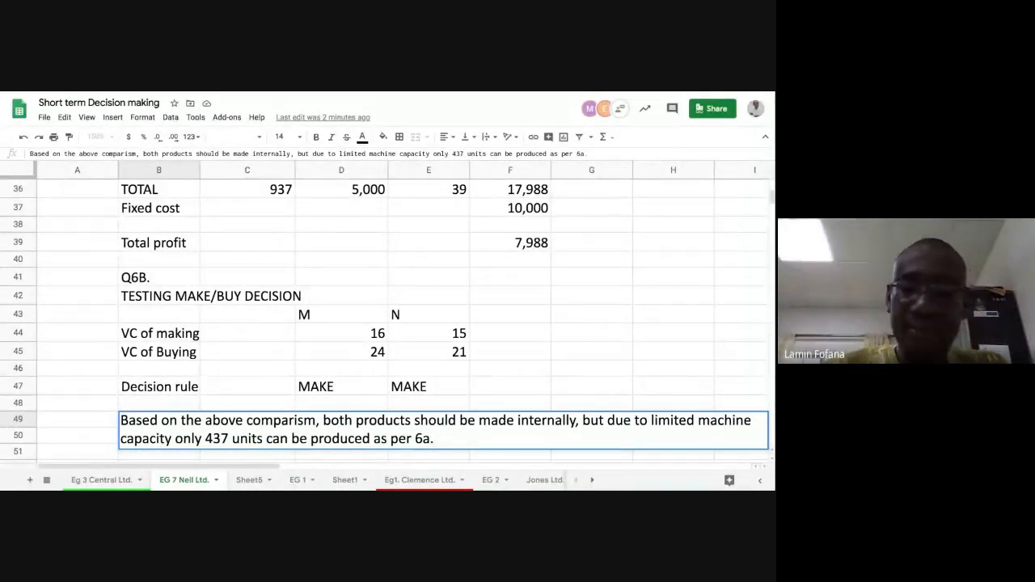
pyautogui.write(',')
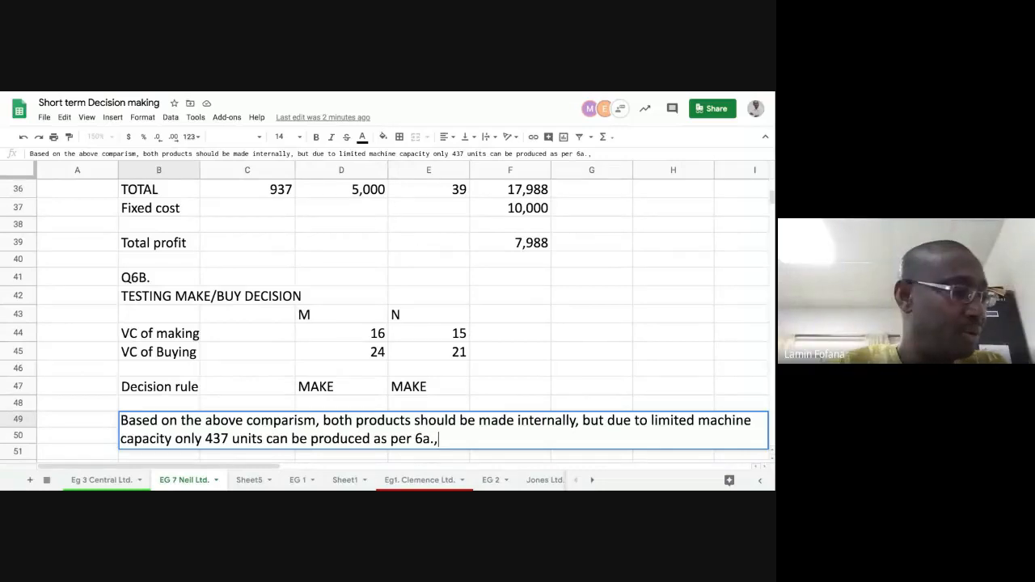
pyautogui.write(' th')
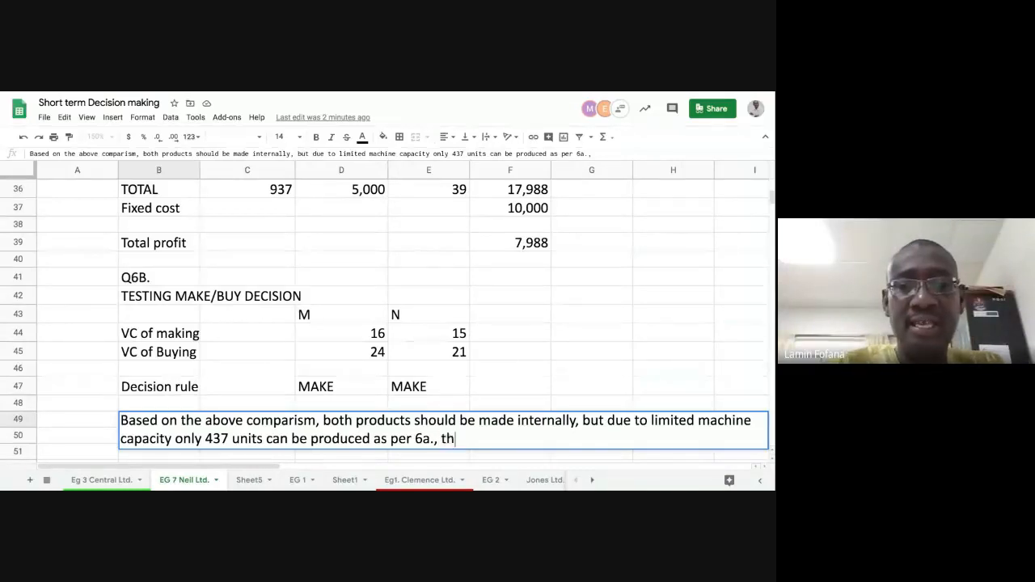
pyautogui.write('erefor')
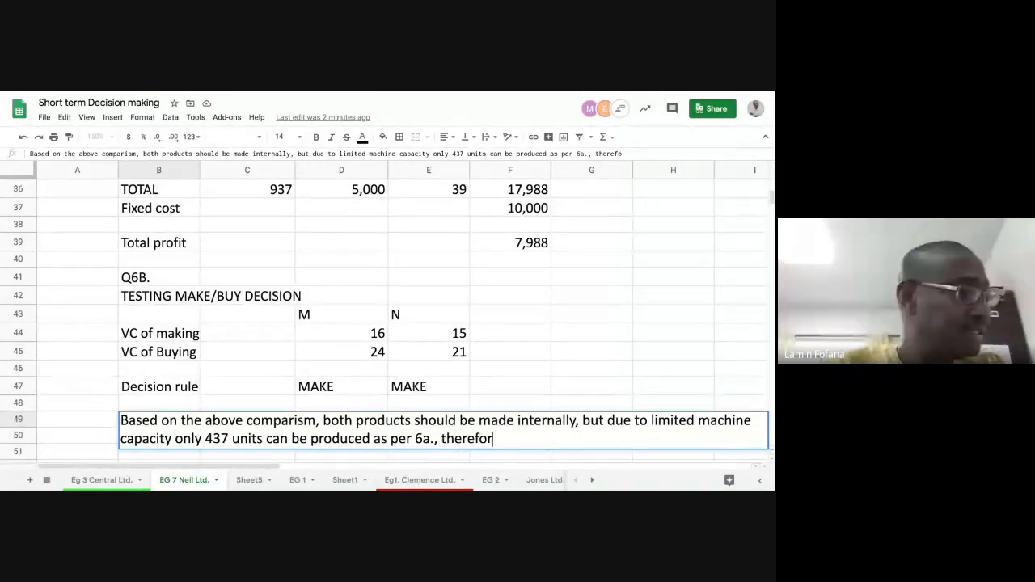
pyautogui.write('e i')
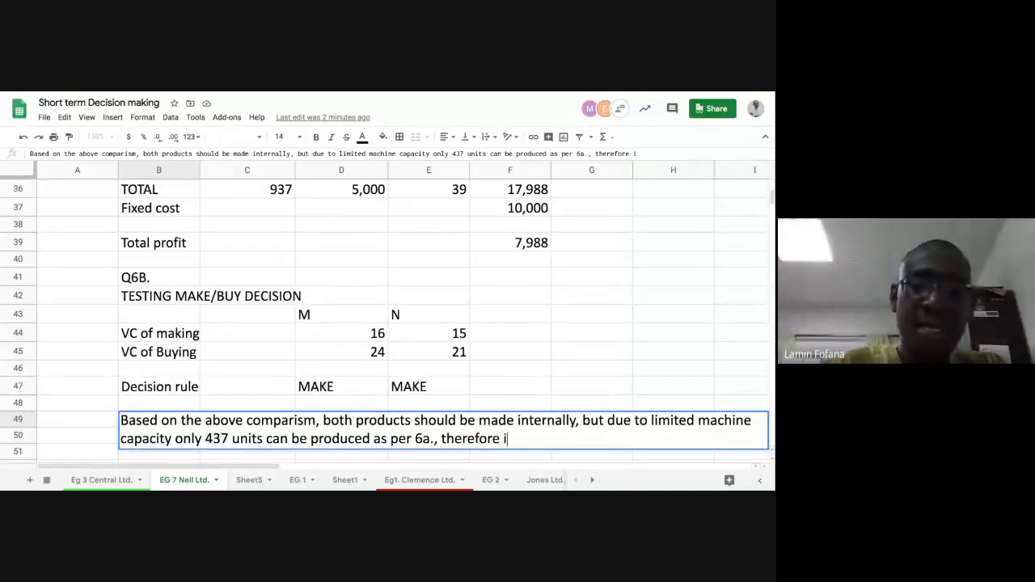
pyautogui.write('n order')
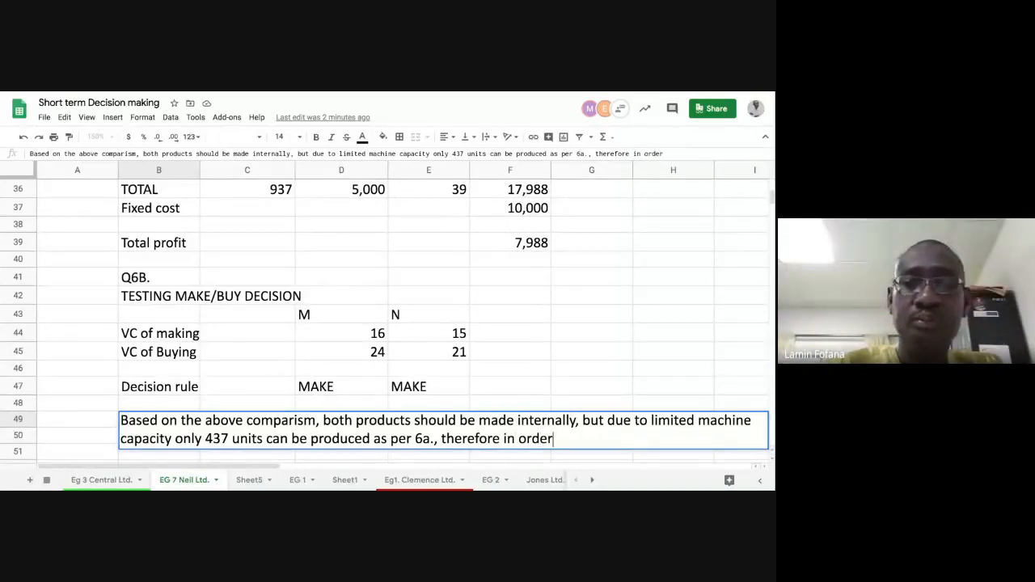
pyautogui.write(' to f')
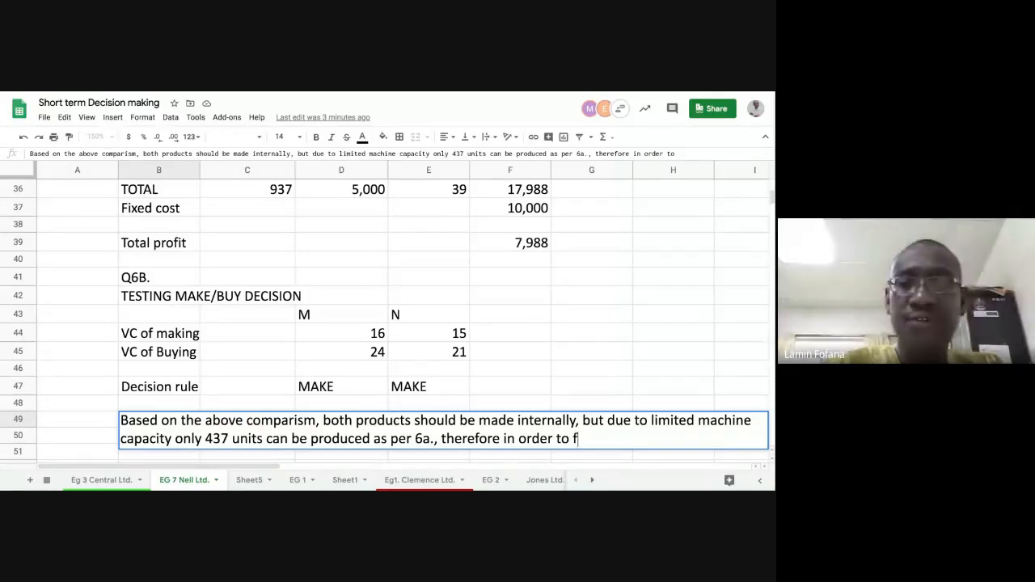
pyautogui.write('ulfu')
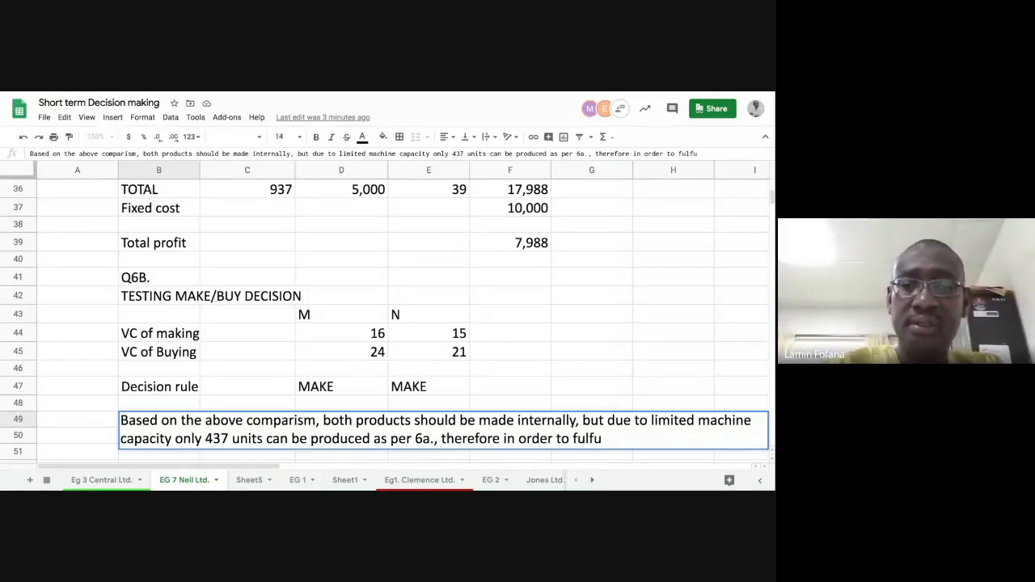
# - Continue the B49 conclusion with the linking words "therefore in order to fulfil"
pyautogui.press('BackSpace')
pyautogui.write('il')
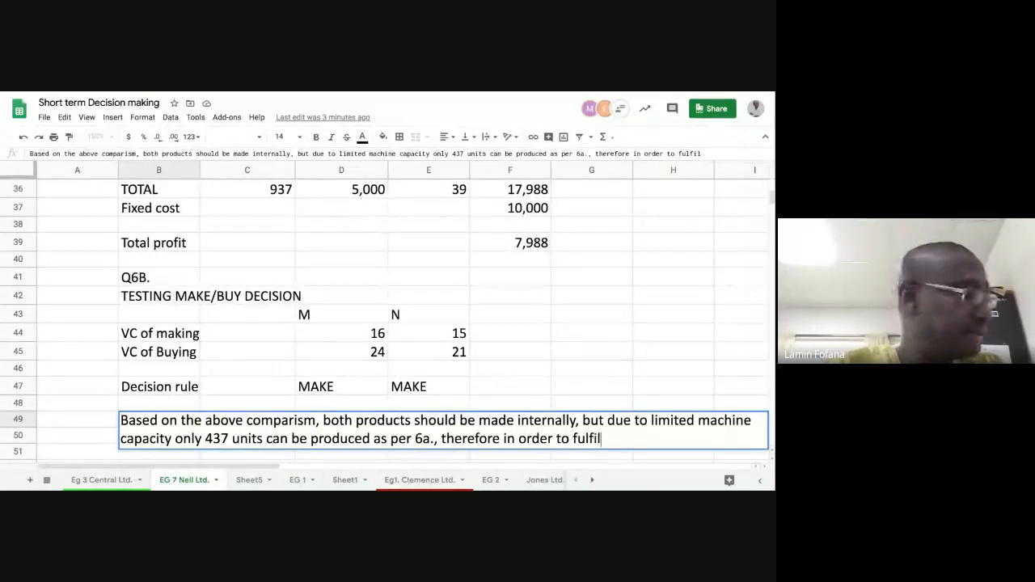
pyautogui.write(' the ')
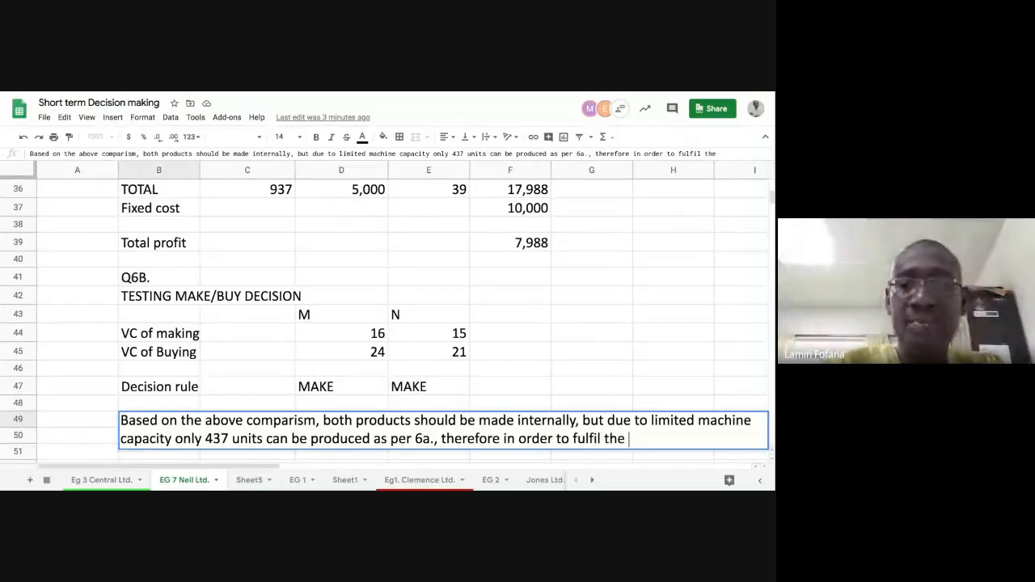
pyautogui.write('demain')
# - Extend the B49 conclusion with what has to be fulfilled: "the demand of M,"
pyautogui.press('BackSpace')
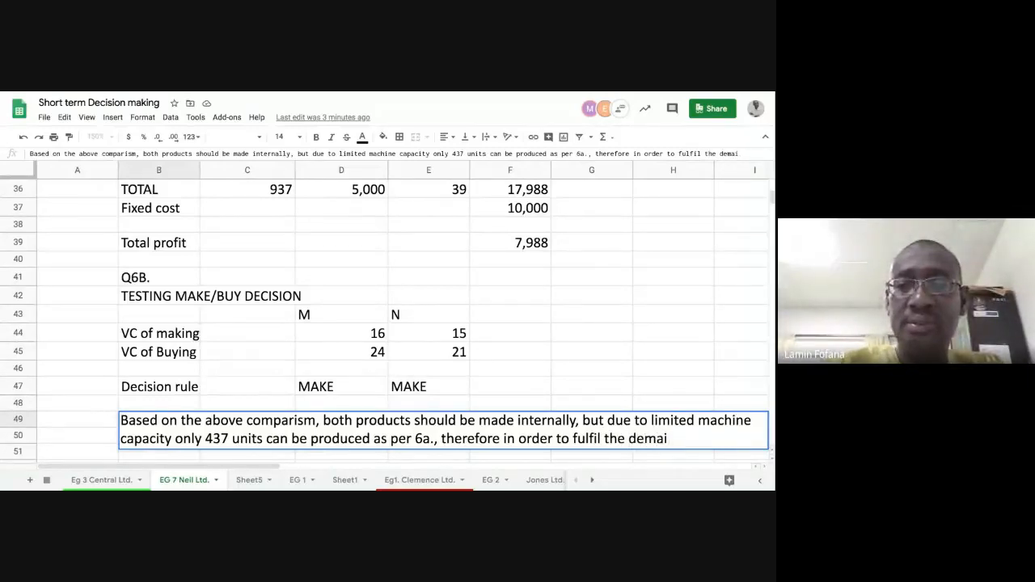
pyautogui.write('nd')
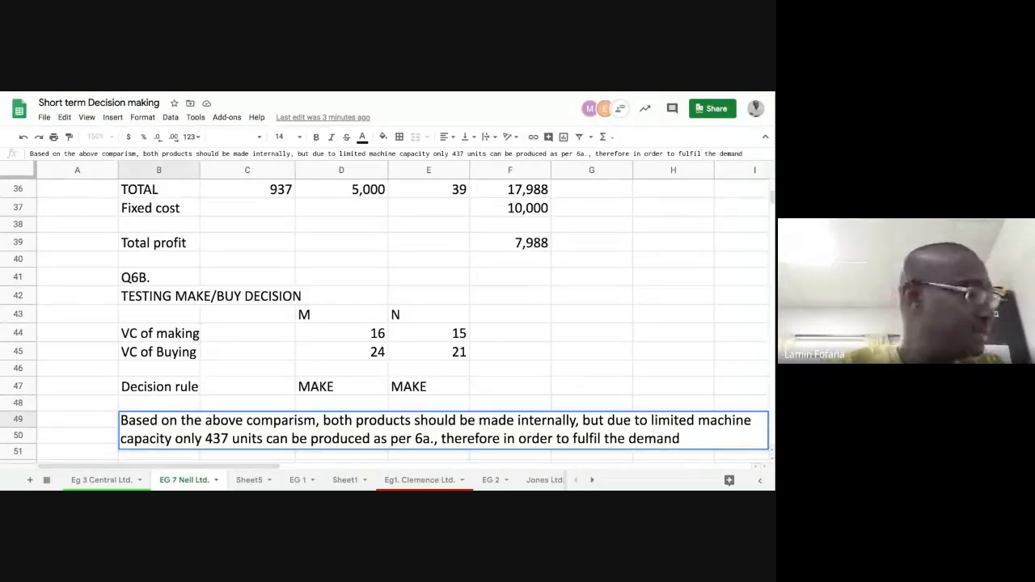
pyautogui.write(' of')
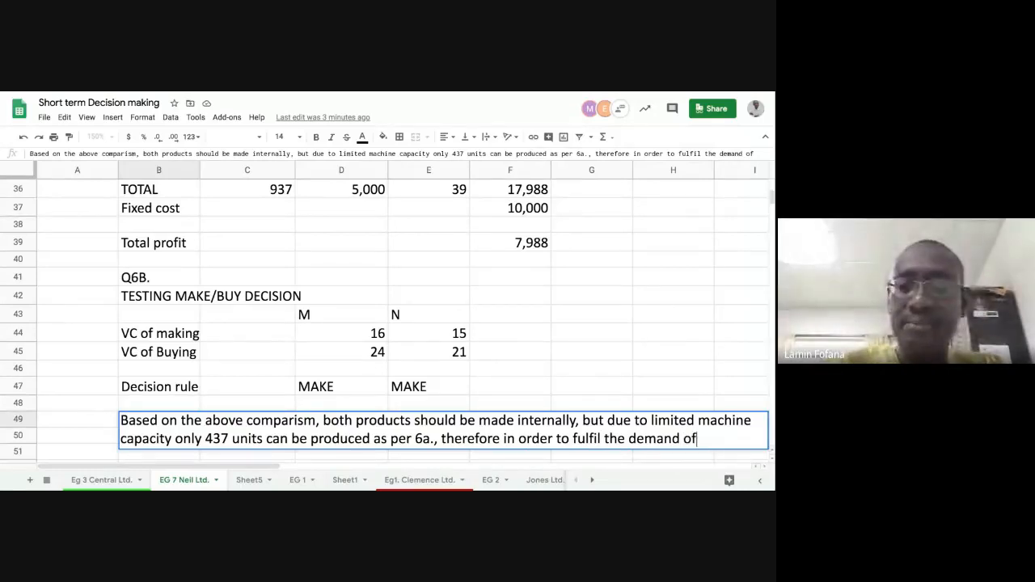
pyautogui.write(' M')
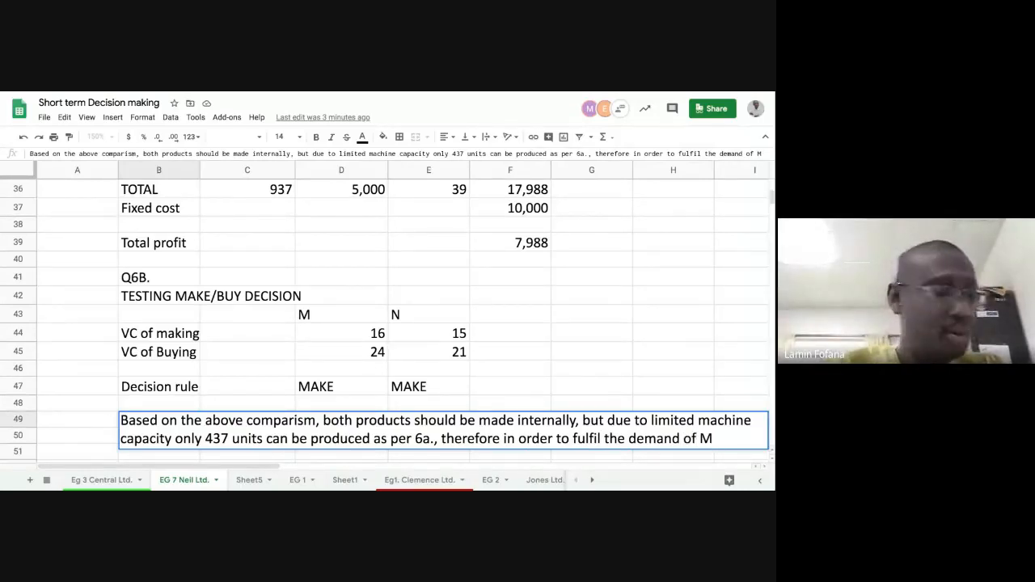
pyautogui.write(',')
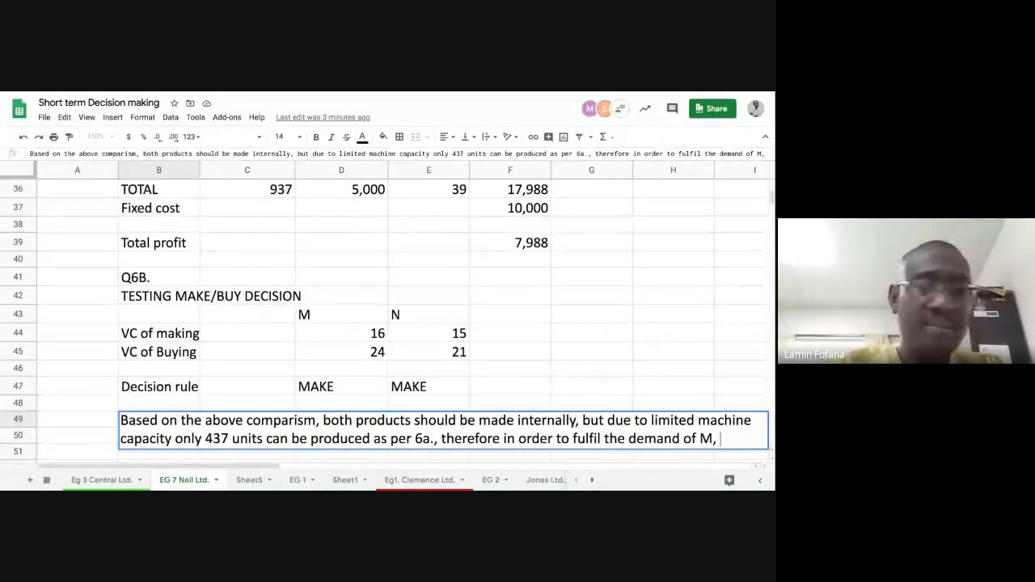
pyautogui.write(' THE')
# - Add the quantity still needed for product M to the B49 conclusion: "the remaining 163"
pyautogui.press('BackSpace')
pyautogui.press('BackSpace')
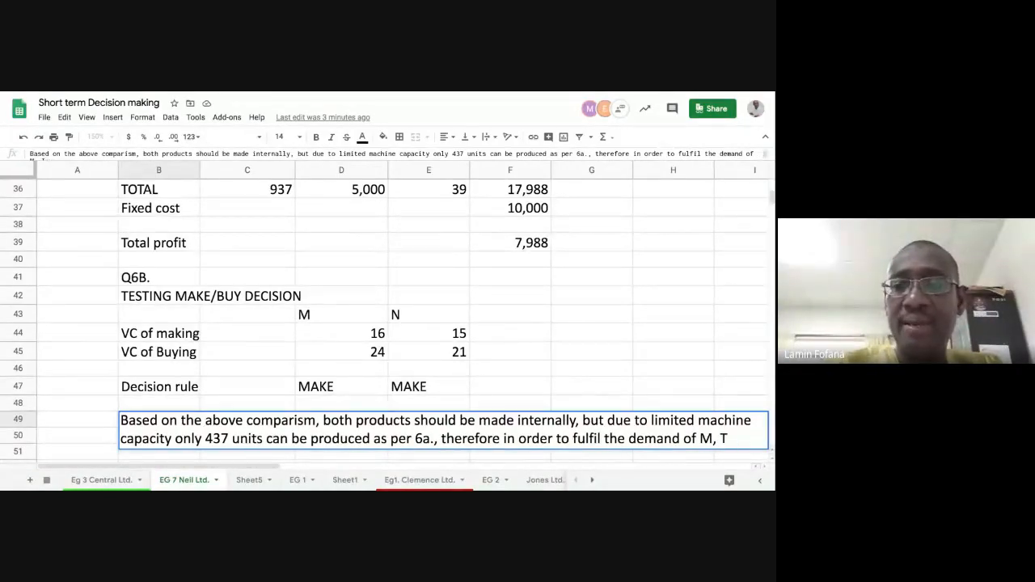
pyautogui.write('the rem')
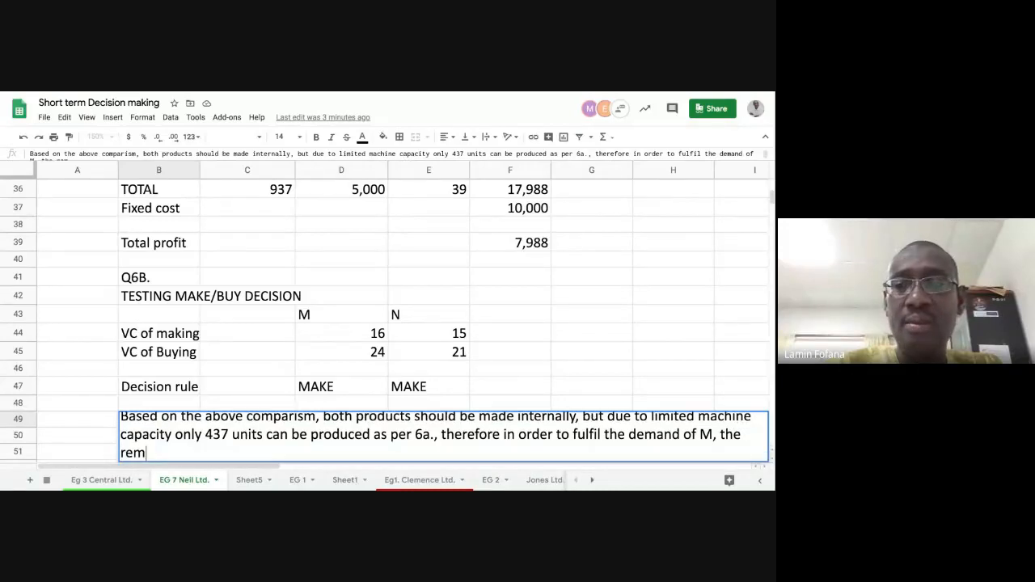
pyautogui.write('aining')
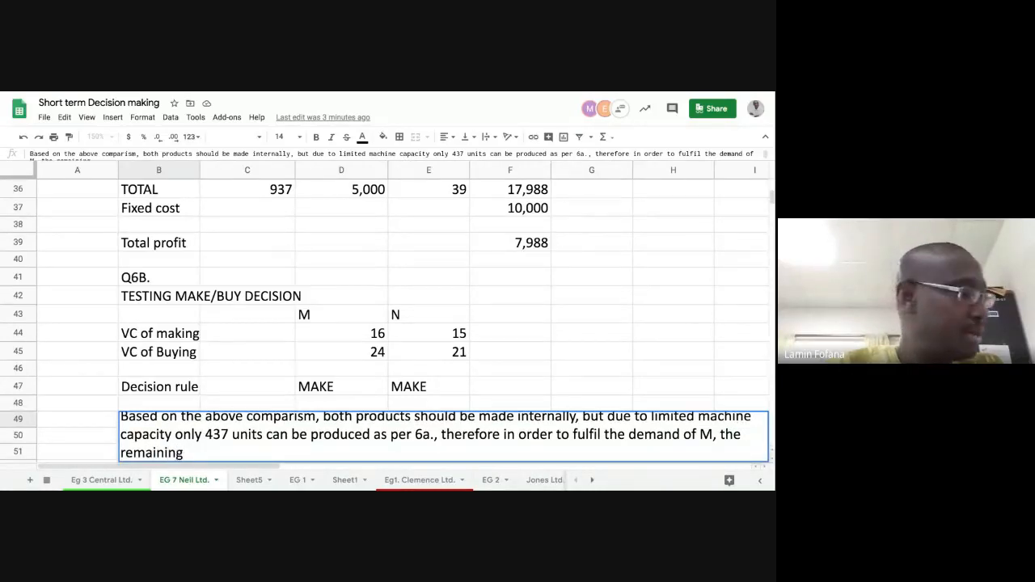
pyautogui.write(' 17')
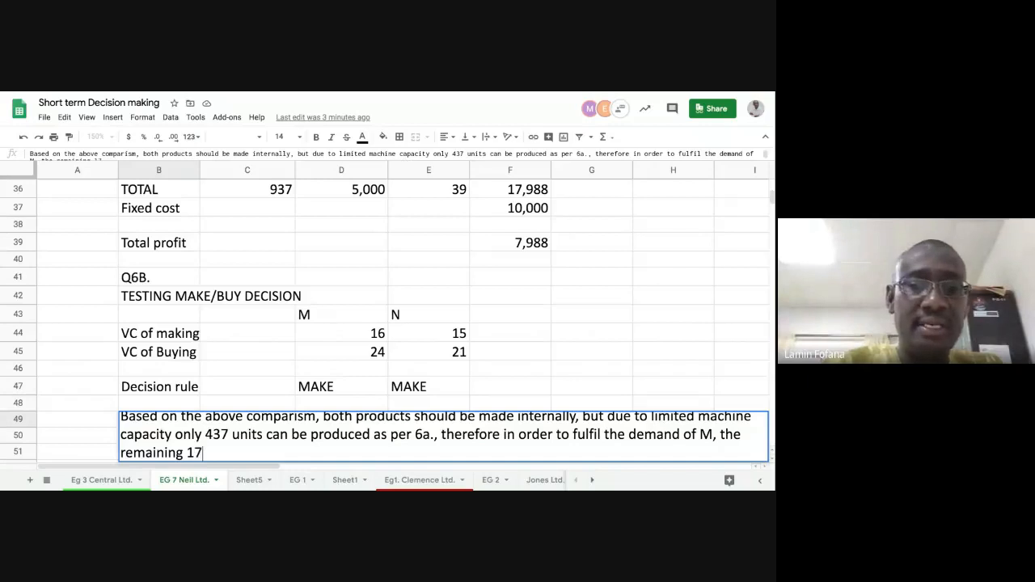
pyautogui.press('BackSpace')
pyautogui.write('63')
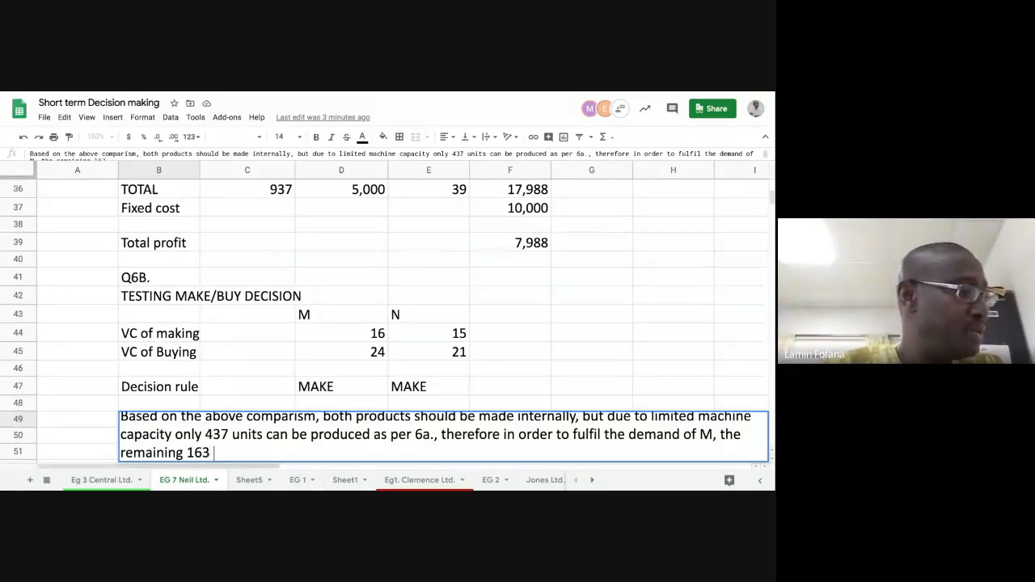
pyautogui.write(' uni')
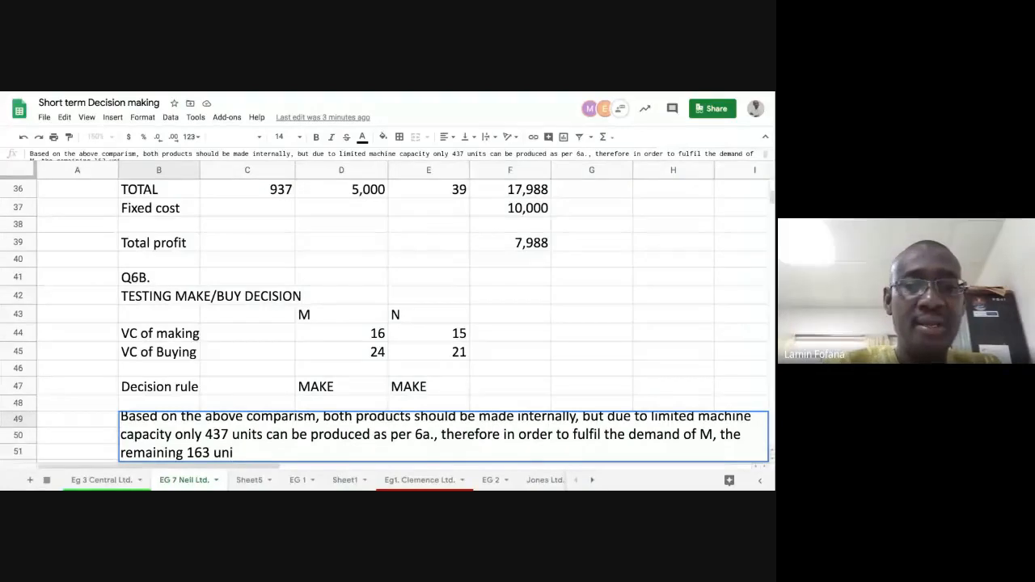
pyautogui.write('ts will h')
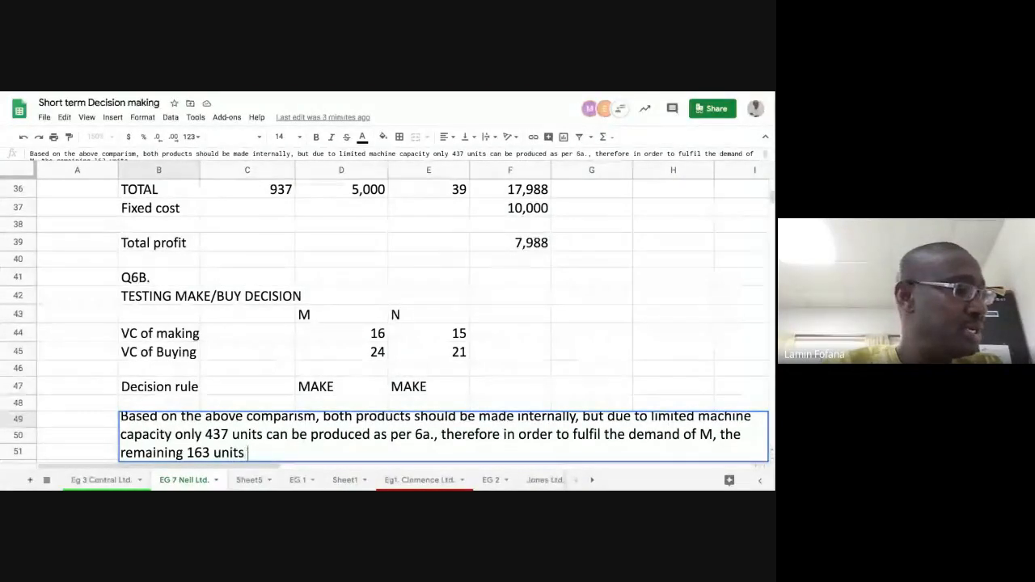
pyautogui.write('ave')
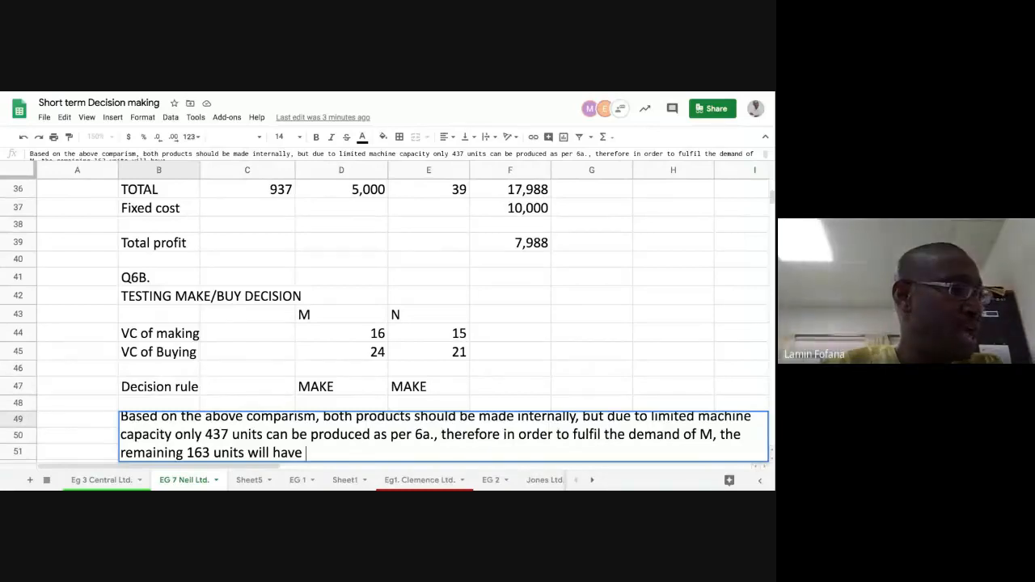
pyautogui.write(' to be bo')
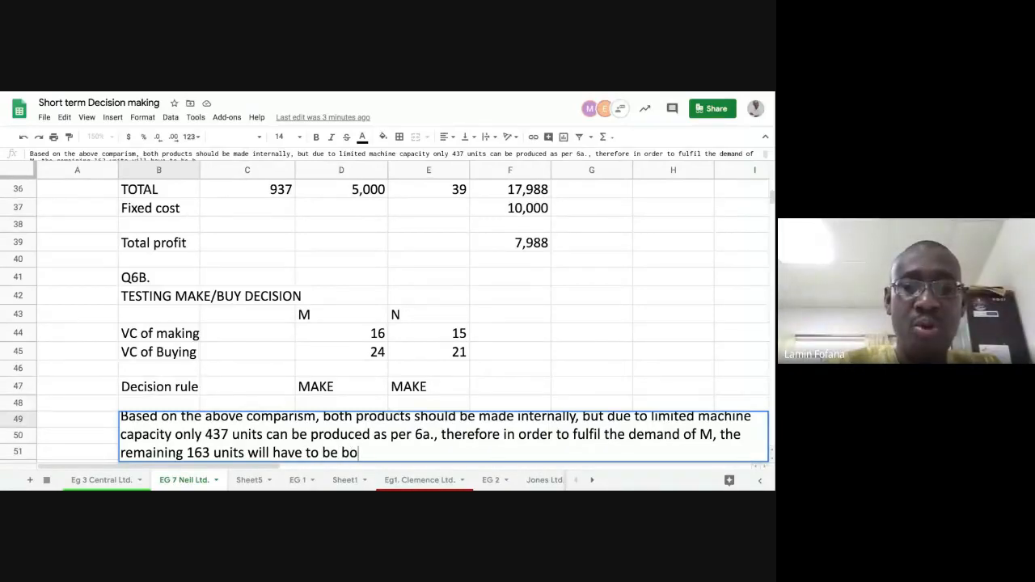
pyautogui.write('ught i')
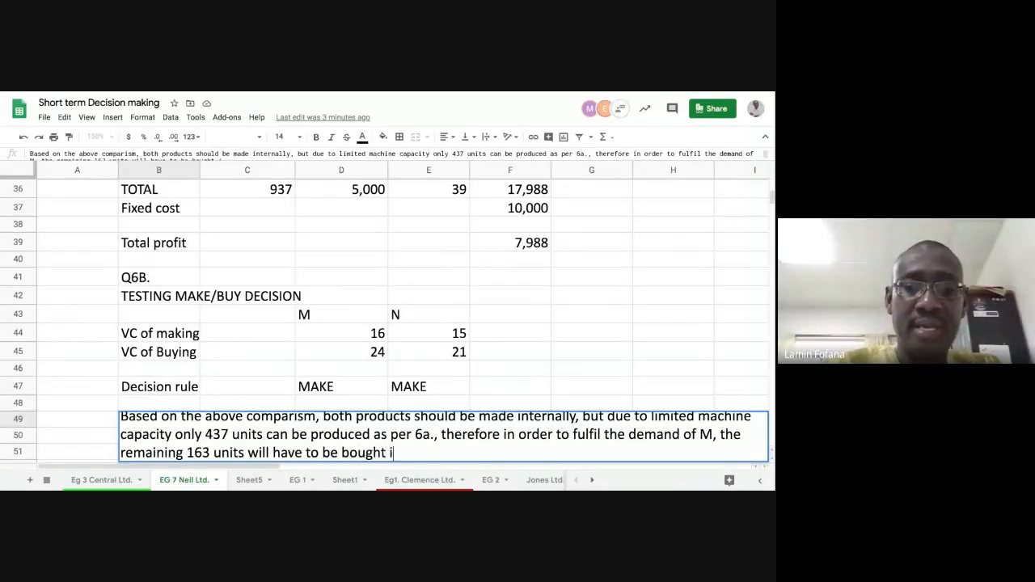
pyautogui.write('n')
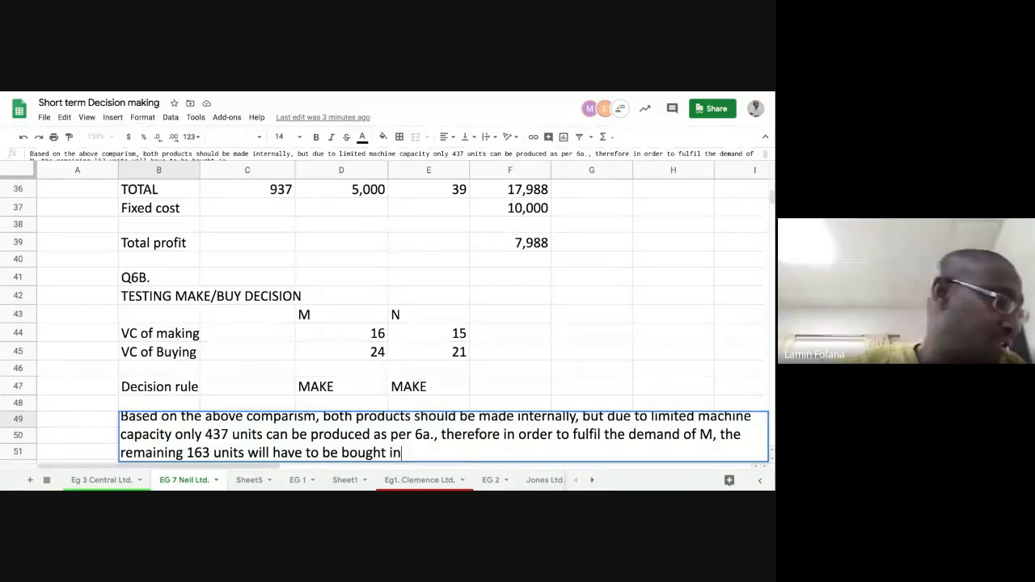
pyautogui.write('.')
# - Finish the B49 conclusion with the words "units will have to be bought in."
pyautogui.press('Return')
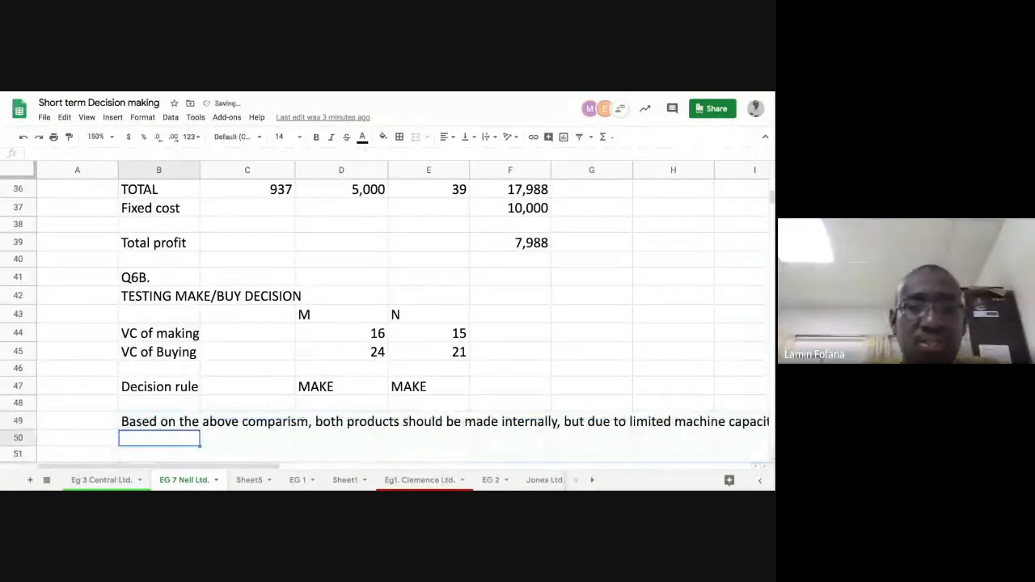
# - Merge the conclusion cell across B49:F49 and wrap its text
pyautogui.click(177, 425)
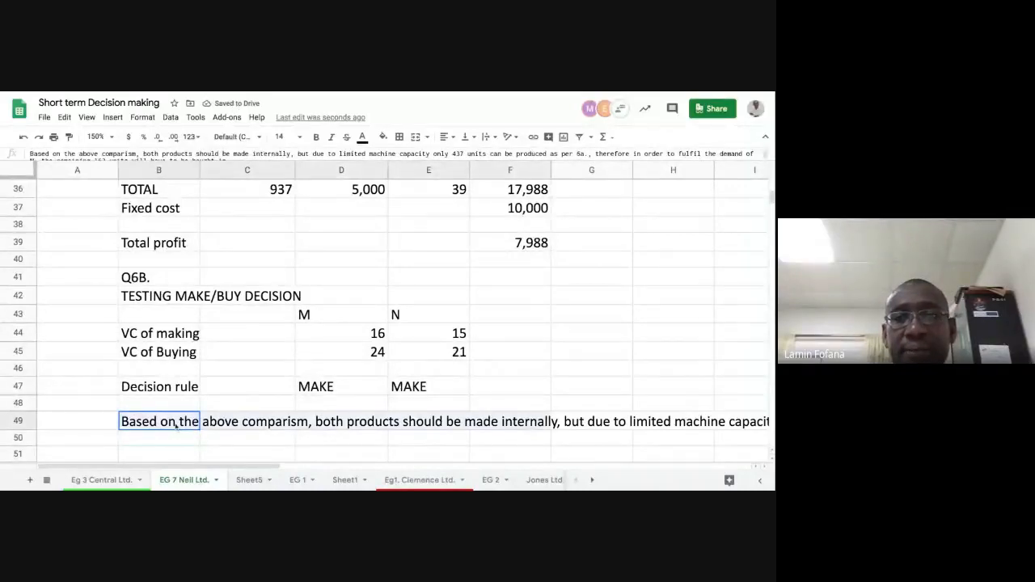
pyautogui.click(417, 138)
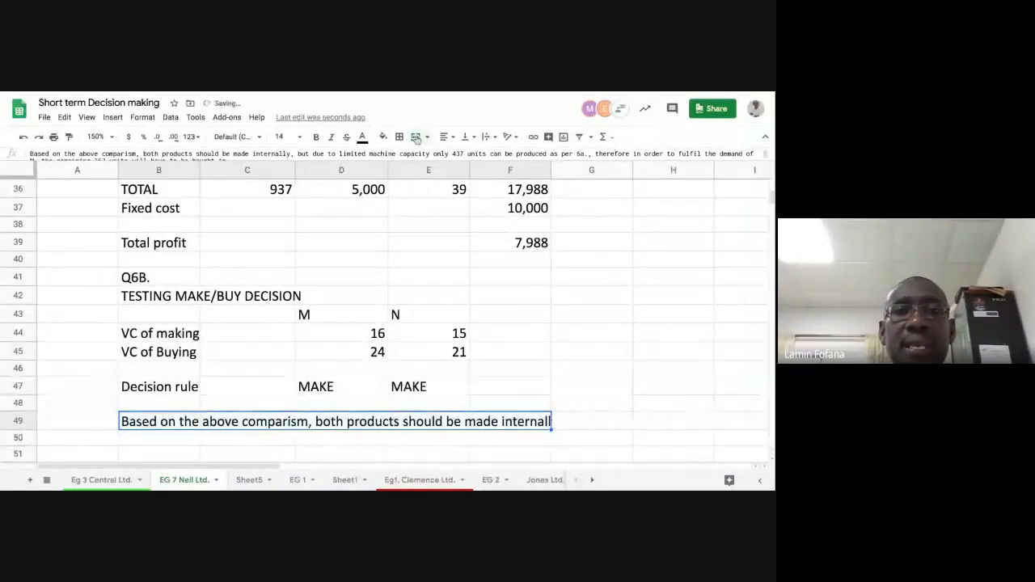
pyautogui.click(142, 117)
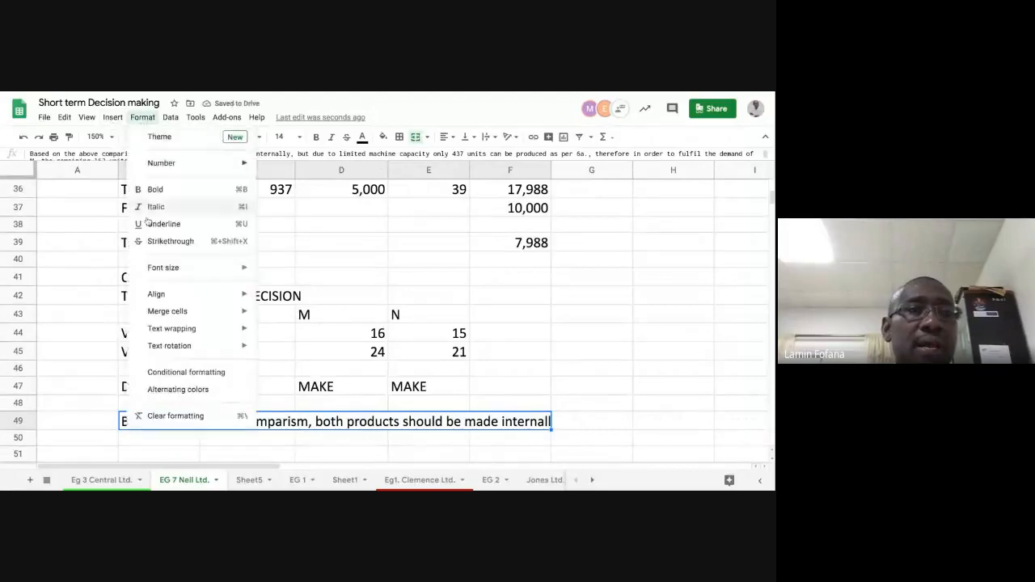
pyautogui.moveTo(184, 329)
pyautogui.click(283, 350)
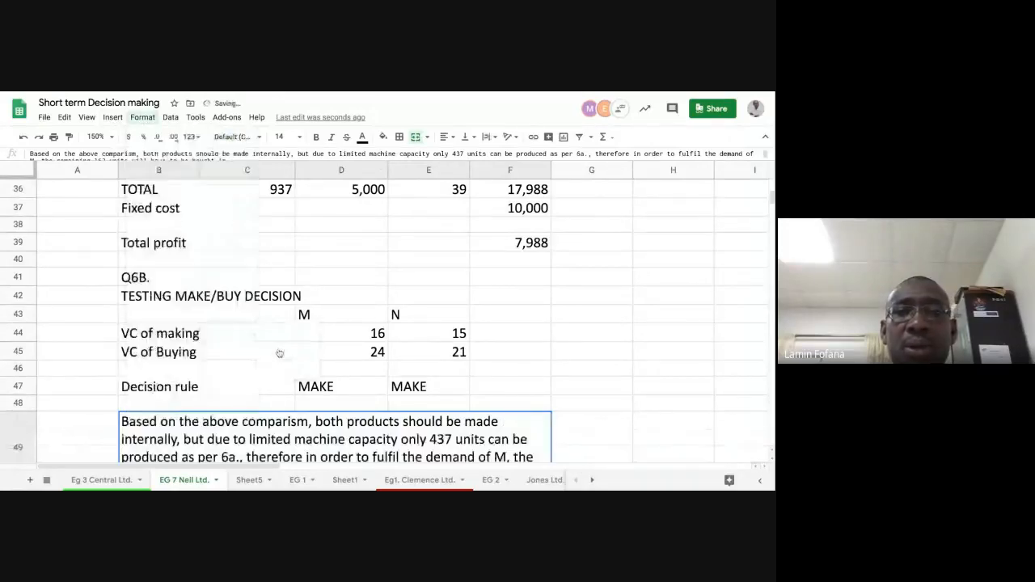
# - Enter the heading "REVISED PROFIT STATEMENT" in B51 below the conclusion
pyautogui.scroll(-4, 511, 401)
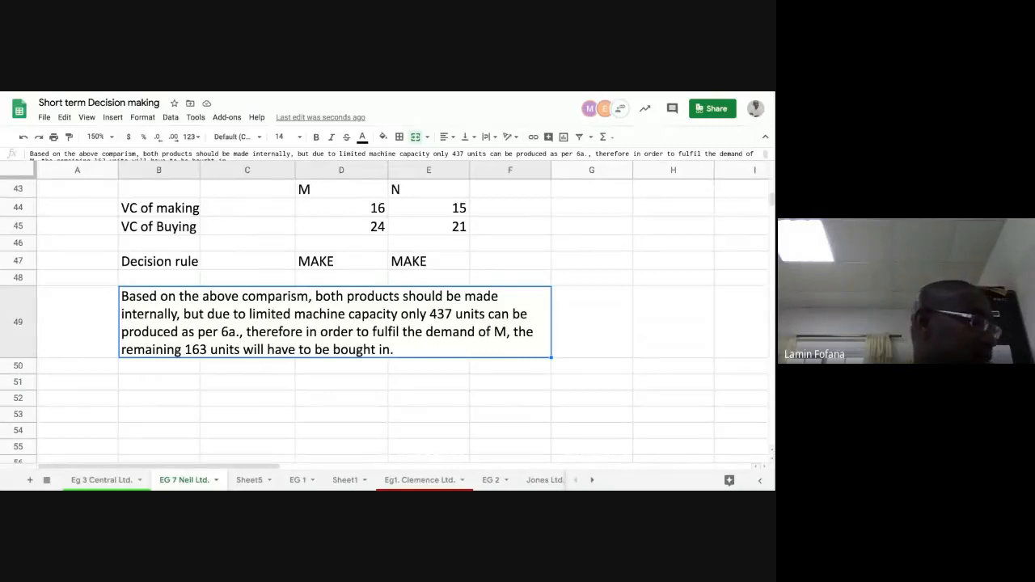
pyautogui.click(172, 386)
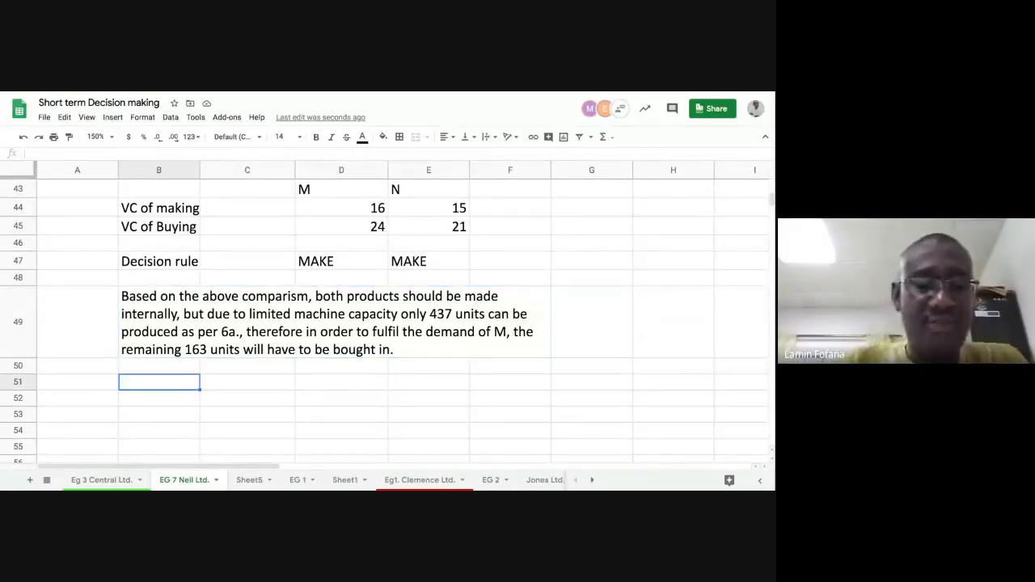
pyautogui.write('REV')
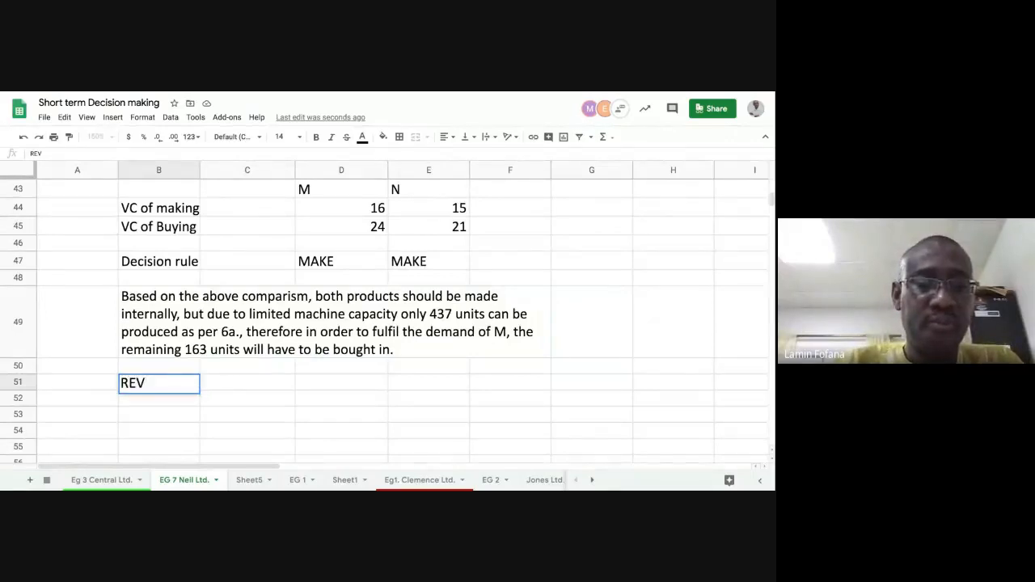
pyautogui.write('ISED P')
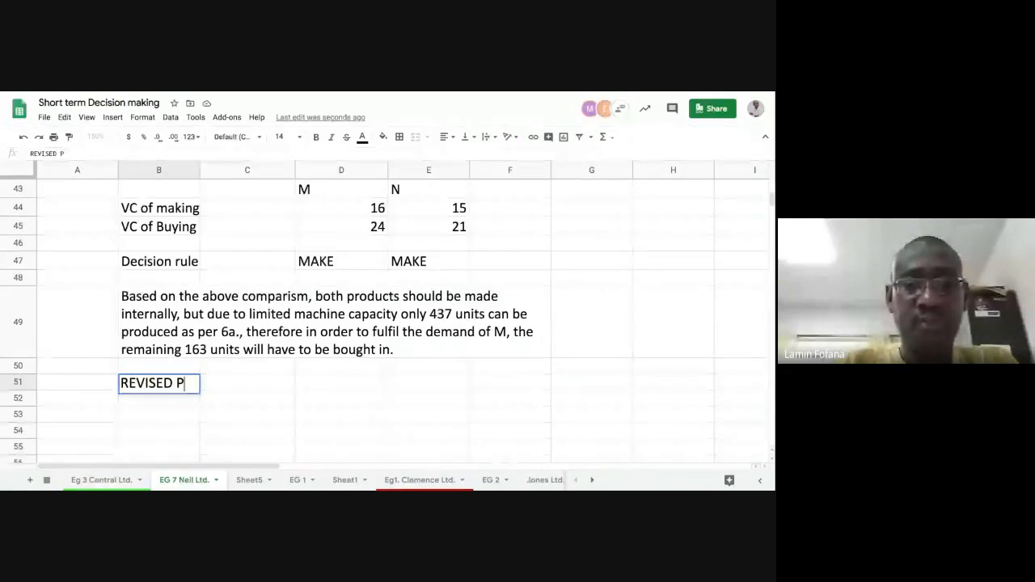
pyautogui.write('ROFI')
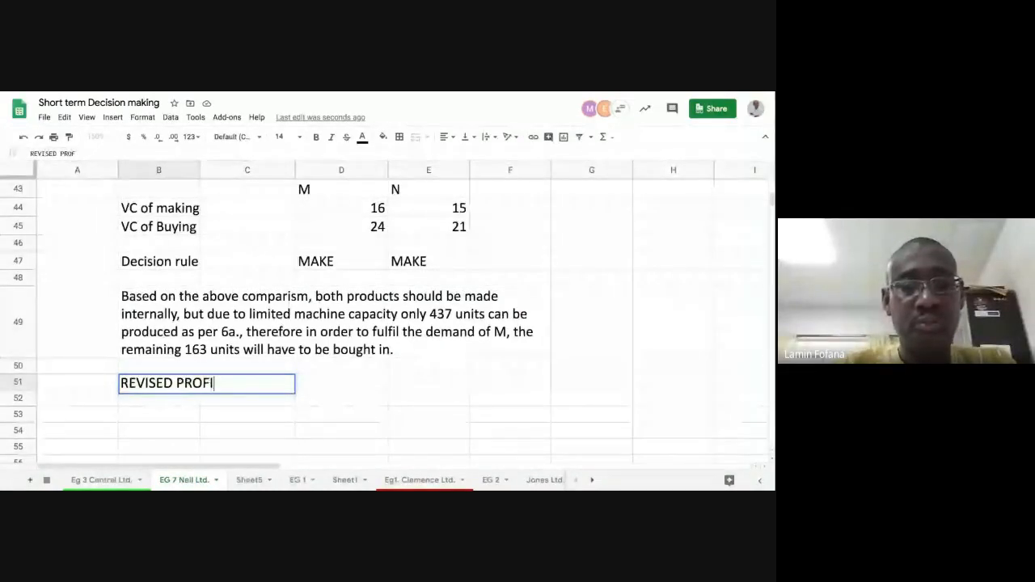
pyautogui.write('T STAT')
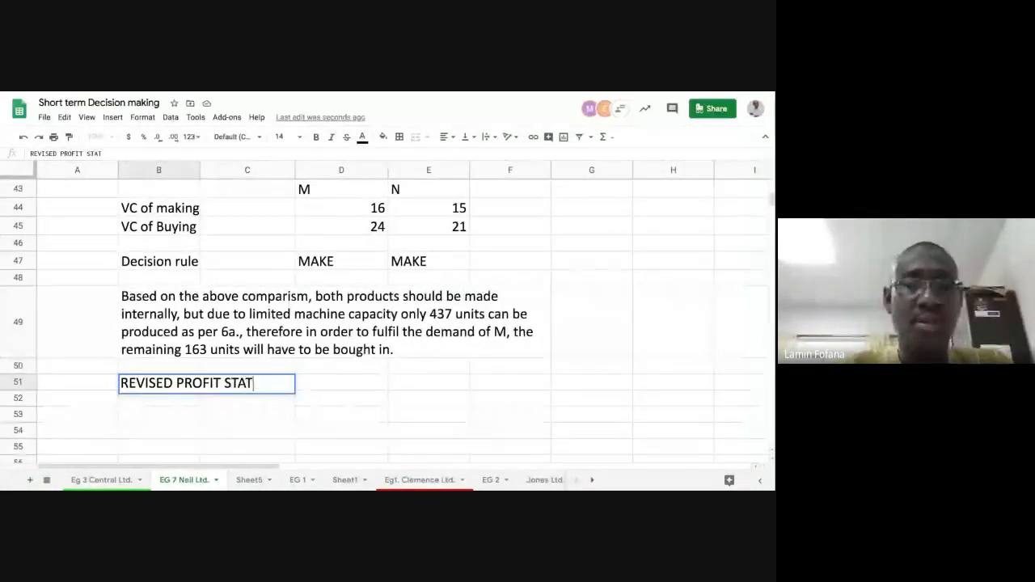
pyautogui.write('EMENT')
pyautogui.press('Return')
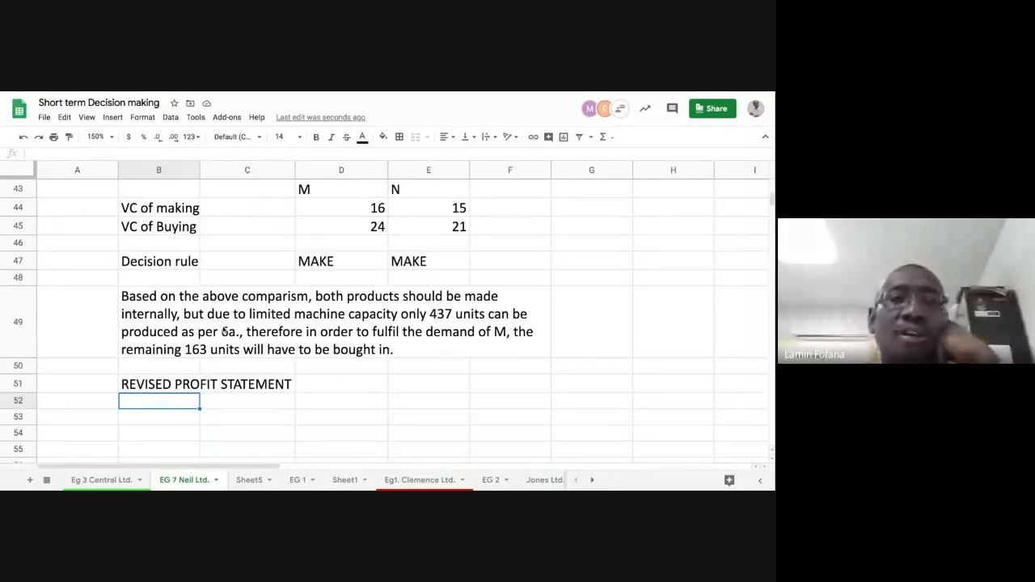
# - Select B53 for the first statement line and review the optimal production plan, total profit and make/buy test above it
pyautogui.scroll(1, 224, 331)
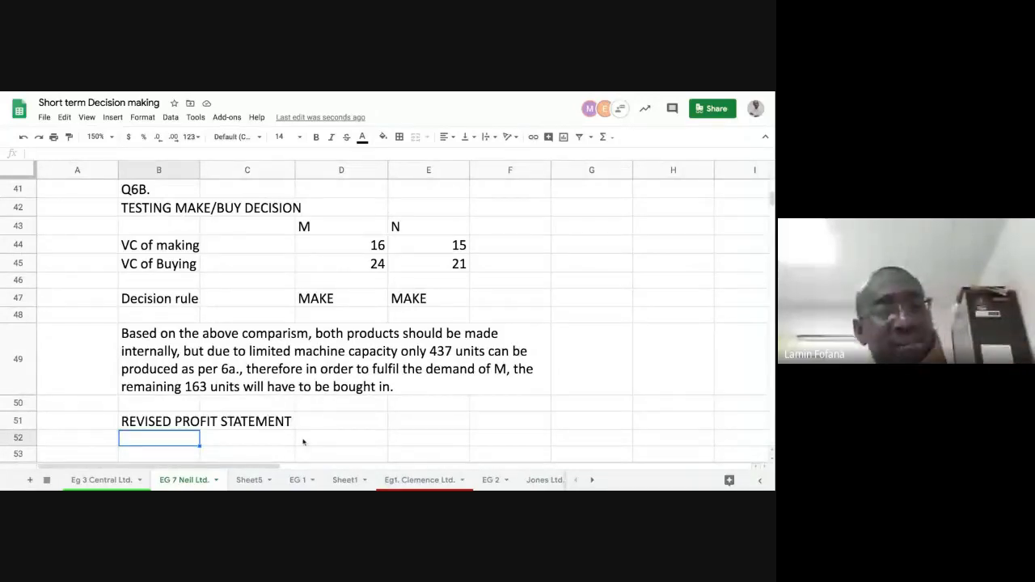
pyautogui.scroll(-2, 299, 418)
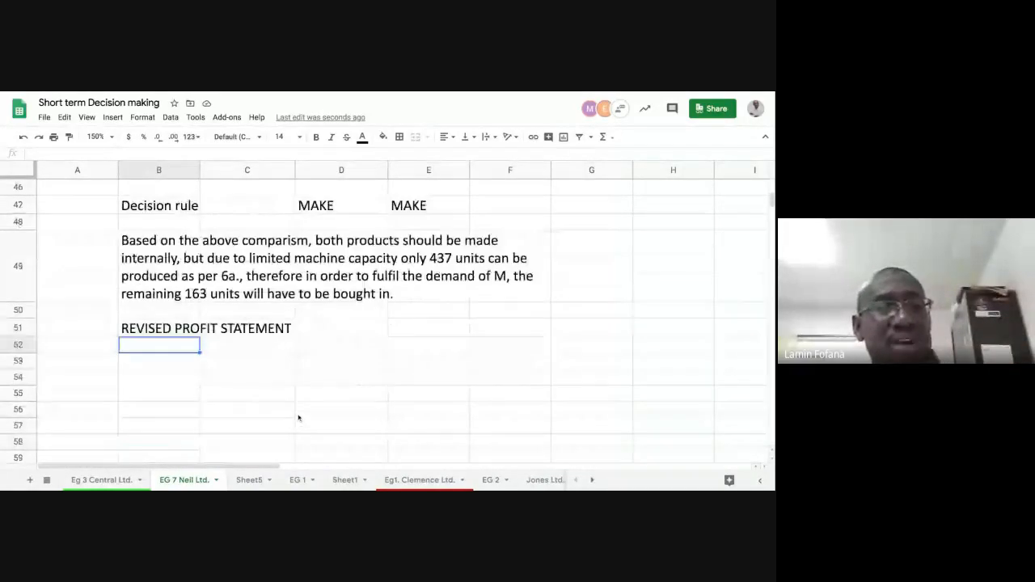
pyautogui.scroll(-1, 298, 418)
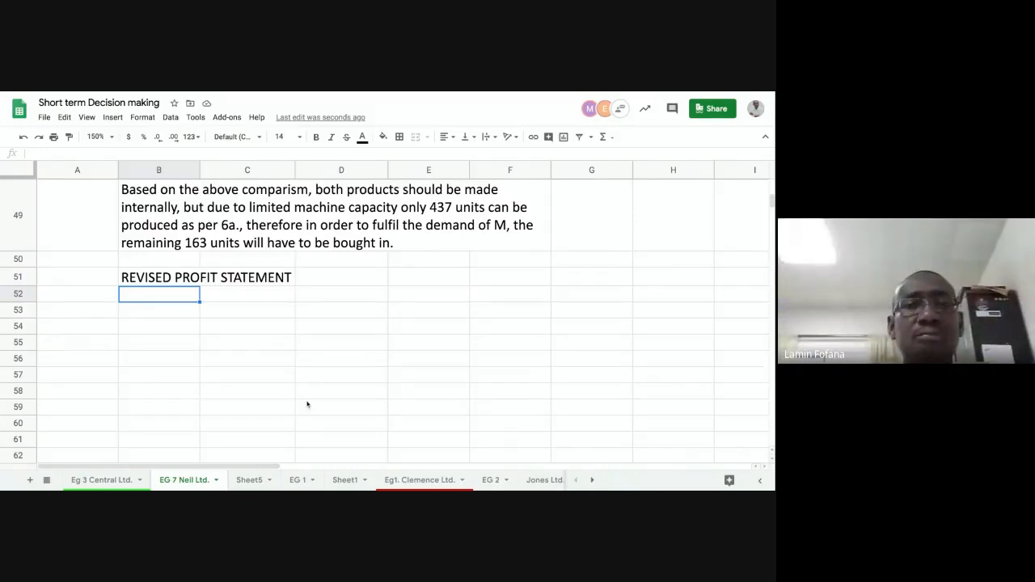
pyautogui.scroll(3, 307, 404)
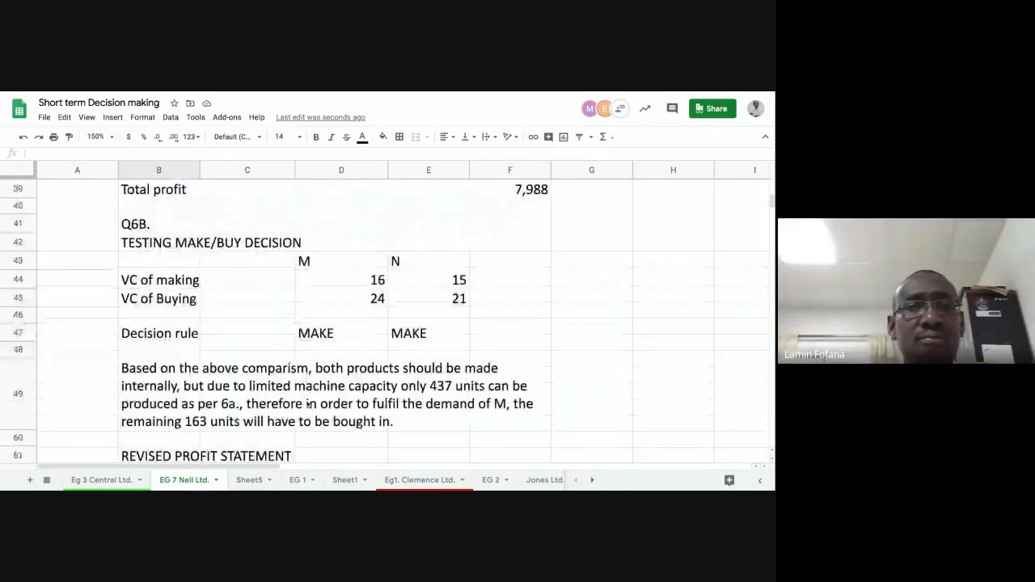
pyautogui.scroll(3, 307, 405)
pyautogui.scroll(-4, 307, 405)
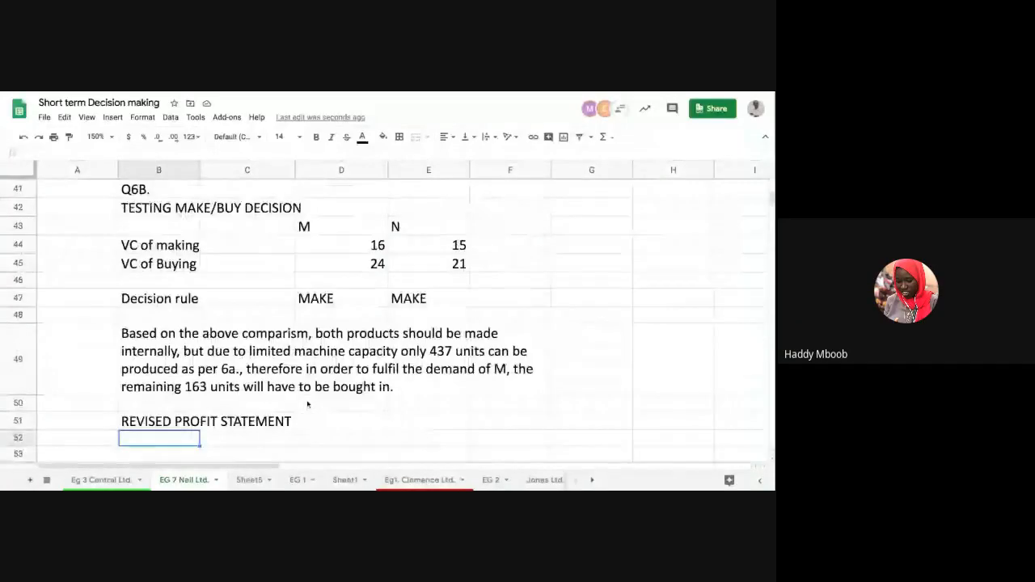
pyautogui.click(181, 418)
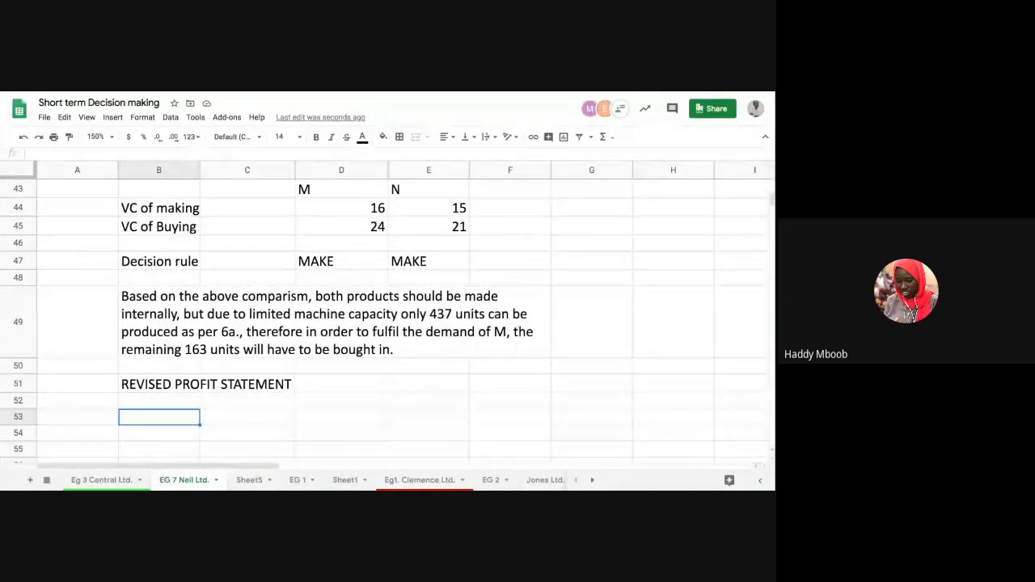
pyautogui.scroll(5, 233, 308)
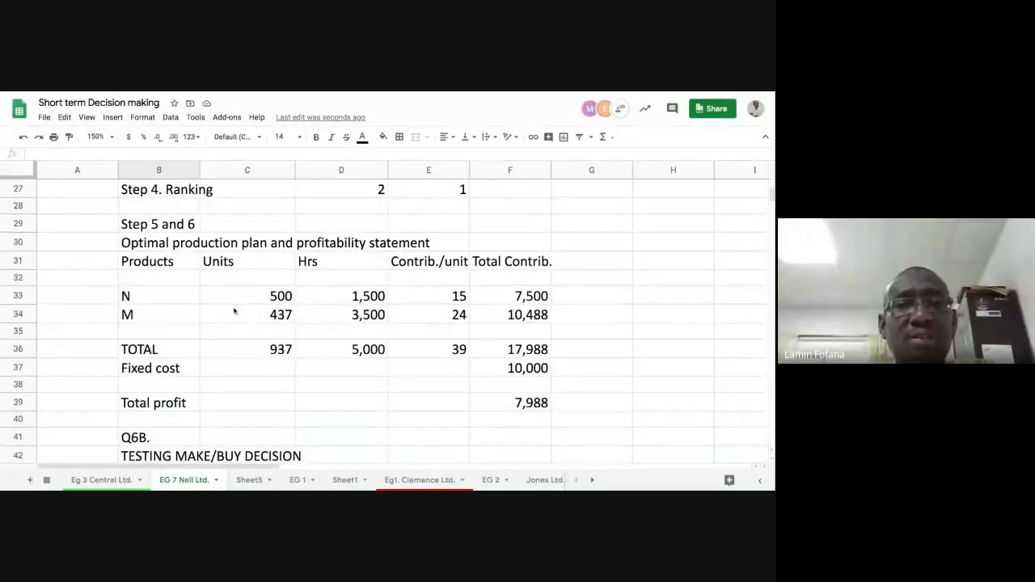
pyautogui.scroll(-2, 251, 362)
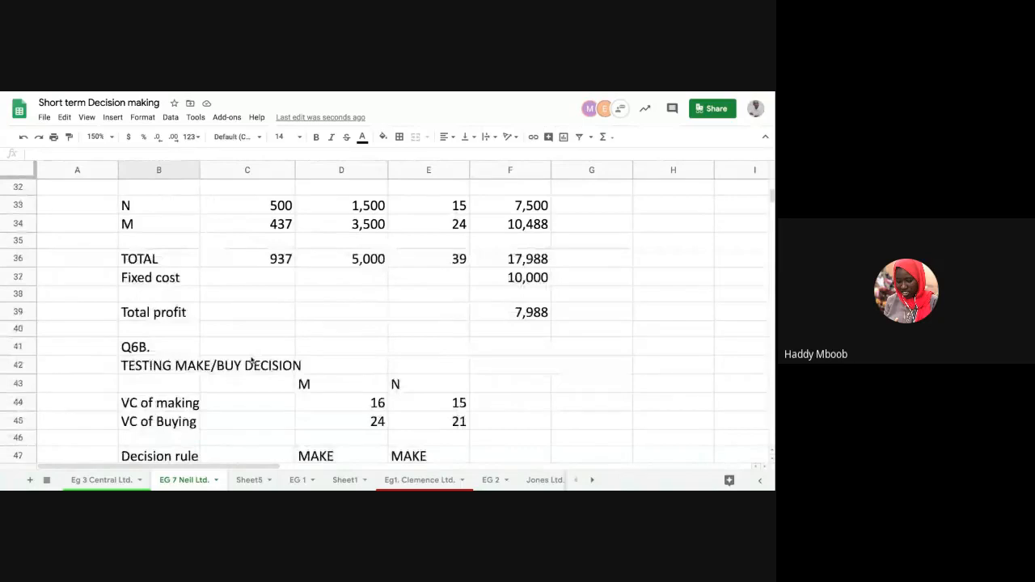
pyautogui.scroll(-1, 250, 362)
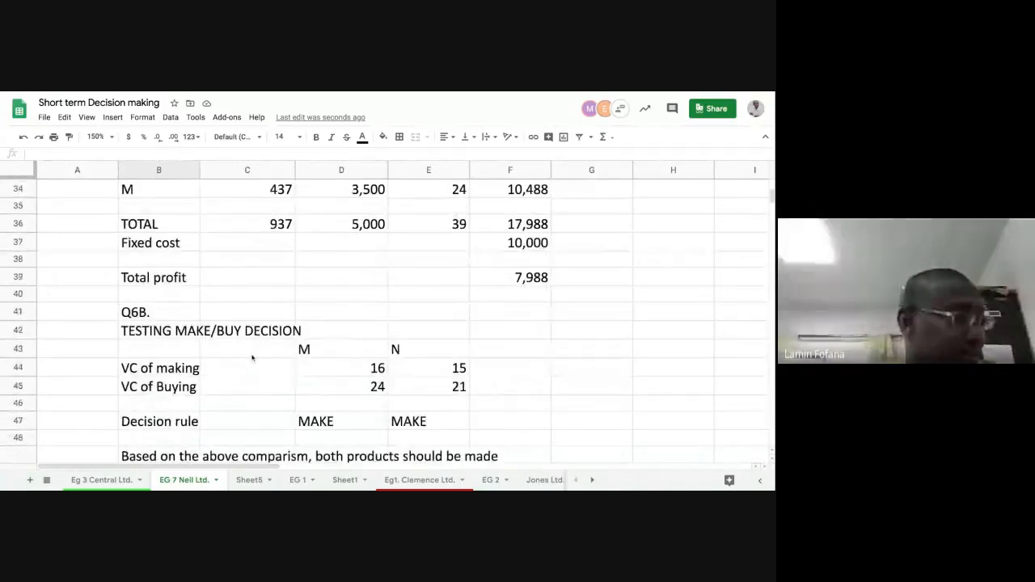
pyautogui.scroll(-2, 252, 358)
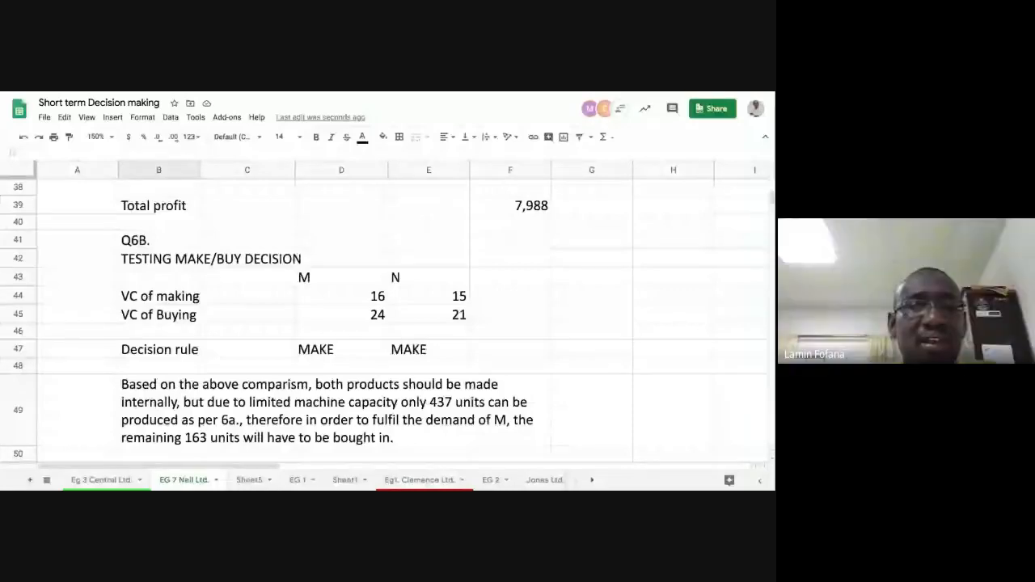
pyautogui.scroll(-5, 389, 315)
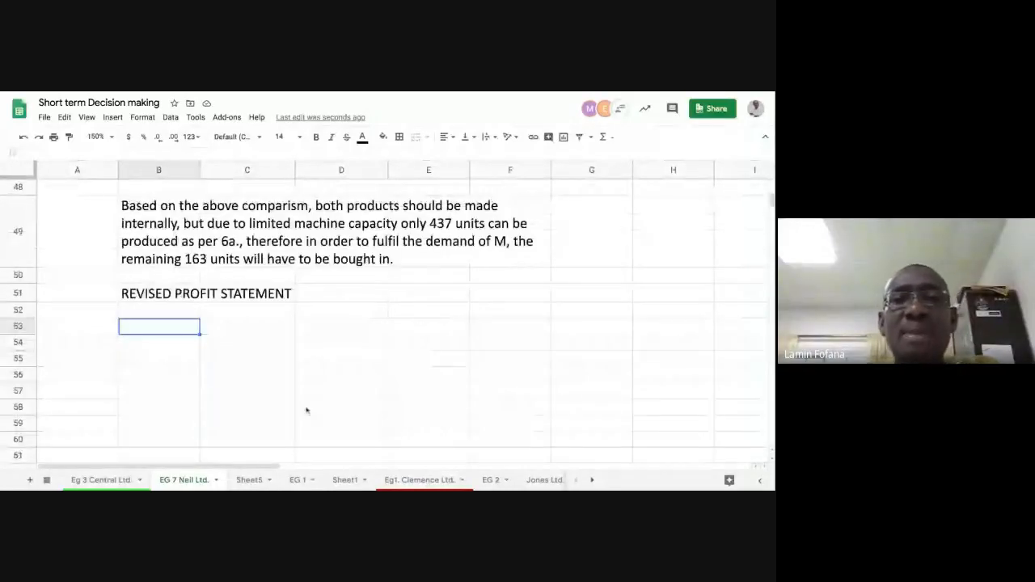
pyautogui.scroll(6, 291, 361)
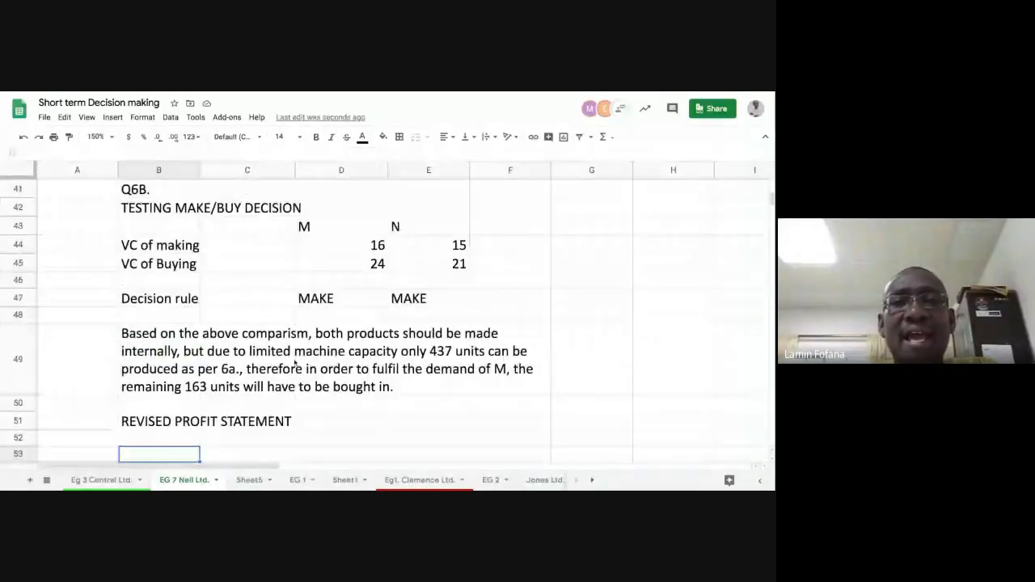
pyautogui.scroll(2, 394, 307)
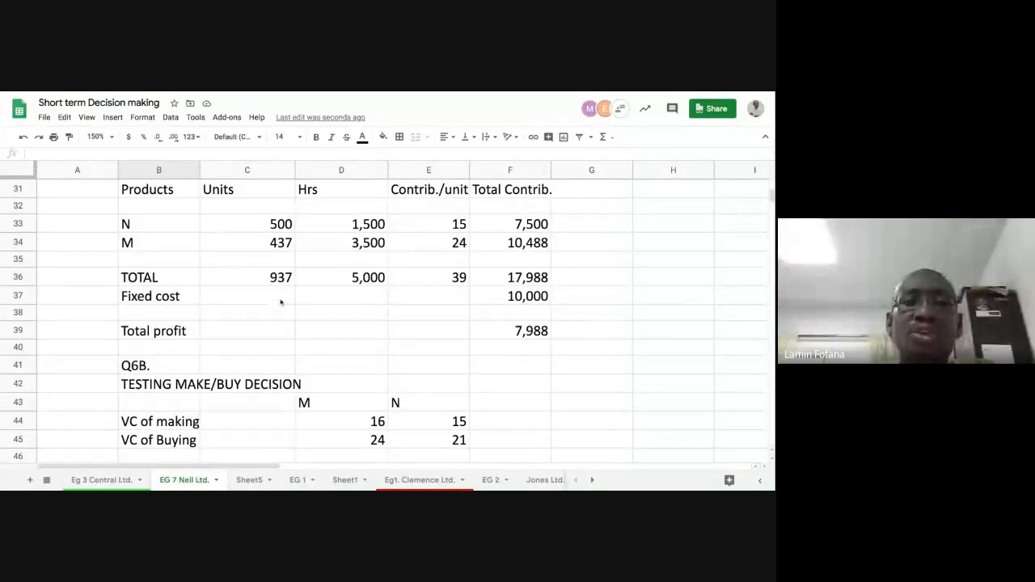
pyautogui.scroll(-5, 280, 302)
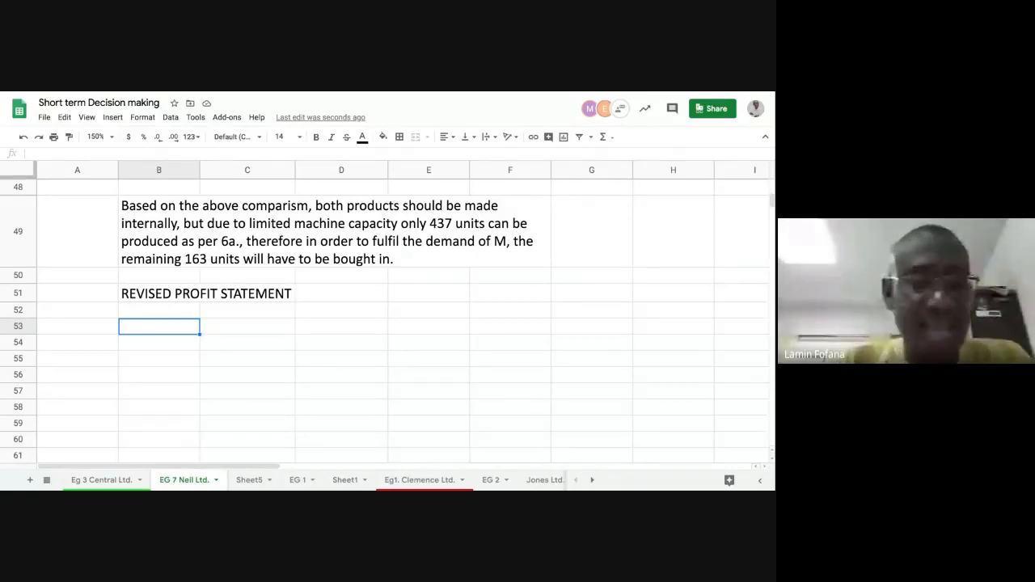
# - Enter the label "Profit b/f as per" in B53 as the first line of the revised profit statement
pyautogui.write('Prof')
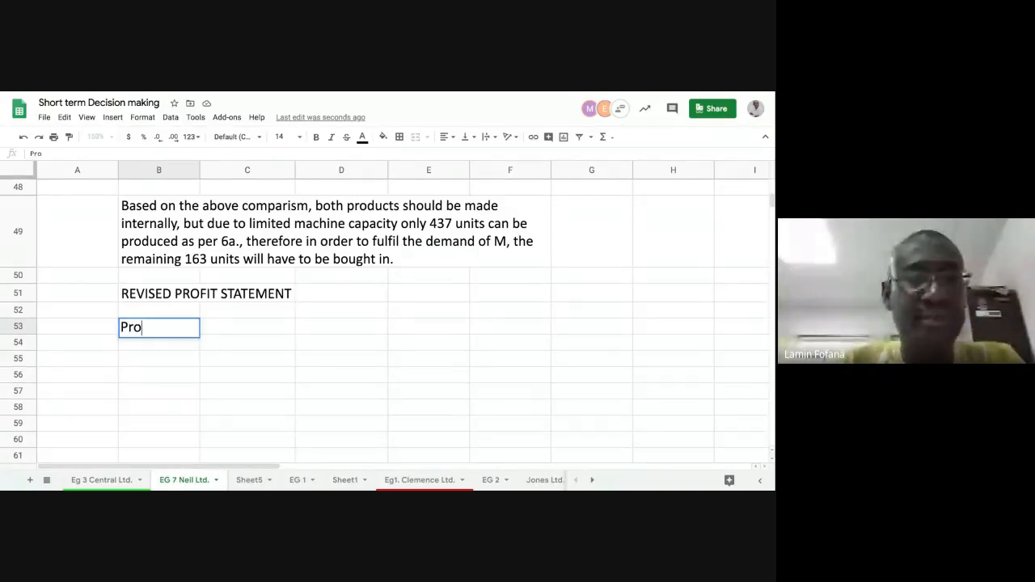
pyautogui.write('t b')
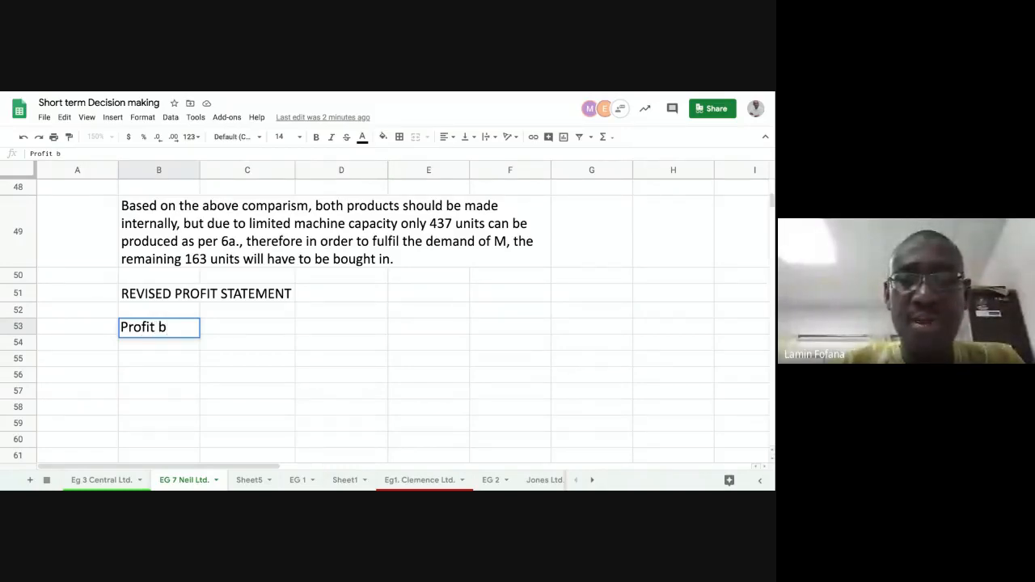
pyautogui.write('/f as per')
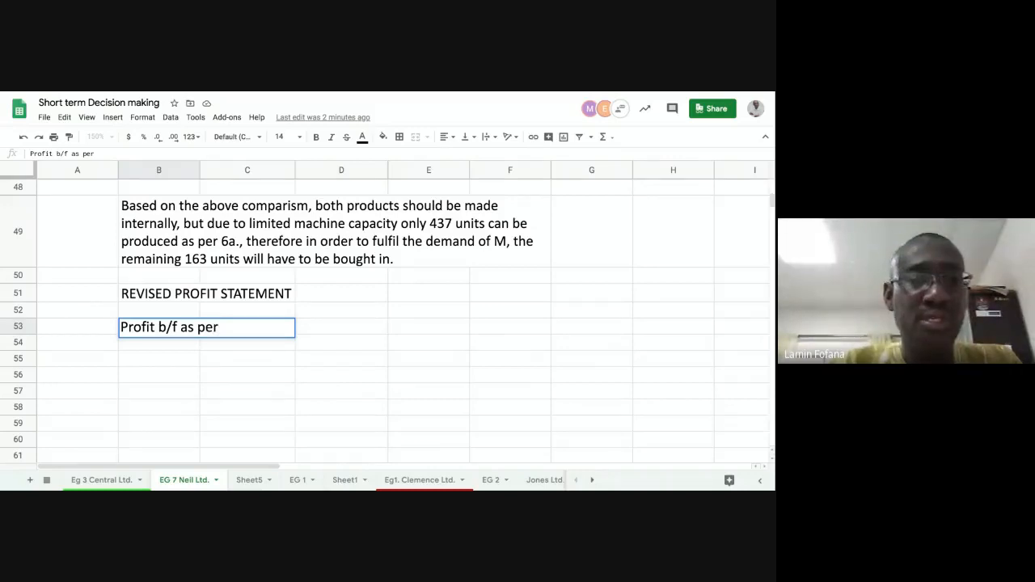
pyautogui.press('Tab')
pyautogui.write('q')
pyautogui.press('Tab')
pyautogui.write('6')
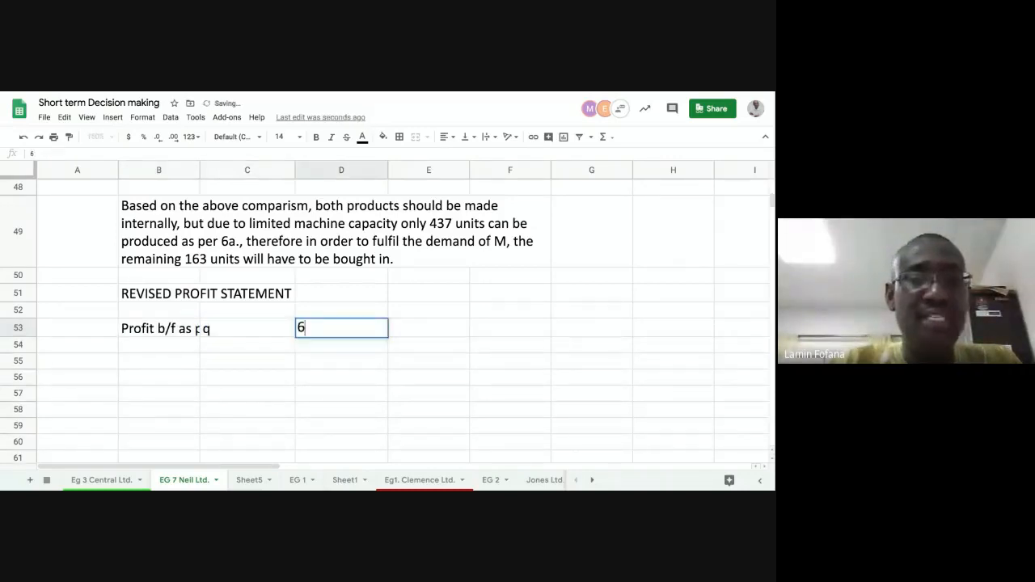
pyautogui.press('BackSpace')
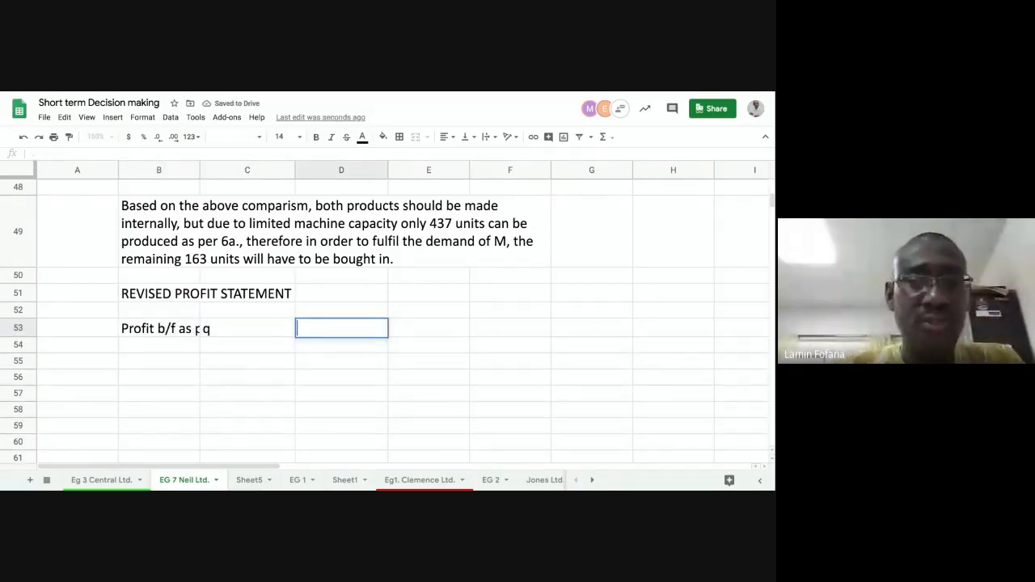
pyautogui.click(168, 330)
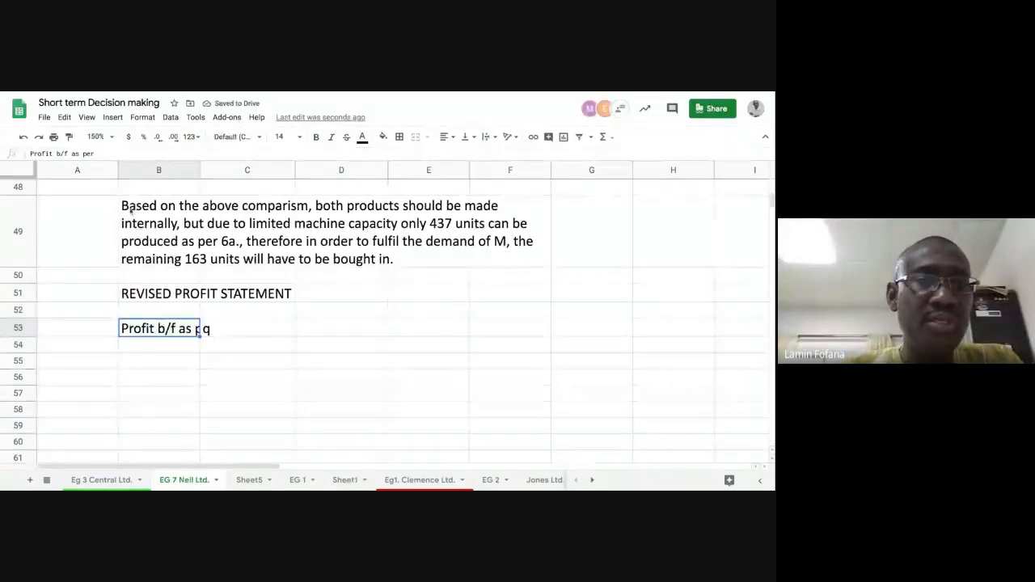
pyautogui.click(231, 331)
# - Complete the B53 label so that it reads "Profit b/f as per q6a."
pyautogui.click(165, 330)
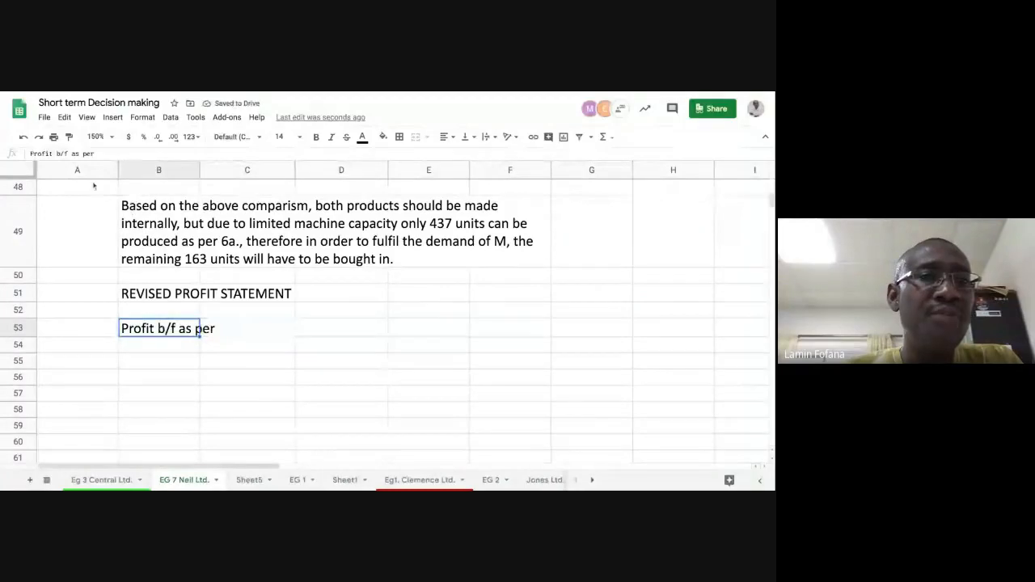
pyautogui.click(104, 153)
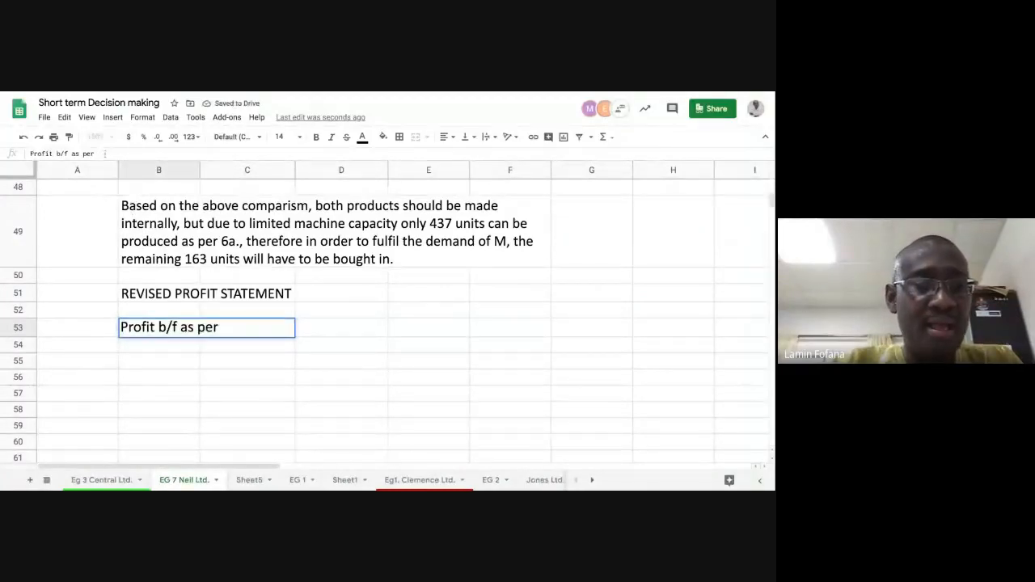
pyautogui.write('q')
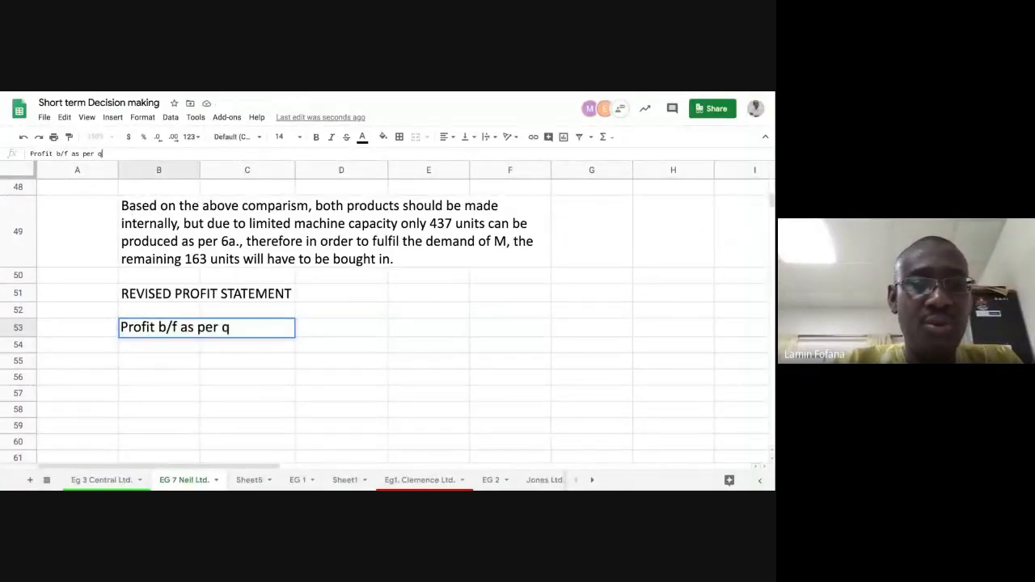
pyautogui.write('6a.')
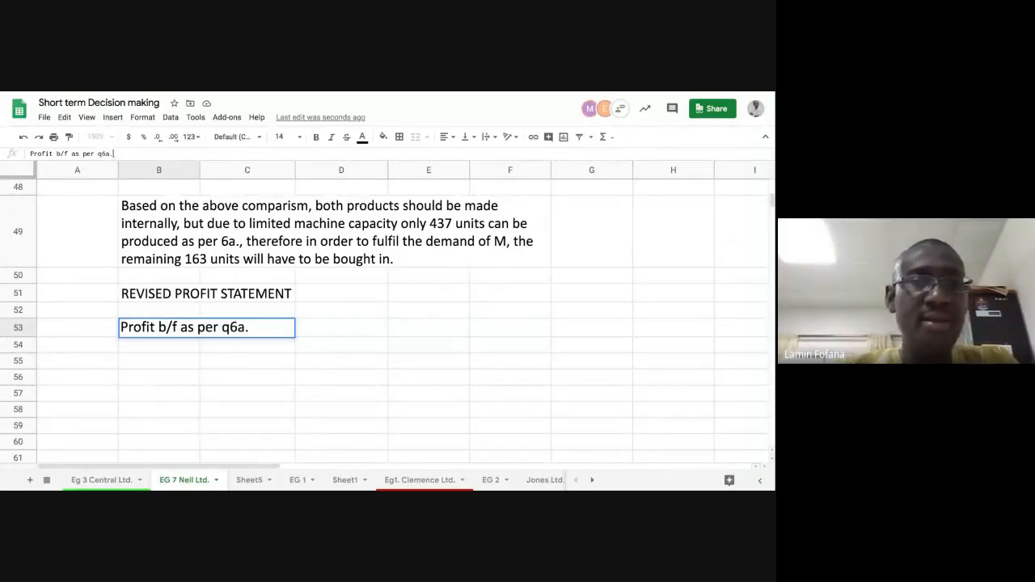
pyautogui.press('Return')
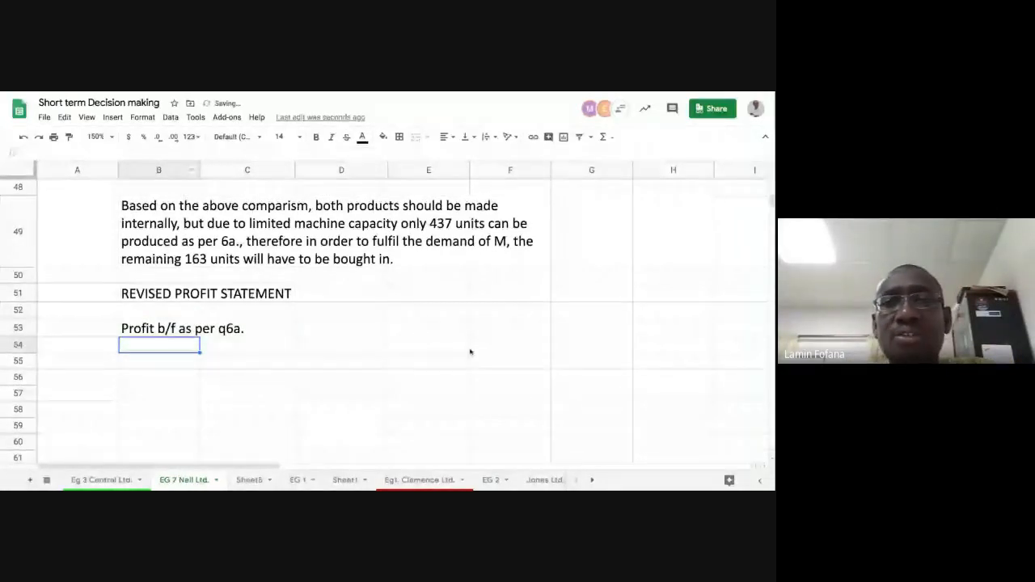
# - Link F53 by formula to the total profit figure of the optimal production plan higher up the sheet
pyautogui.click(504, 332)
pyautogui.write('=')
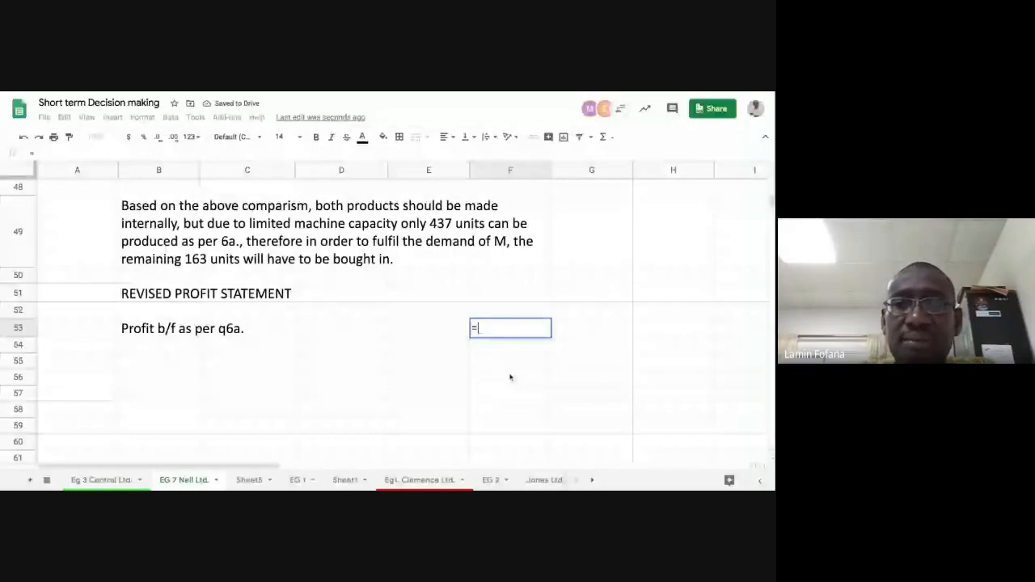
pyautogui.scroll(5, 510, 378)
pyautogui.click(518, 297)
pyautogui.press('Return')
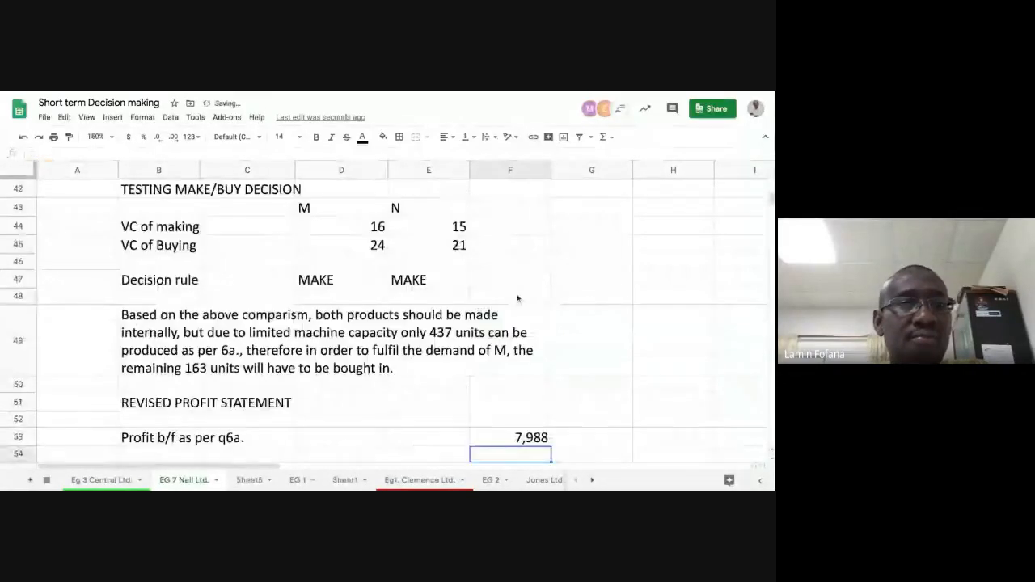
# - Enter the label "Contribution from 163 units of M" in B54
pyautogui.scroll(-2, 519, 299)
pyautogui.click(165, 346)
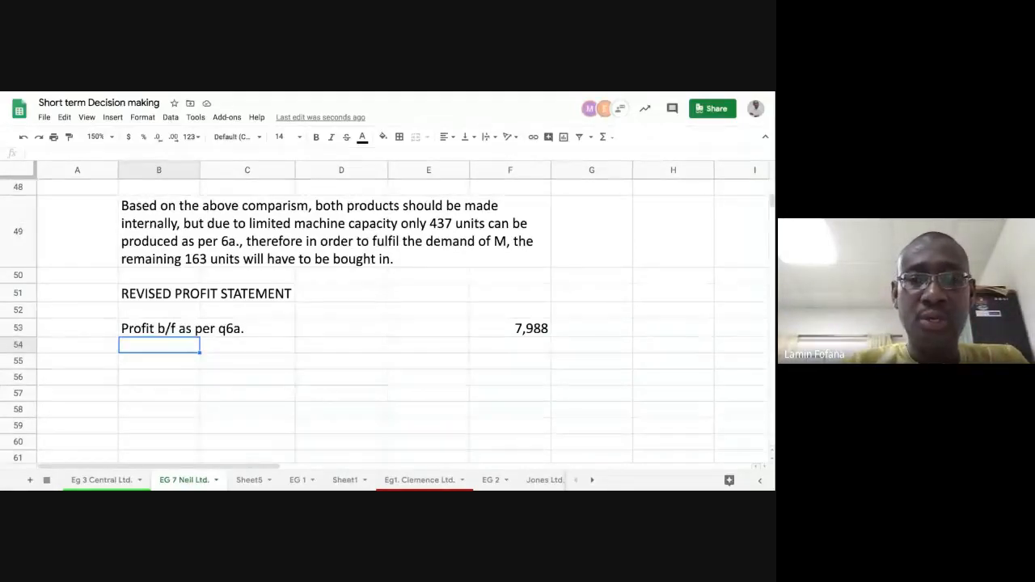
pyautogui.write('Contri')
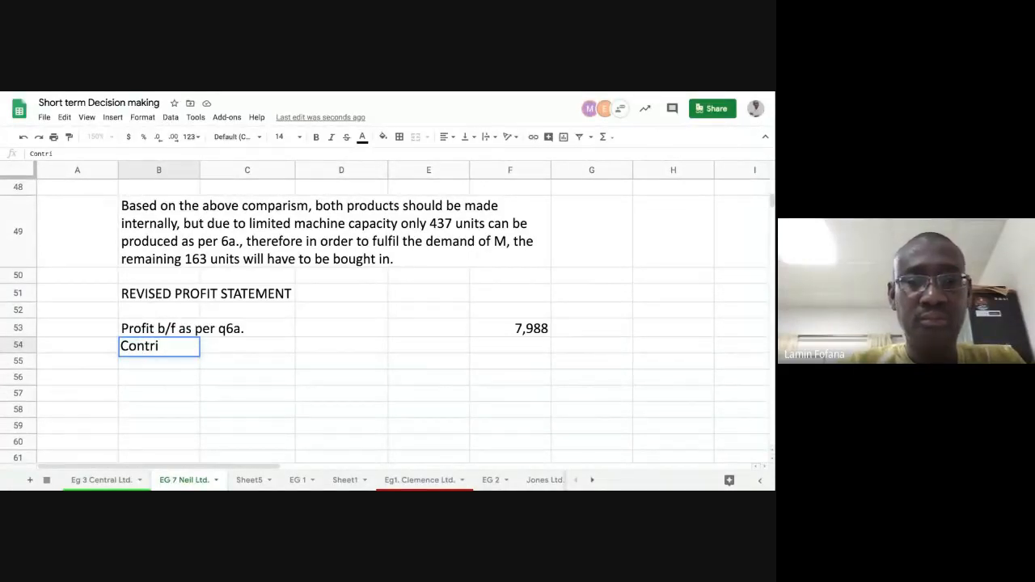
pyautogui.write('bution')
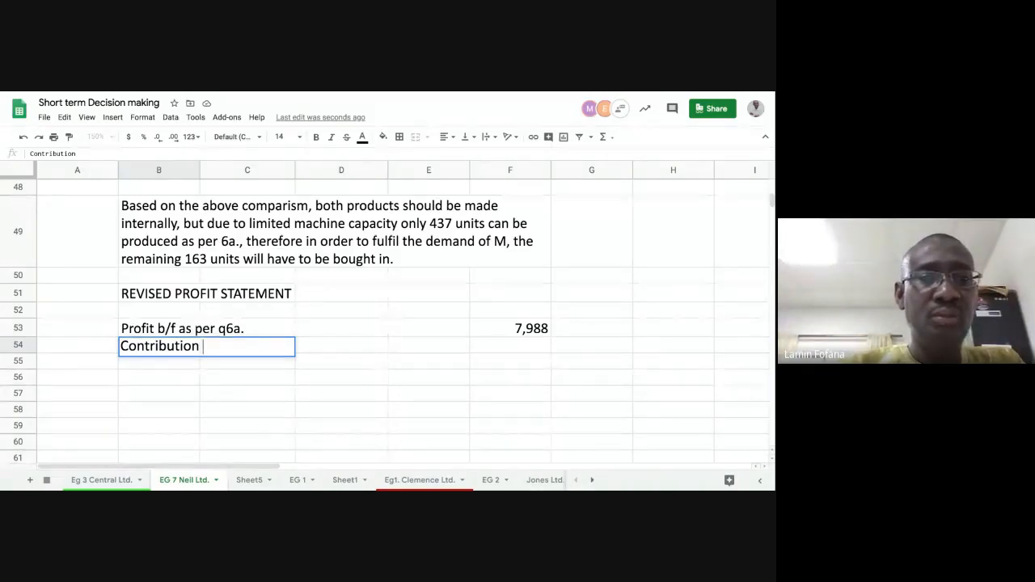
pyautogui.write('from 1')
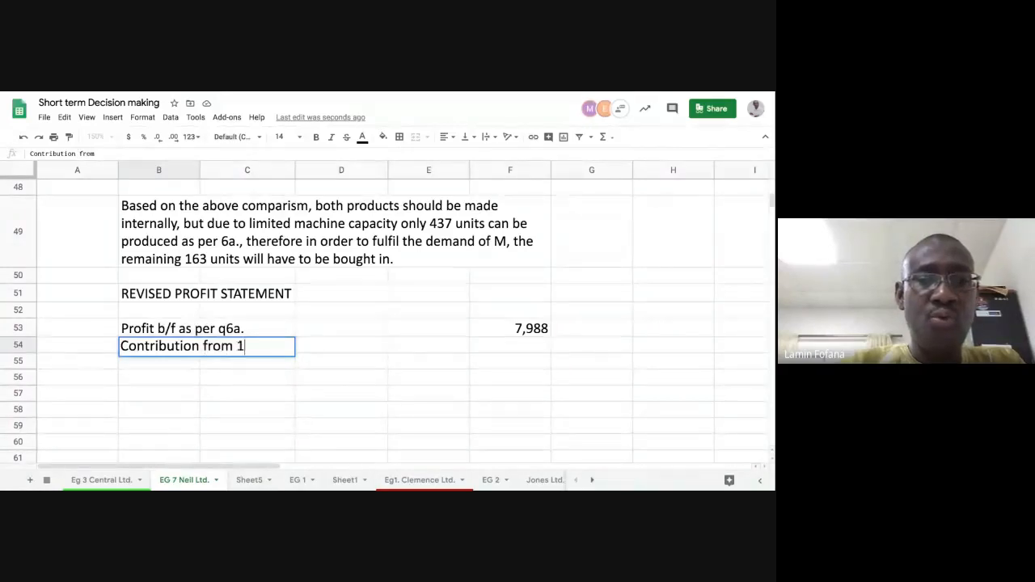
pyautogui.write('6')
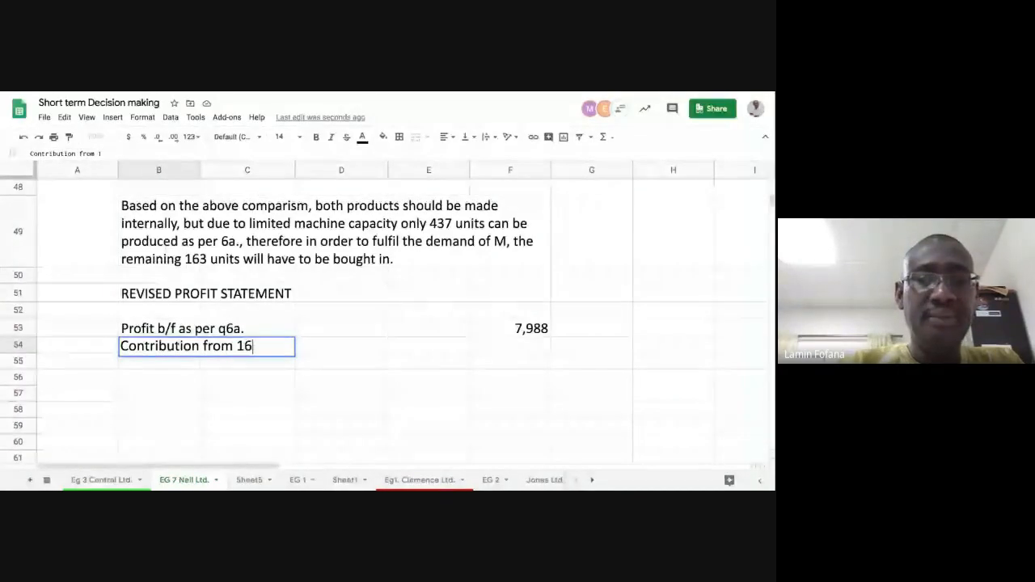
pyautogui.write('3 unut')
pyautogui.press('BackSpace')
pyautogui.press('BackSpace')
pyautogui.press('BackSpace')
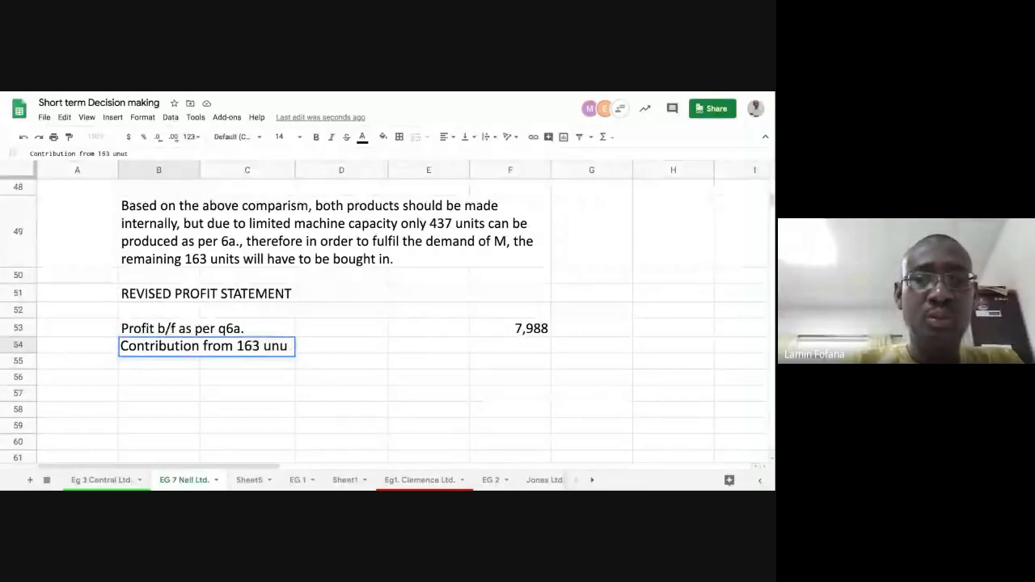
pyautogui.write('nit')
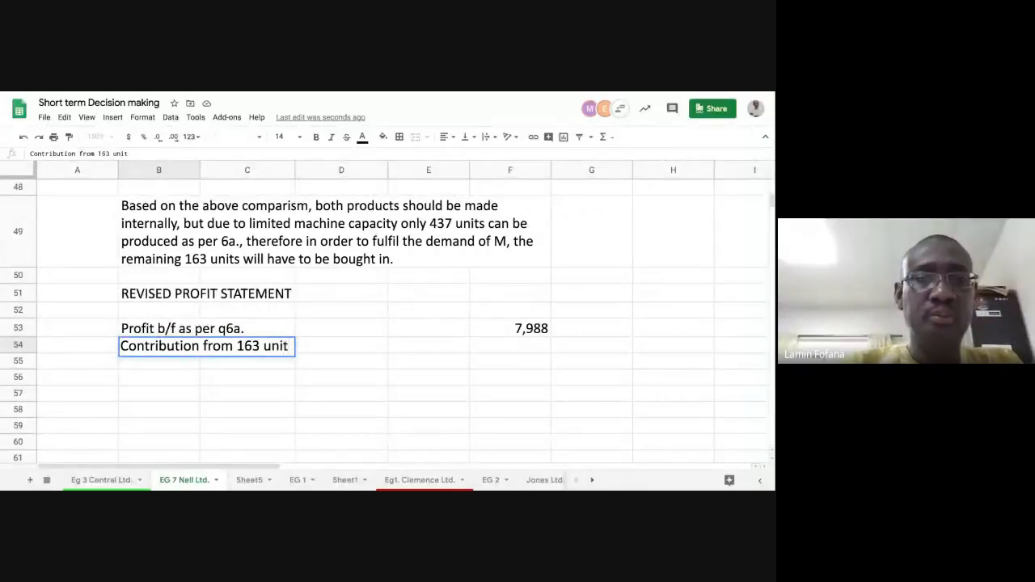
pyautogui.write('s of M')
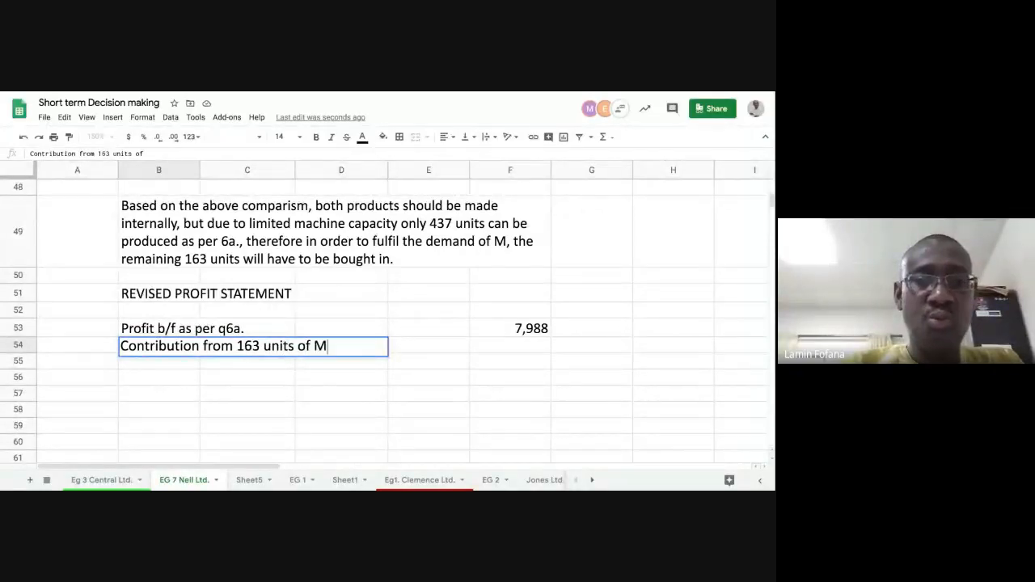
pyautogui.press('Return')
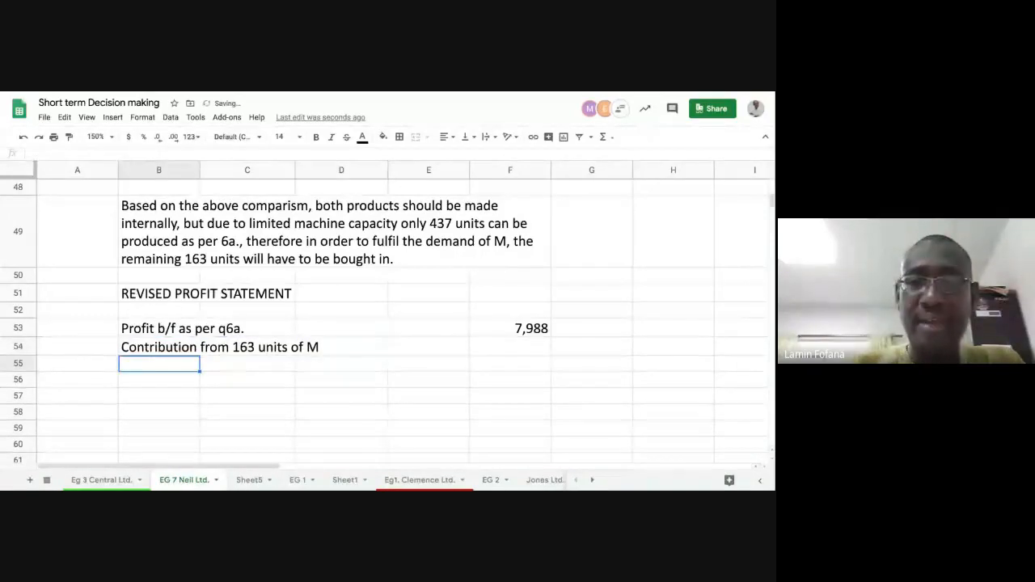
# - Calculate the contribution from the bought-in units in F54 with the formula =163*(40-24)
pyautogui.press('Up')
pyautogui.press('Right')
pyautogui.press('Right')
pyautogui.press('Right')
pyautogui.press('Right')
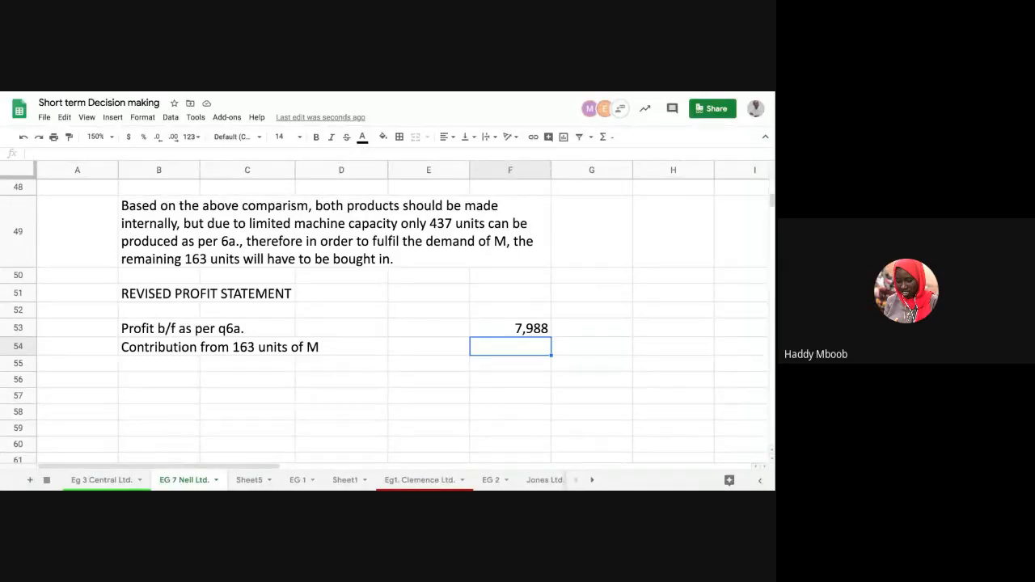
pyautogui.write('=1')
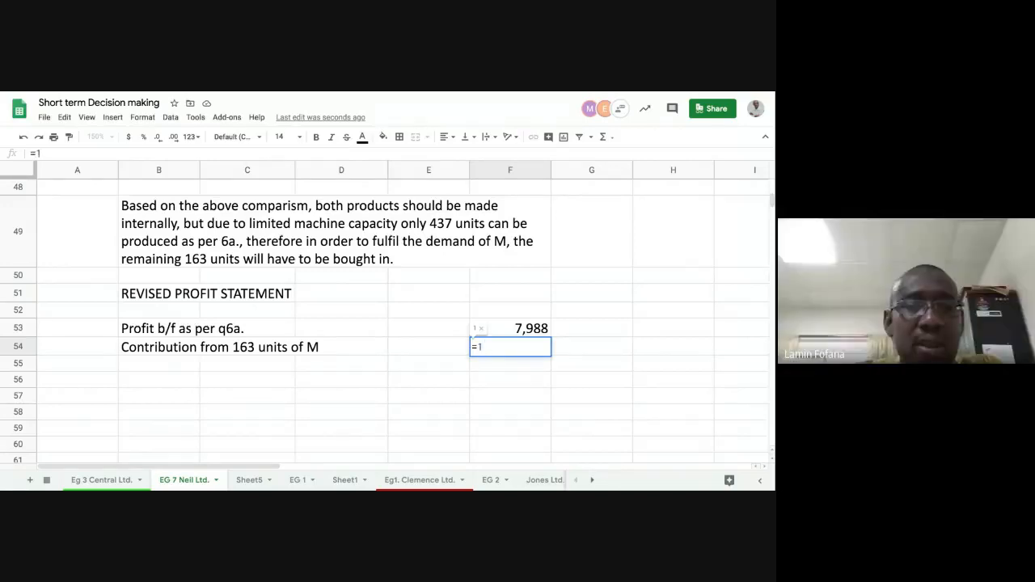
pyautogui.write('63')
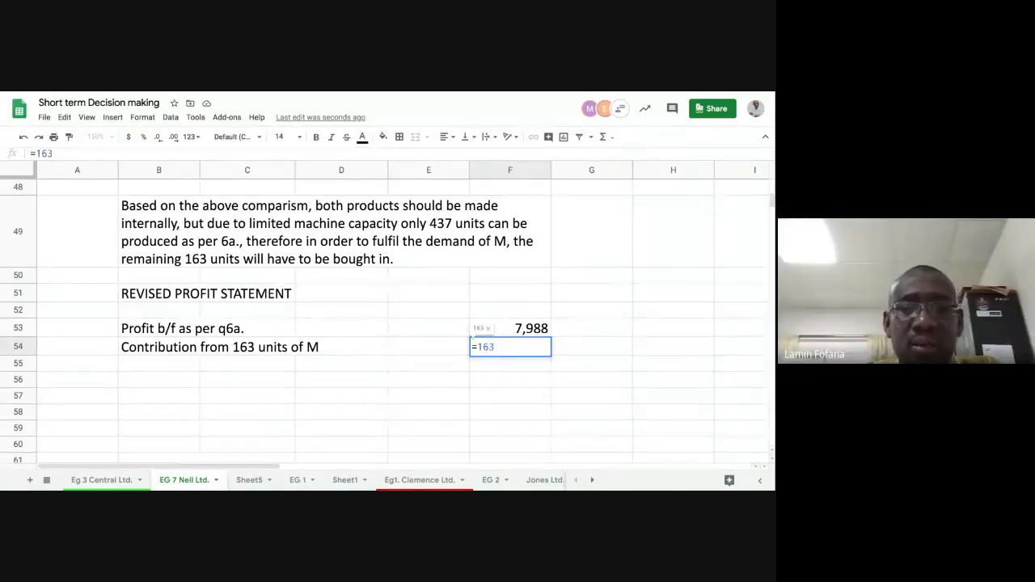
pyautogui.write('*')
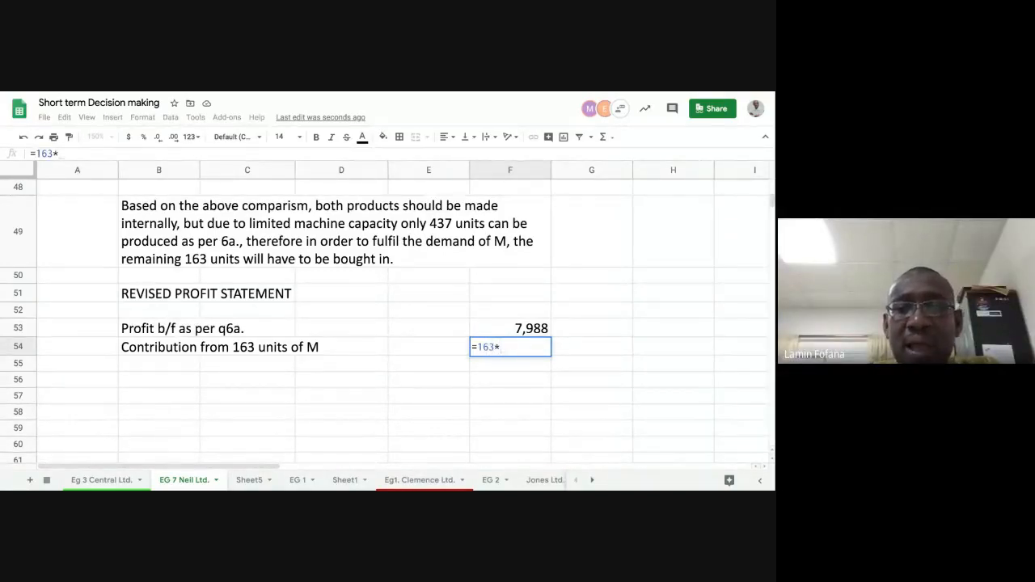
pyautogui.write('(')
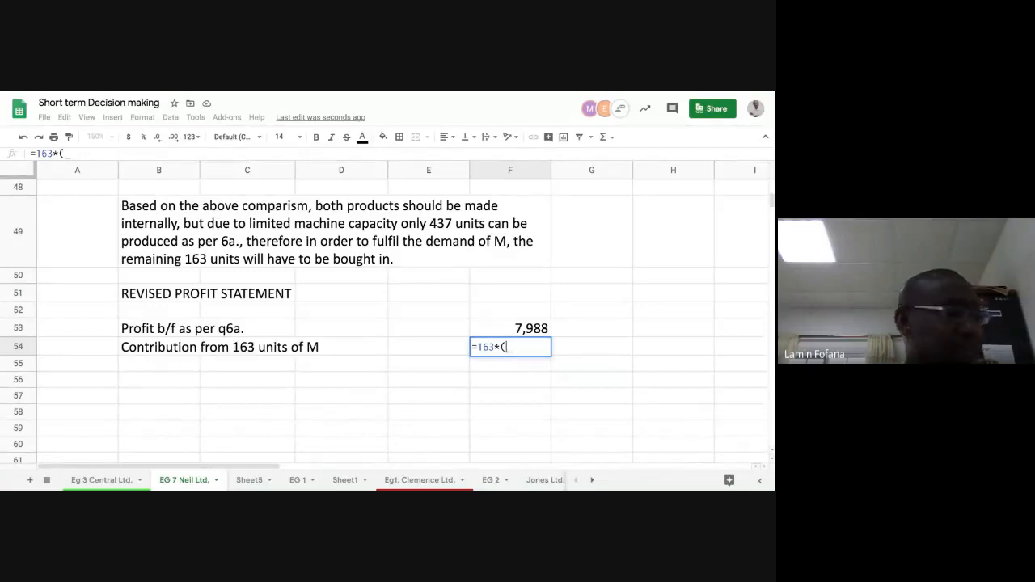
pyautogui.write('40')
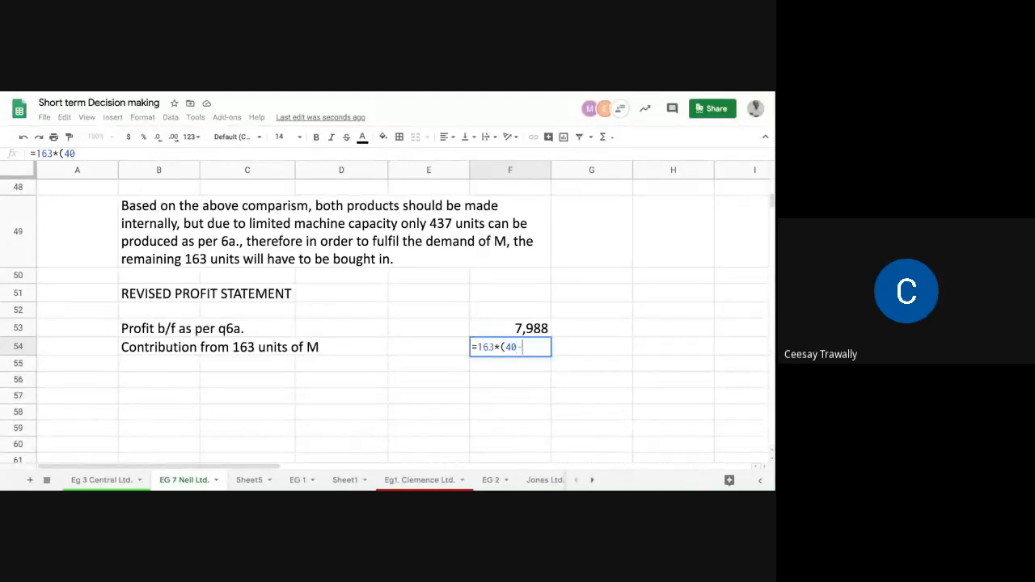
pyautogui.write('-24')
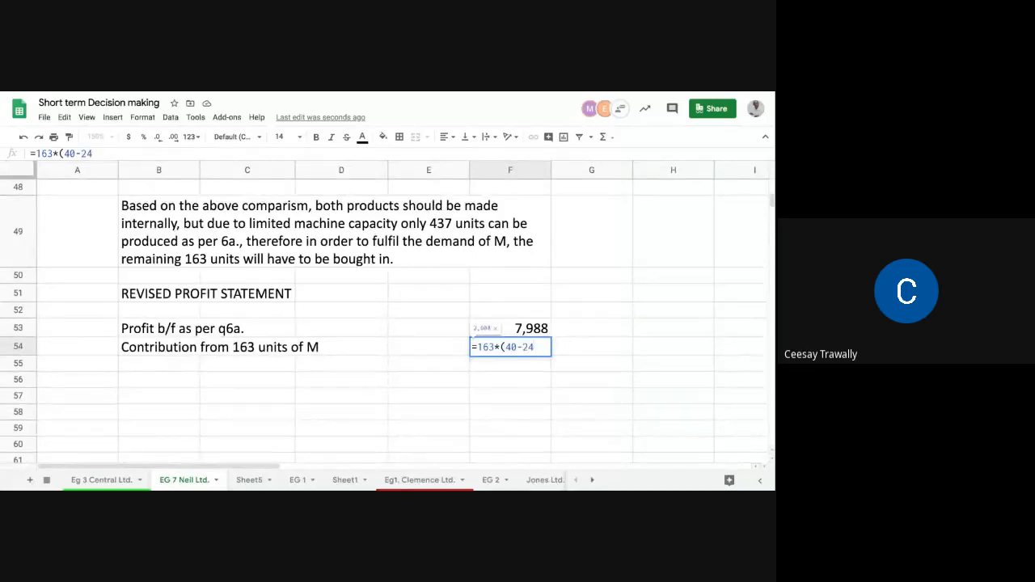
pyautogui.write(')')
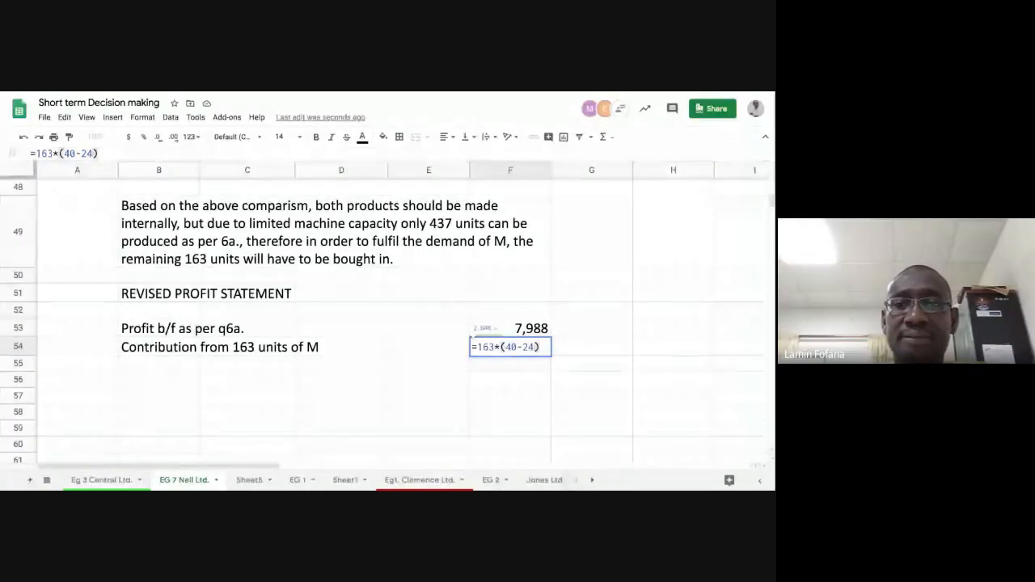
pyautogui.press('Return')
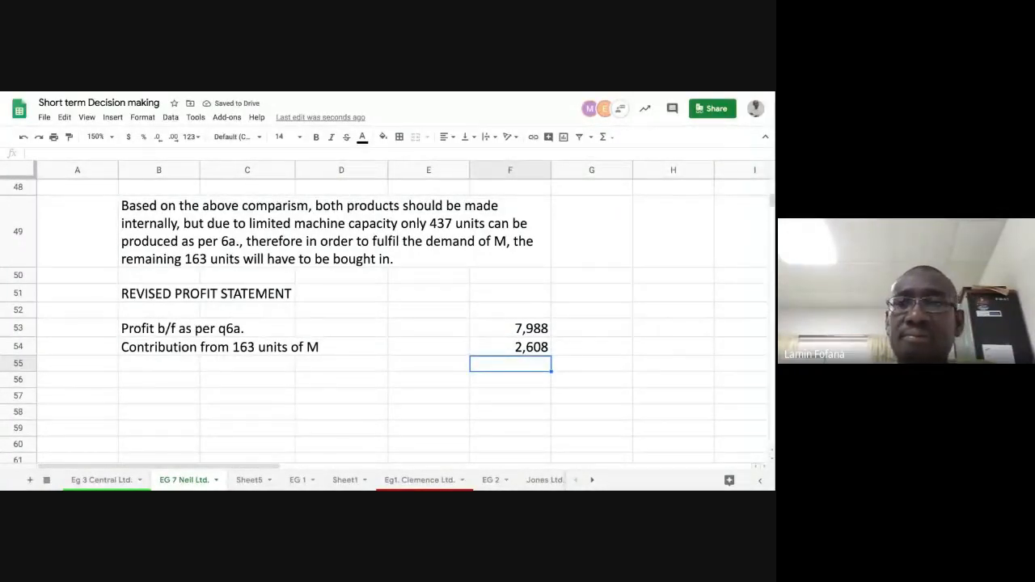
# - Total the brought-forward profit and the contribution in F55 with a SUM of F53:F54
pyautogui.click(604, 137)
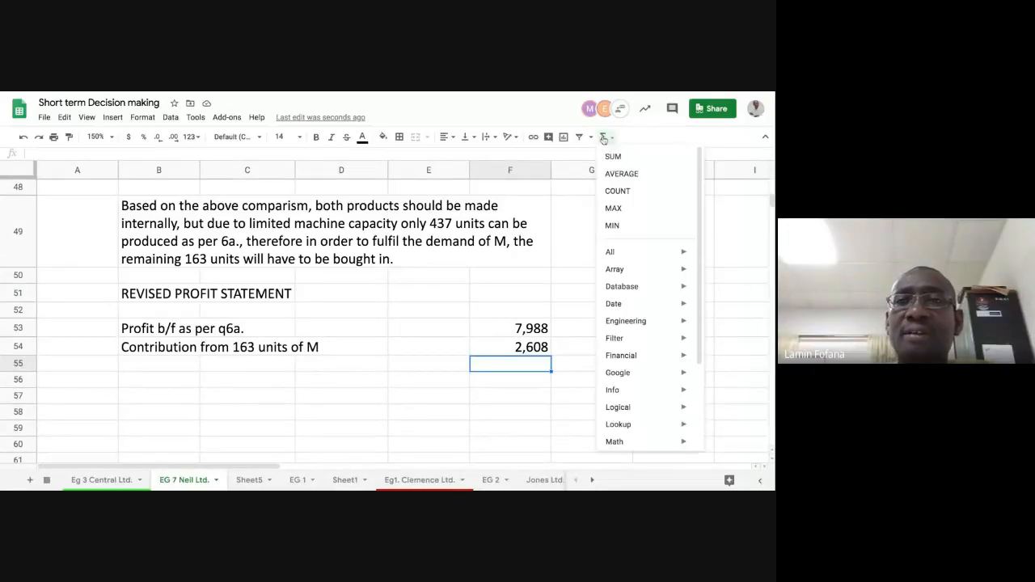
pyautogui.click(614, 162)
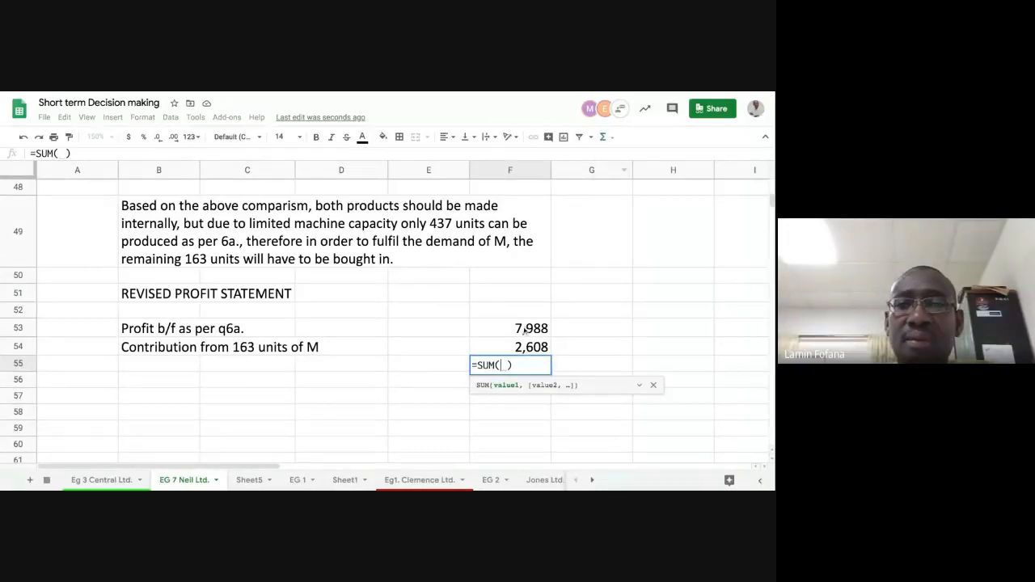
pyautogui.moveTo(527, 328); pyautogui.dragTo(525, 330)
pyautogui.press('Return')
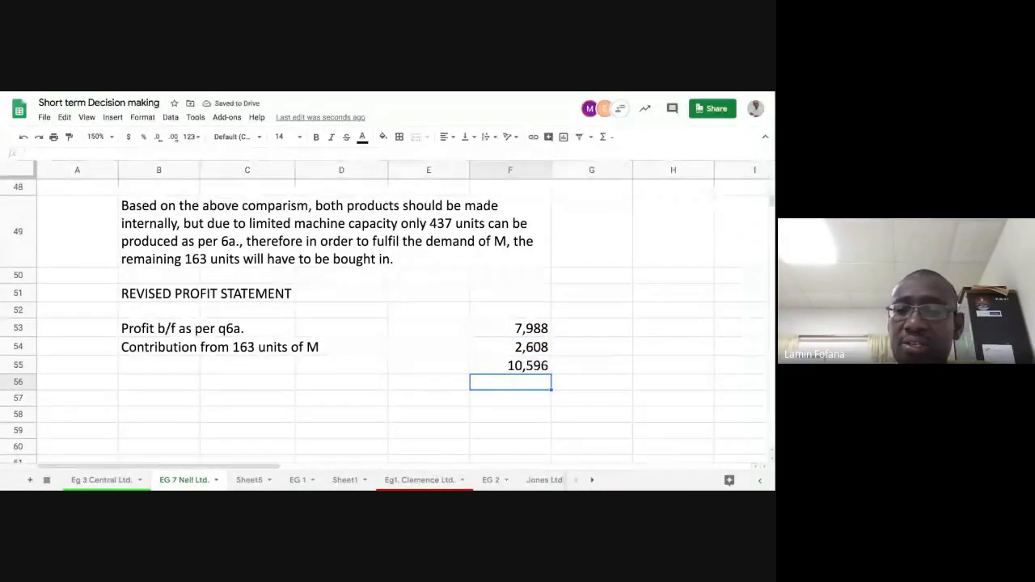
# - Enter the label "Revised profit" in B55 beside the total of the revised profit statement
pyautogui.press('Up')
pyautogui.press('Left')
pyautogui.press('Left')
pyautogui.press('Left')
pyautogui.press('Left')
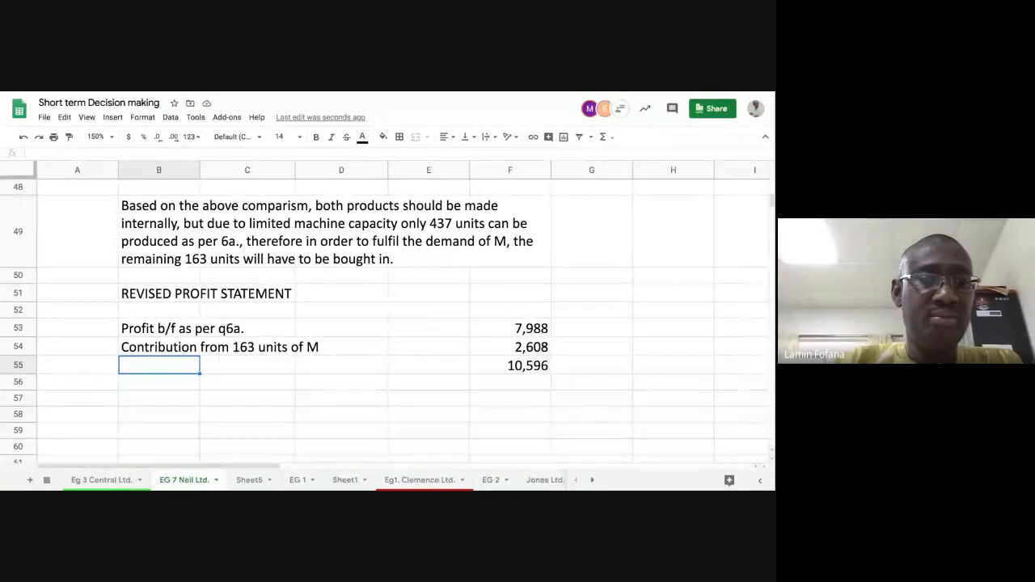
pyautogui.write('R')
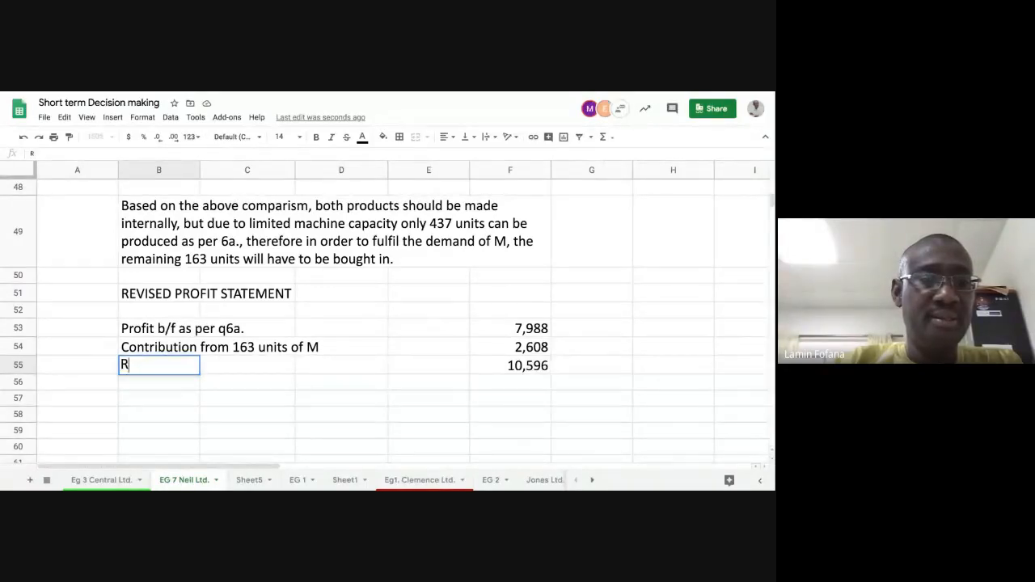
pyautogui.write('evise')
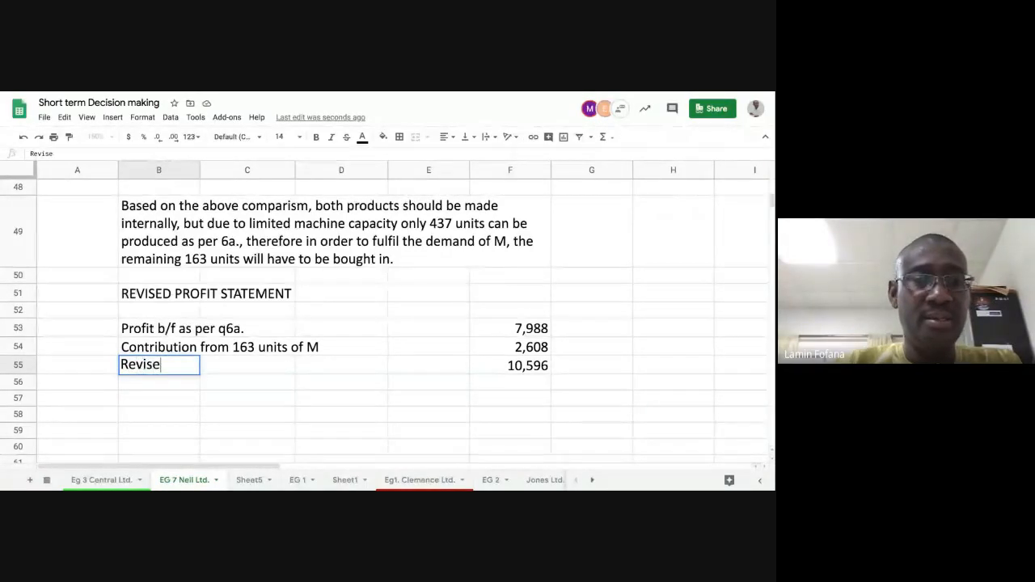
pyautogui.write('d profit')
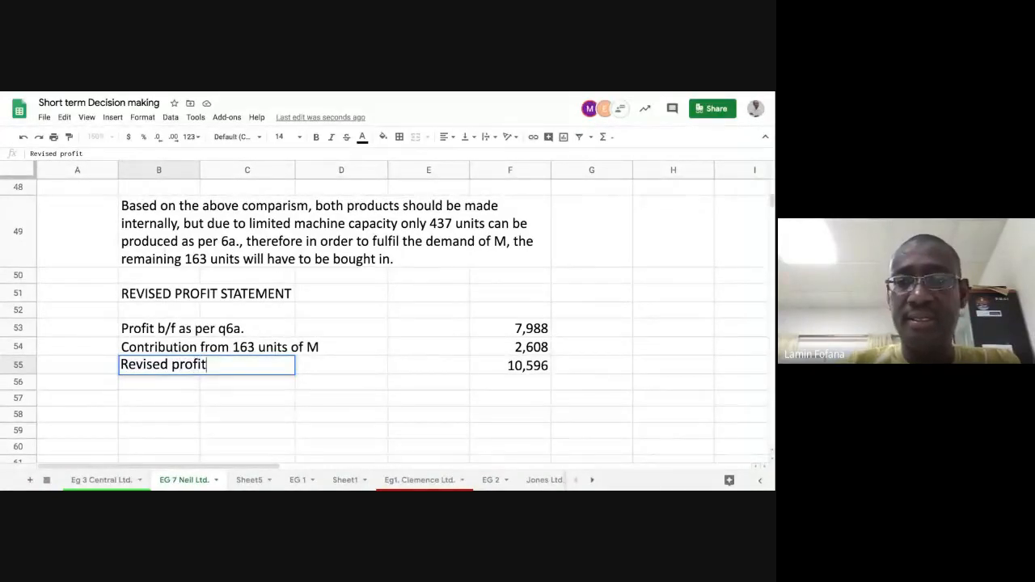
pyautogui.press('Return')
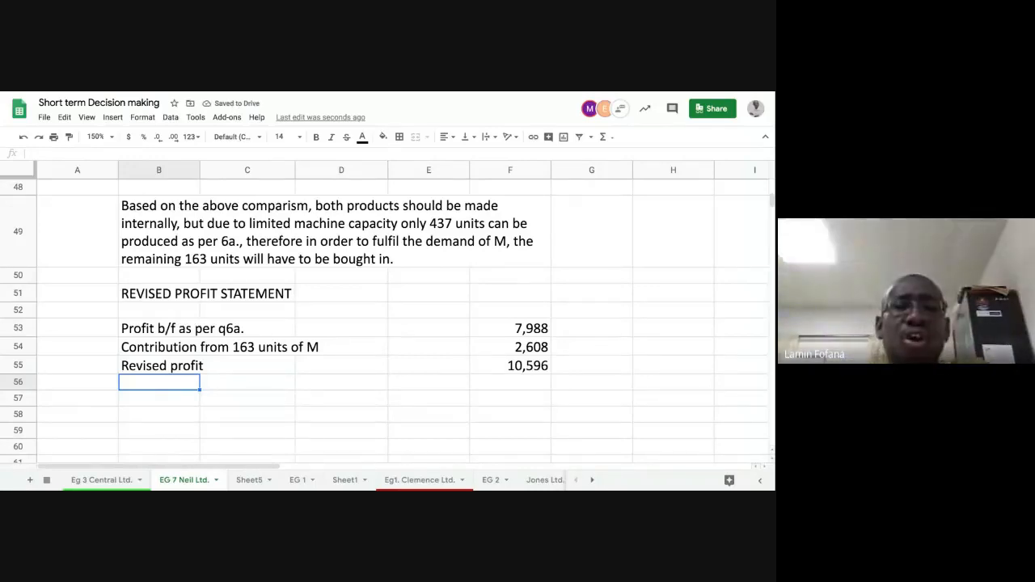
# - Review the total profit and units of M in the production plan, and the revised profit statement's contribution and total formulas
pyautogui.scroll(5, 506, 234)
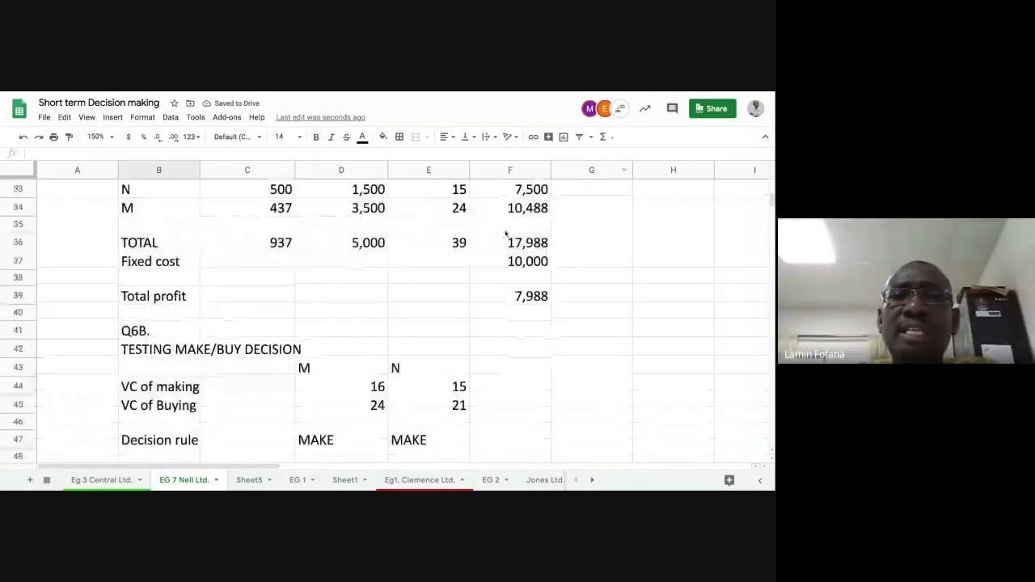
pyautogui.click(516, 296)
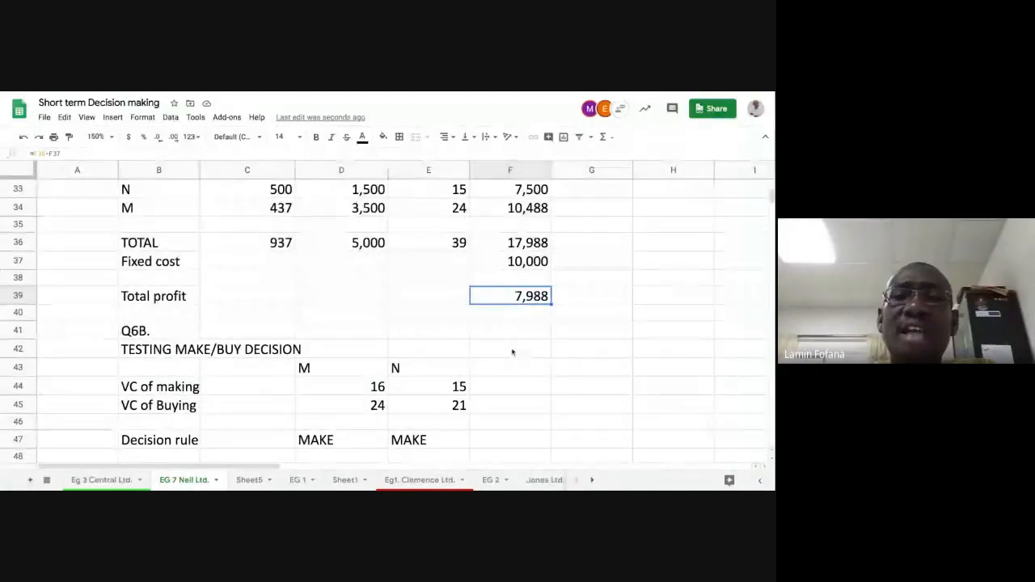
pyautogui.scroll(1, 516, 353)
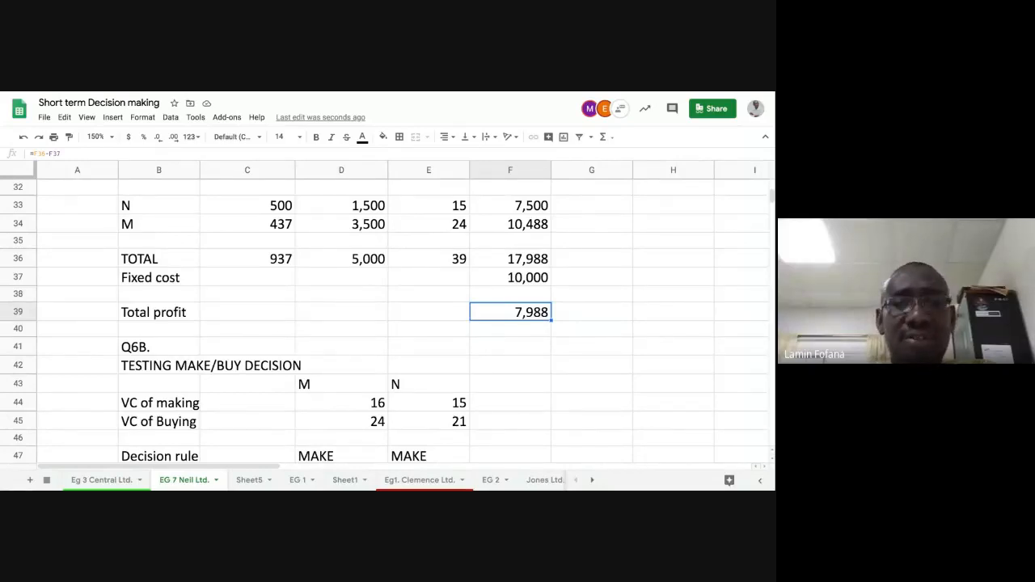
pyautogui.click(281, 227)
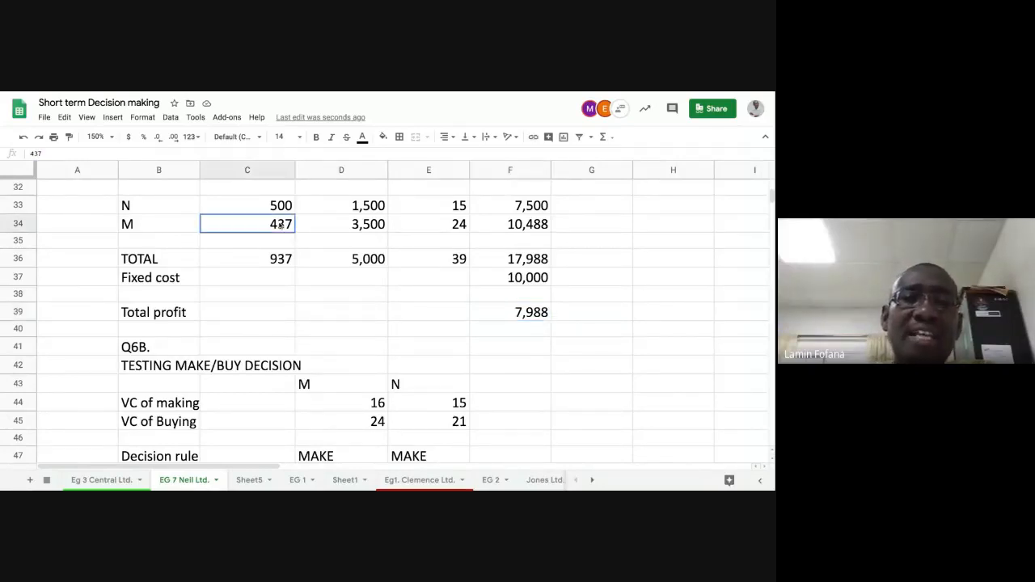
pyautogui.scroll(-6, 352, 366)
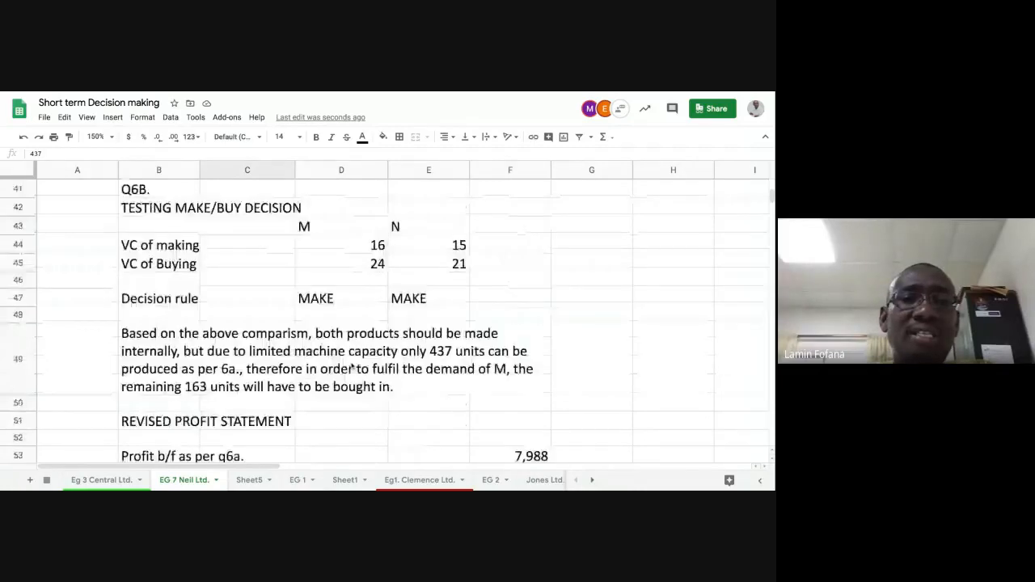
pyautogui.scroll(1, 353, 366)
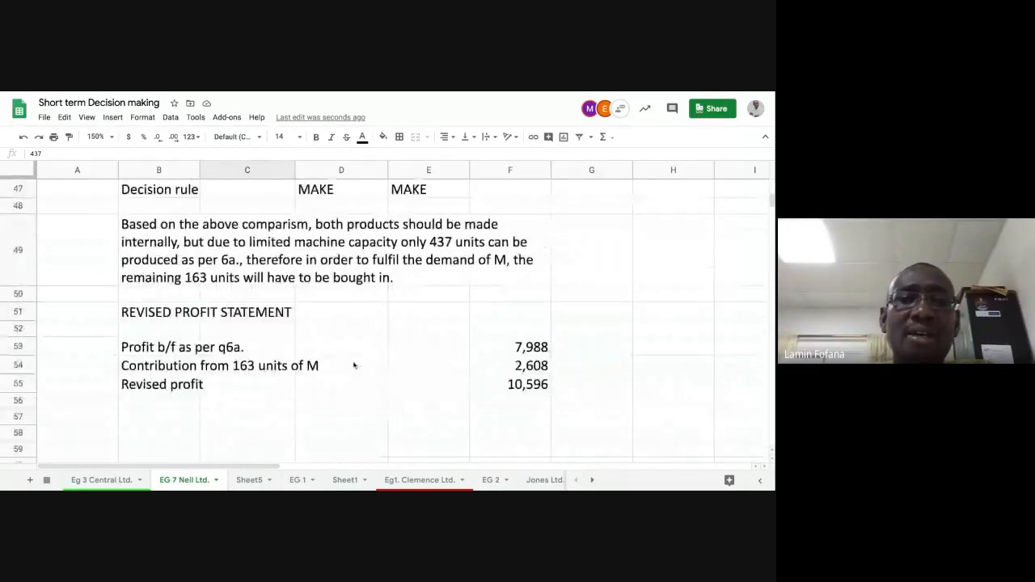
pyautogui.click(166, 385)
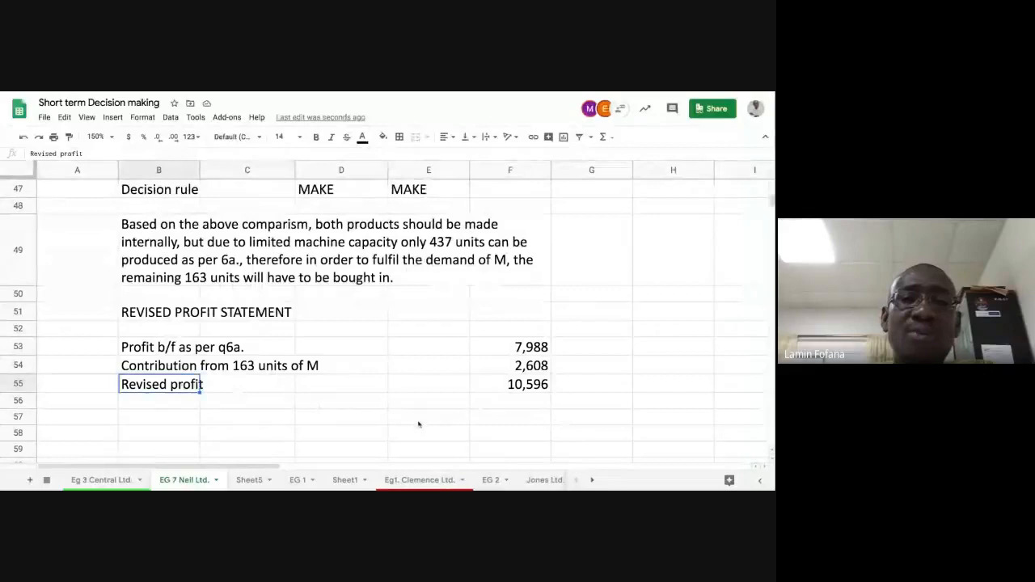
pyautogui.click(503, 386)
pyautogui.click(512, 367)
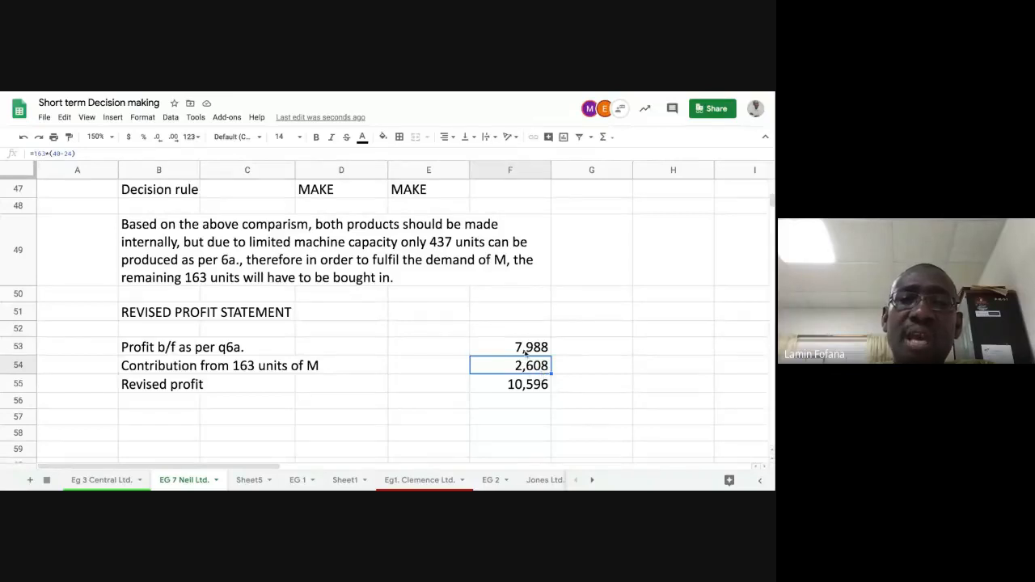
pyautogui.click(528, 352)
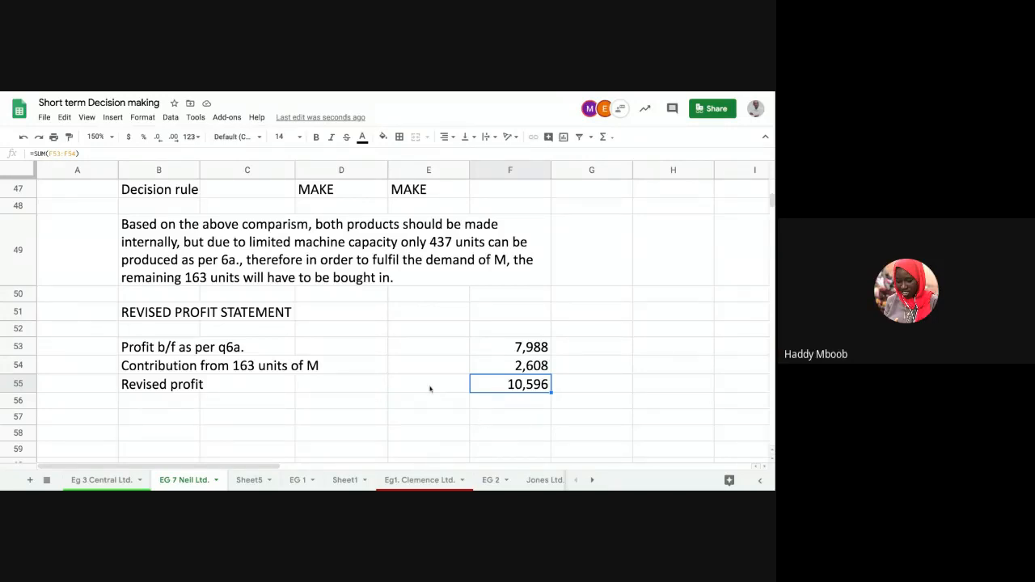
pyautogui.click(493, 369)
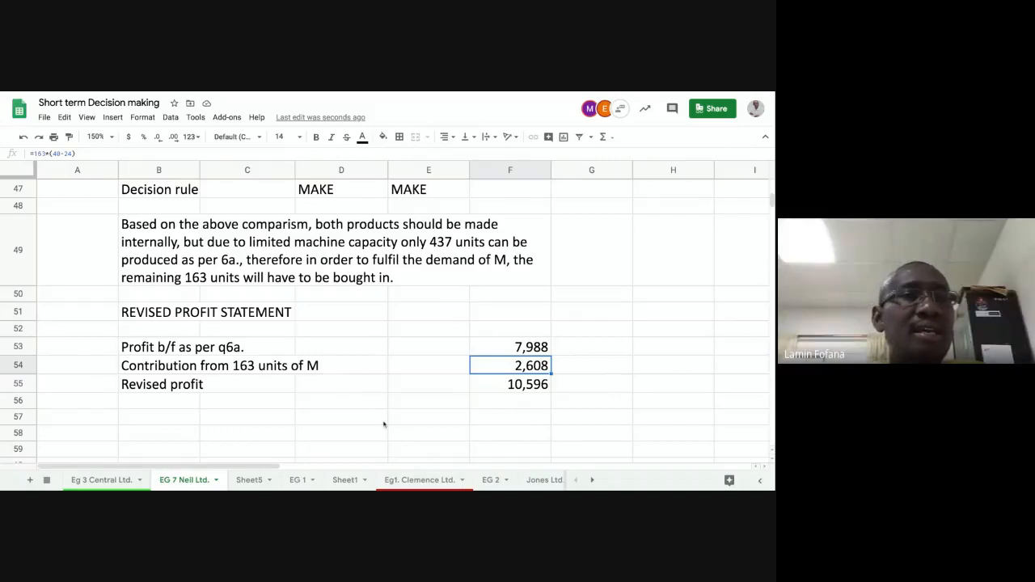